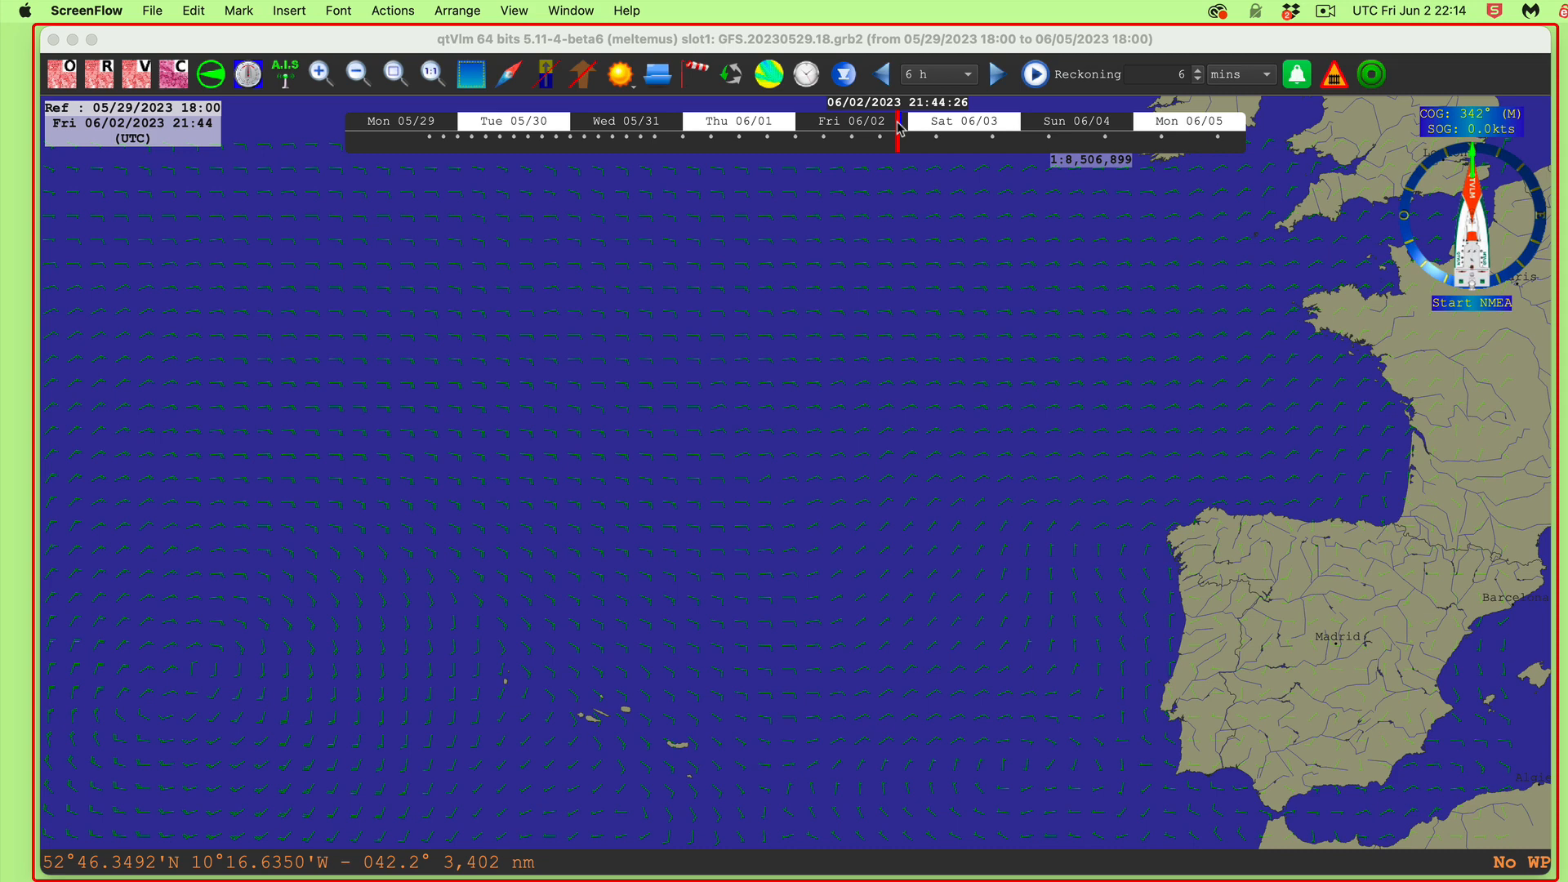
Step: Drag the forecast time back to Tue 05/30 10:57
left_click(898, 128)
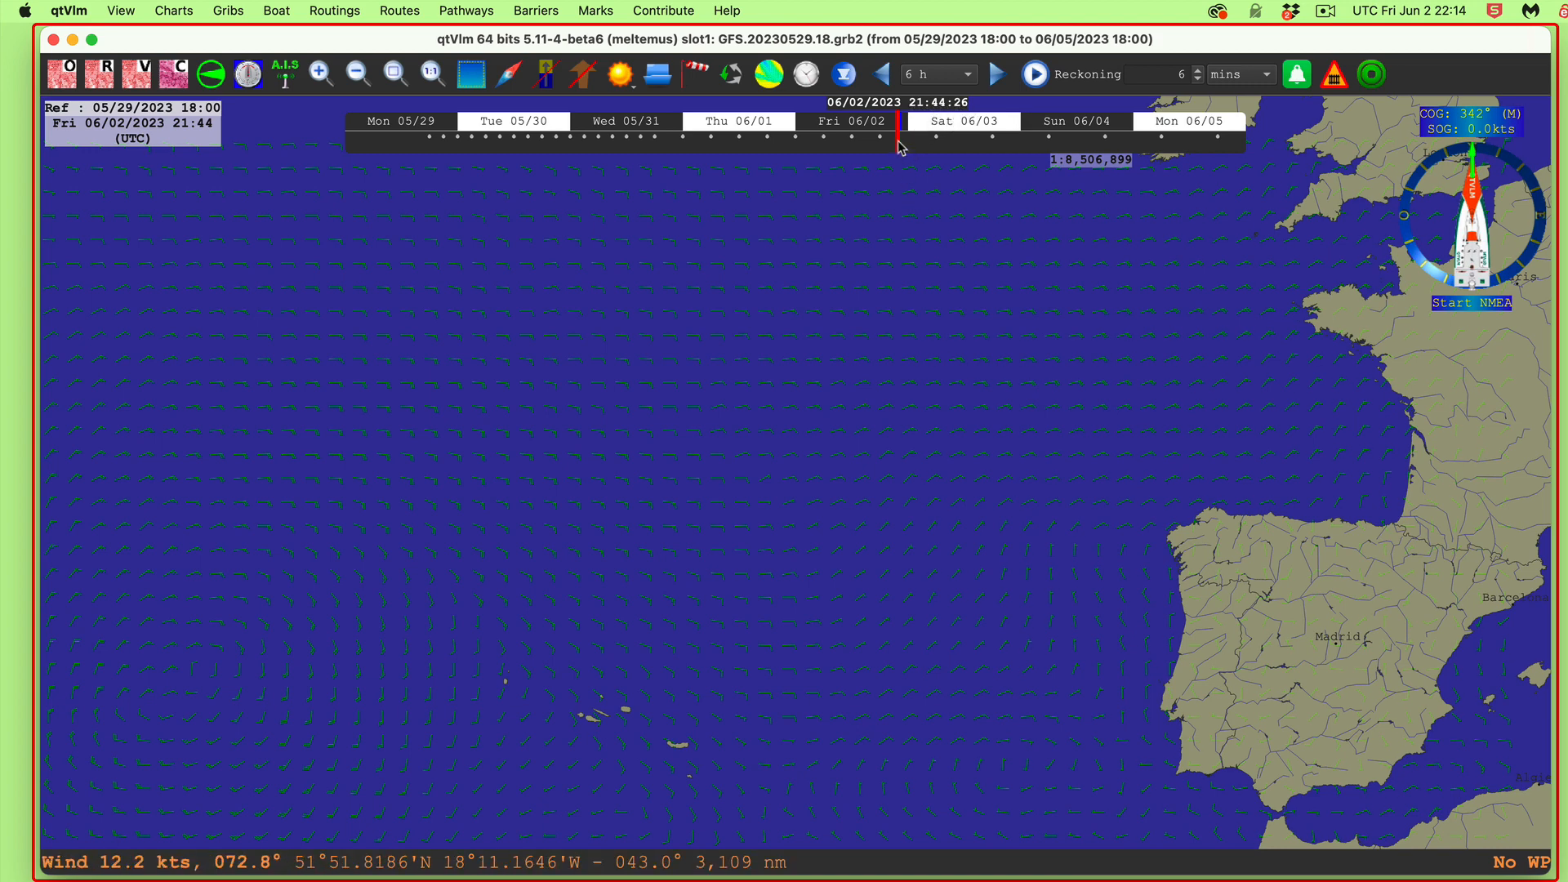
mouse_move(898, 147)
left_mouse_down()
mouse_move(475, 153)
mouse_move(535, 156)
left_mouse_up()
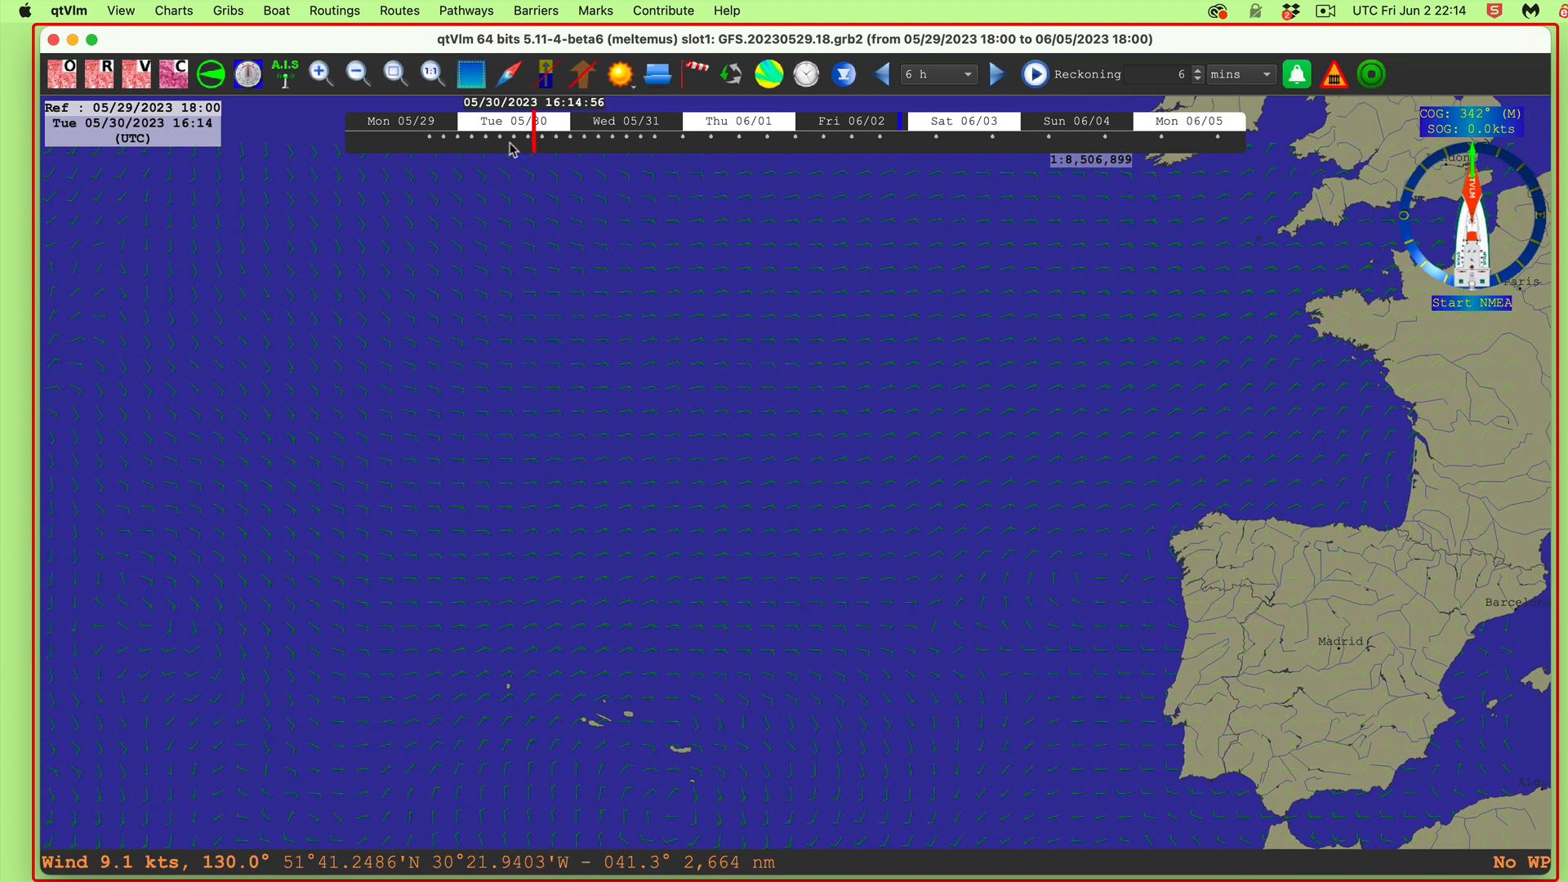
left_click(508, 146)
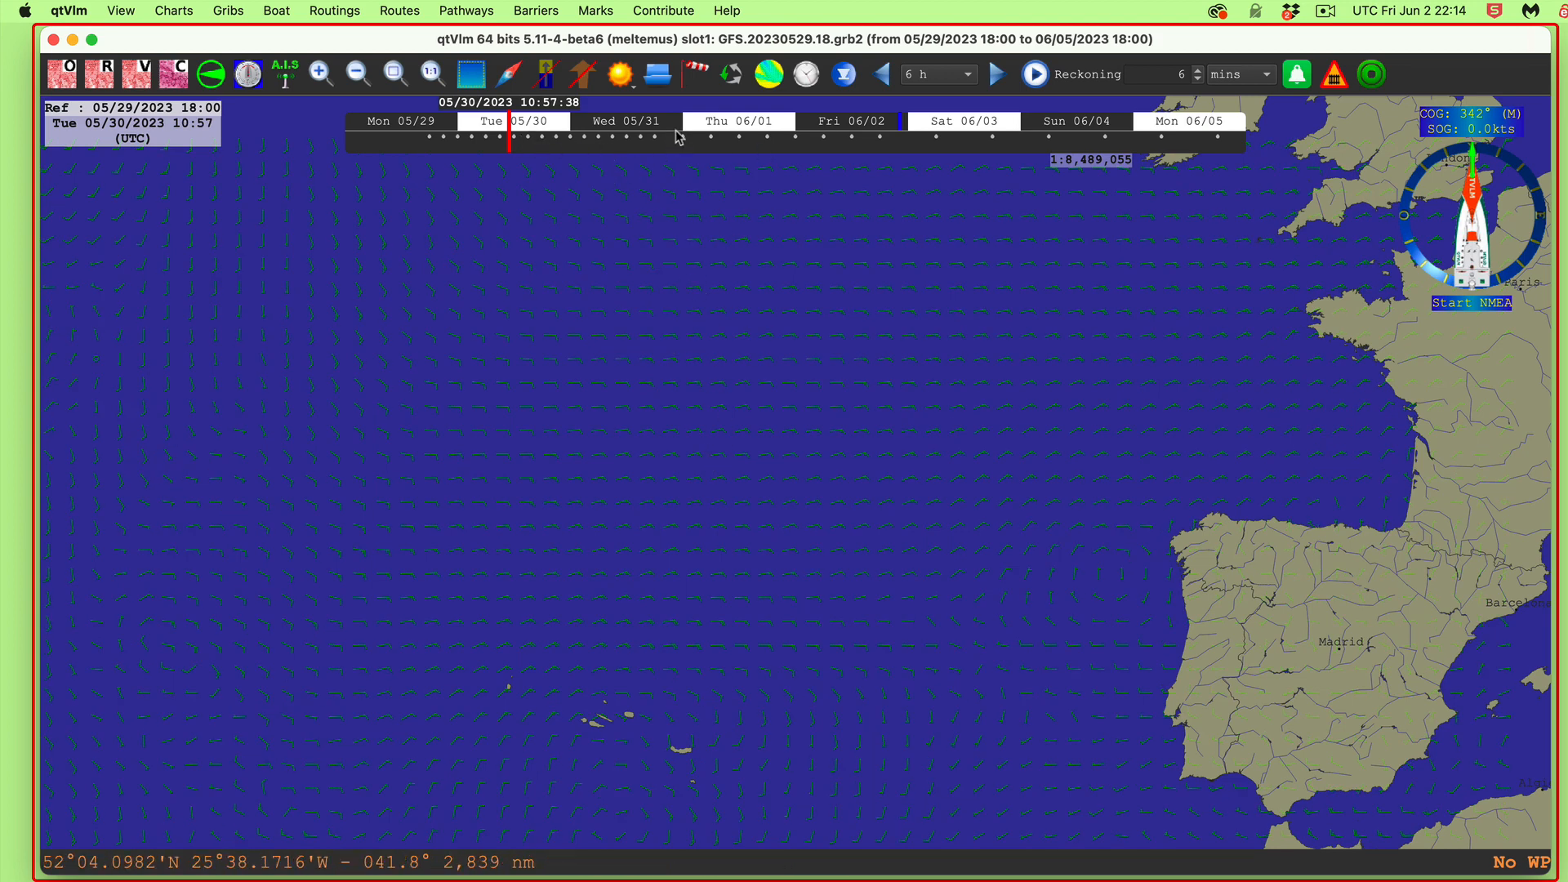
Step: Keep the 6 h step, advance three steps to Wed 05/31 04:57, and open Grib configuration
left_click(920, 76)
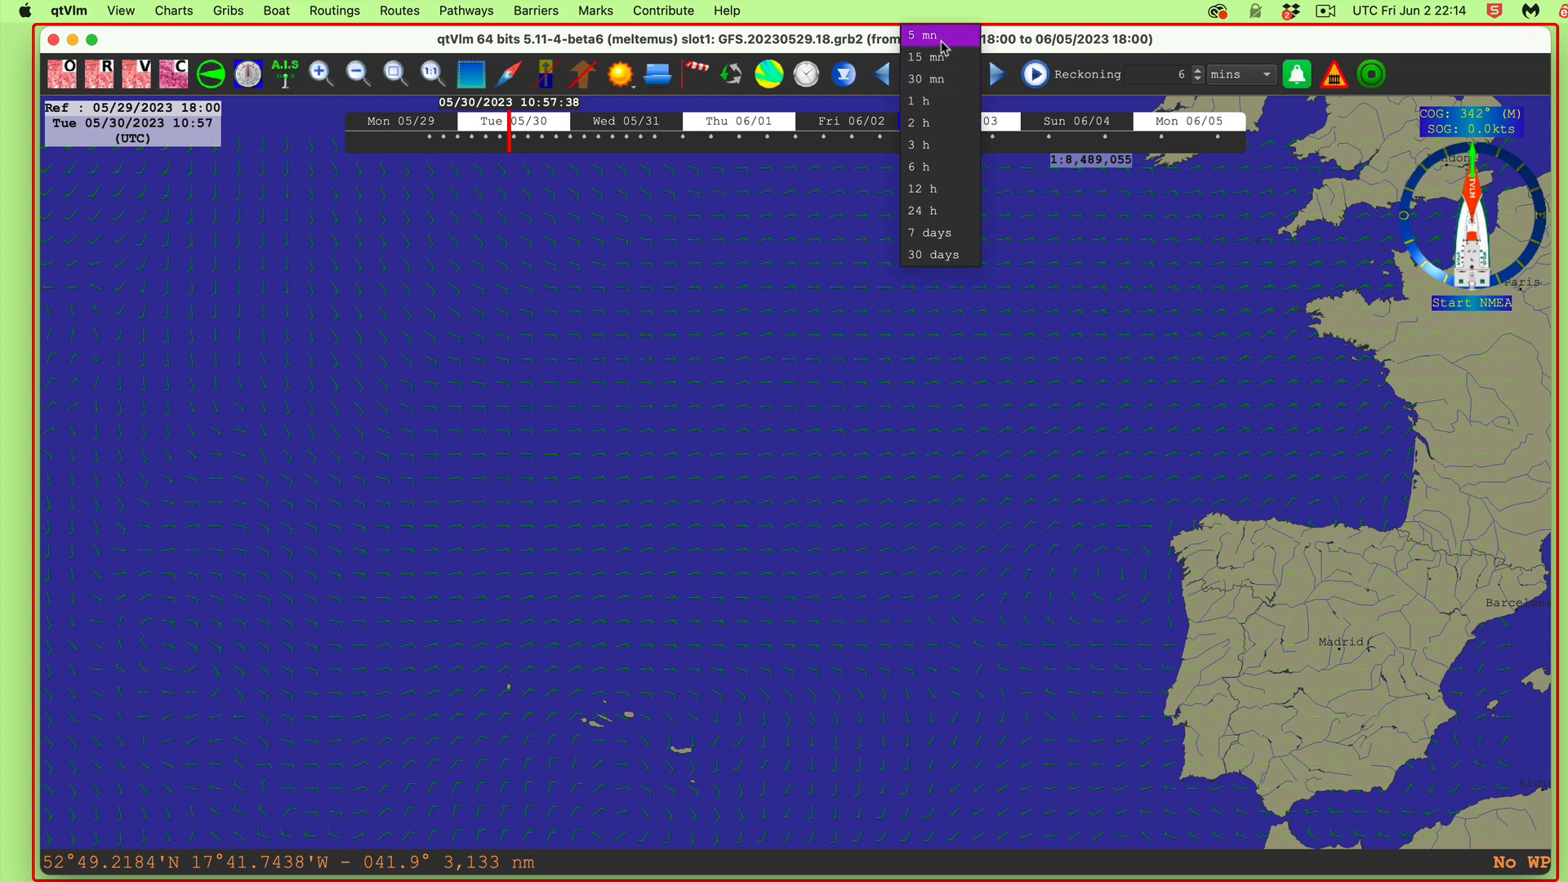
left_click(924, 167)
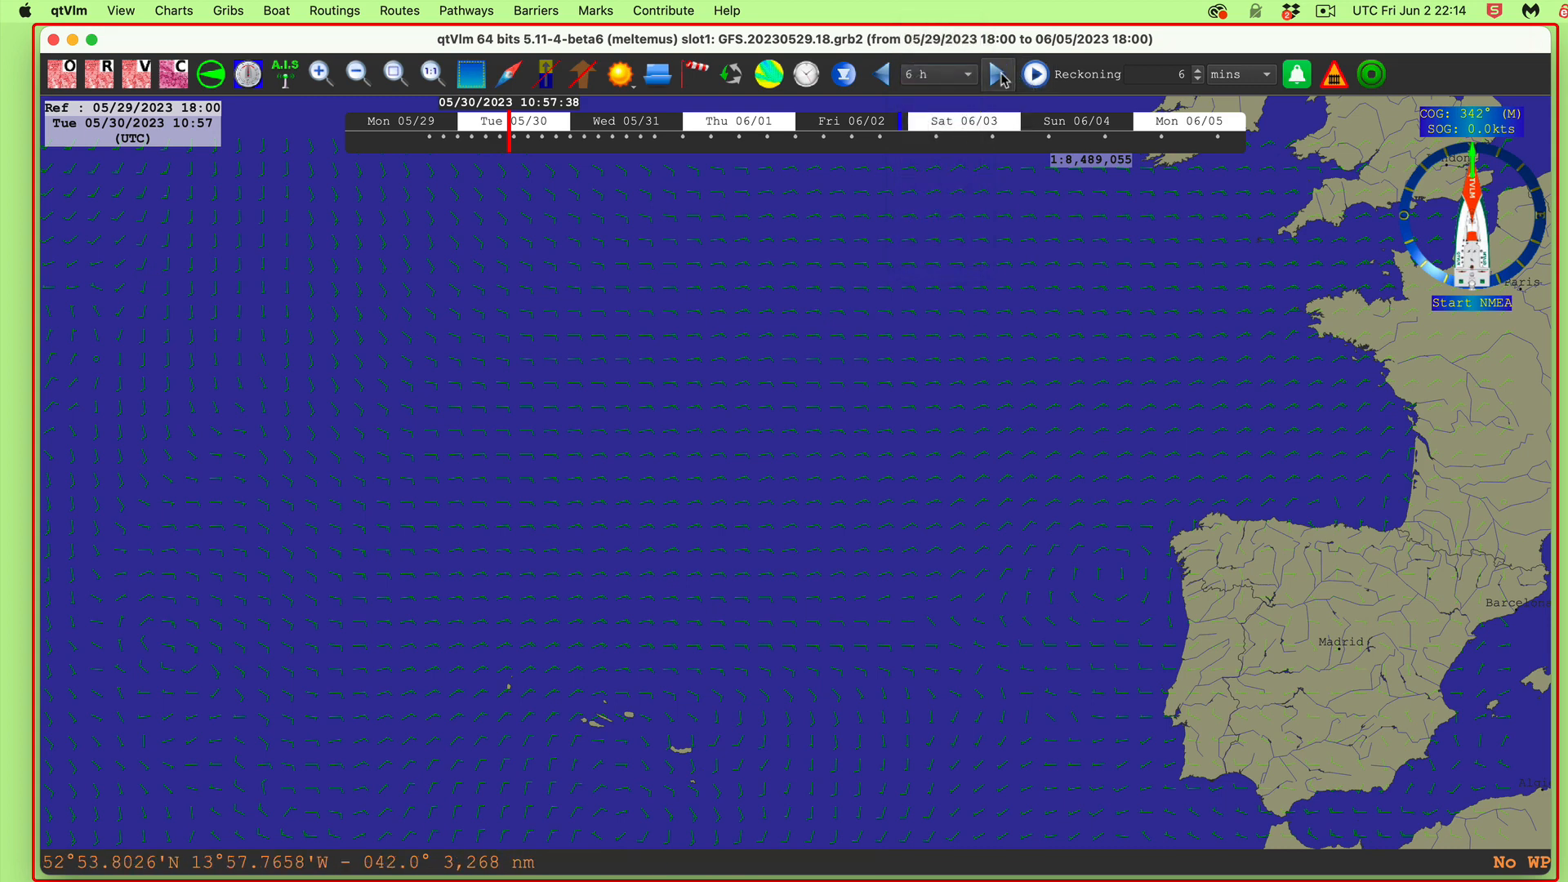
left_click(995, 77)
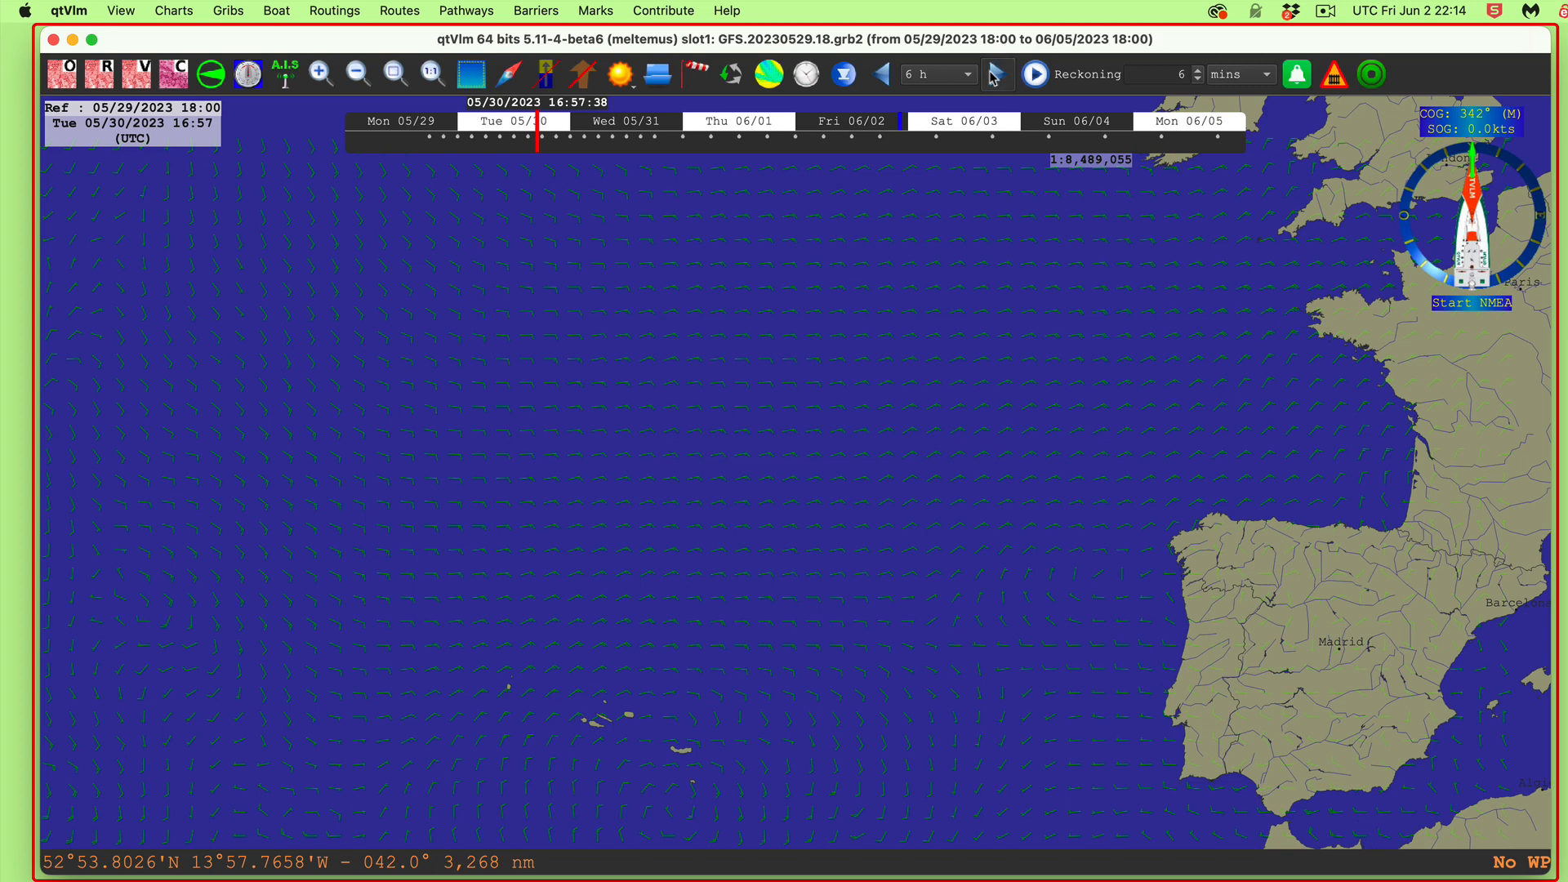
left_click(995, 77)
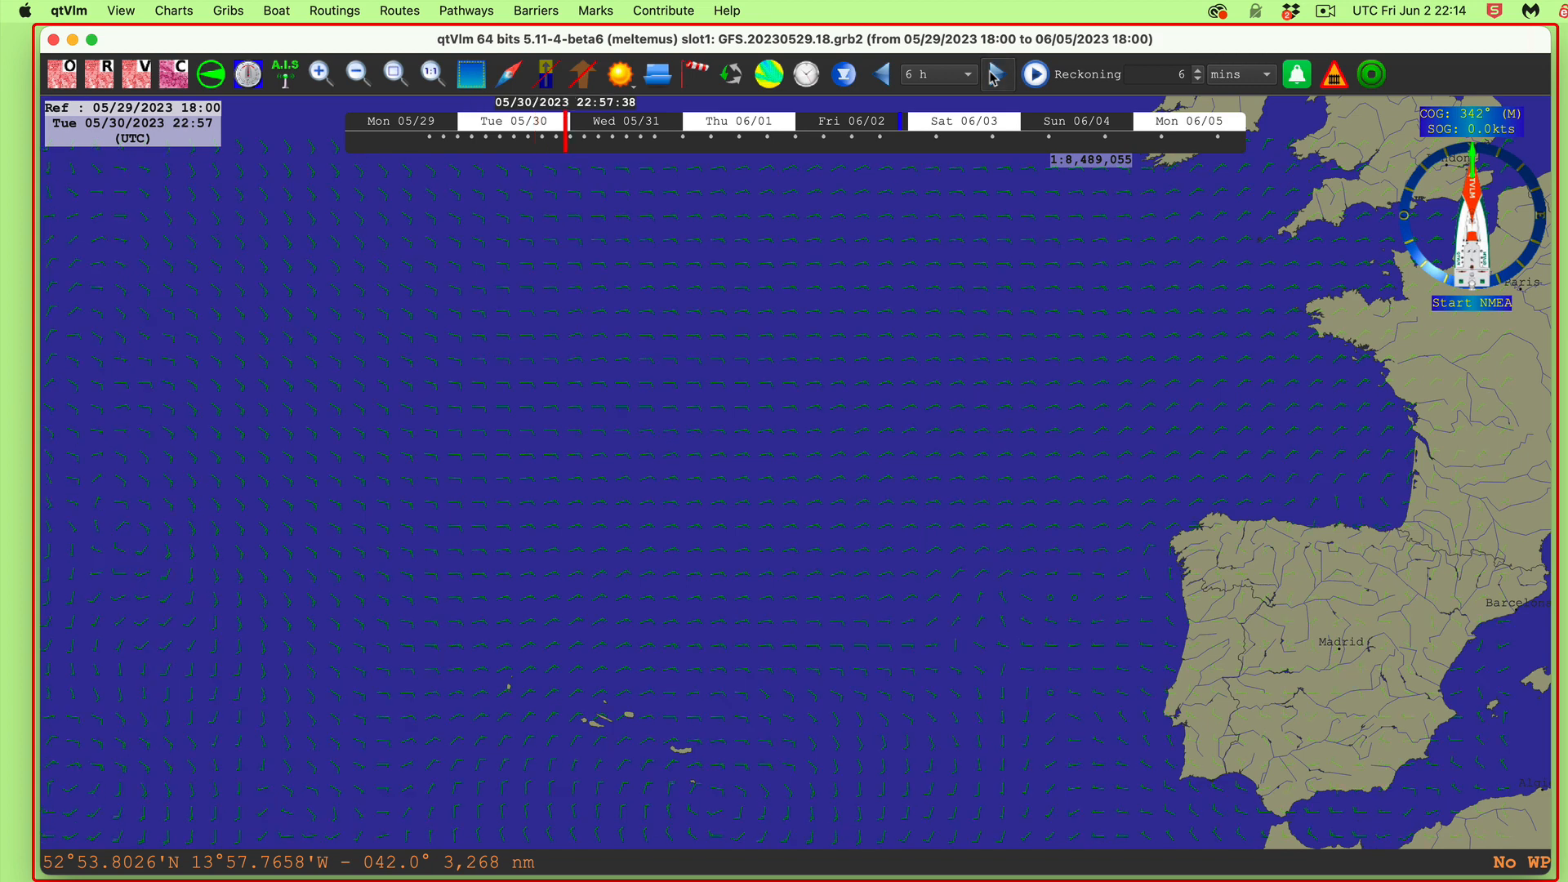
left_click(995, 77)
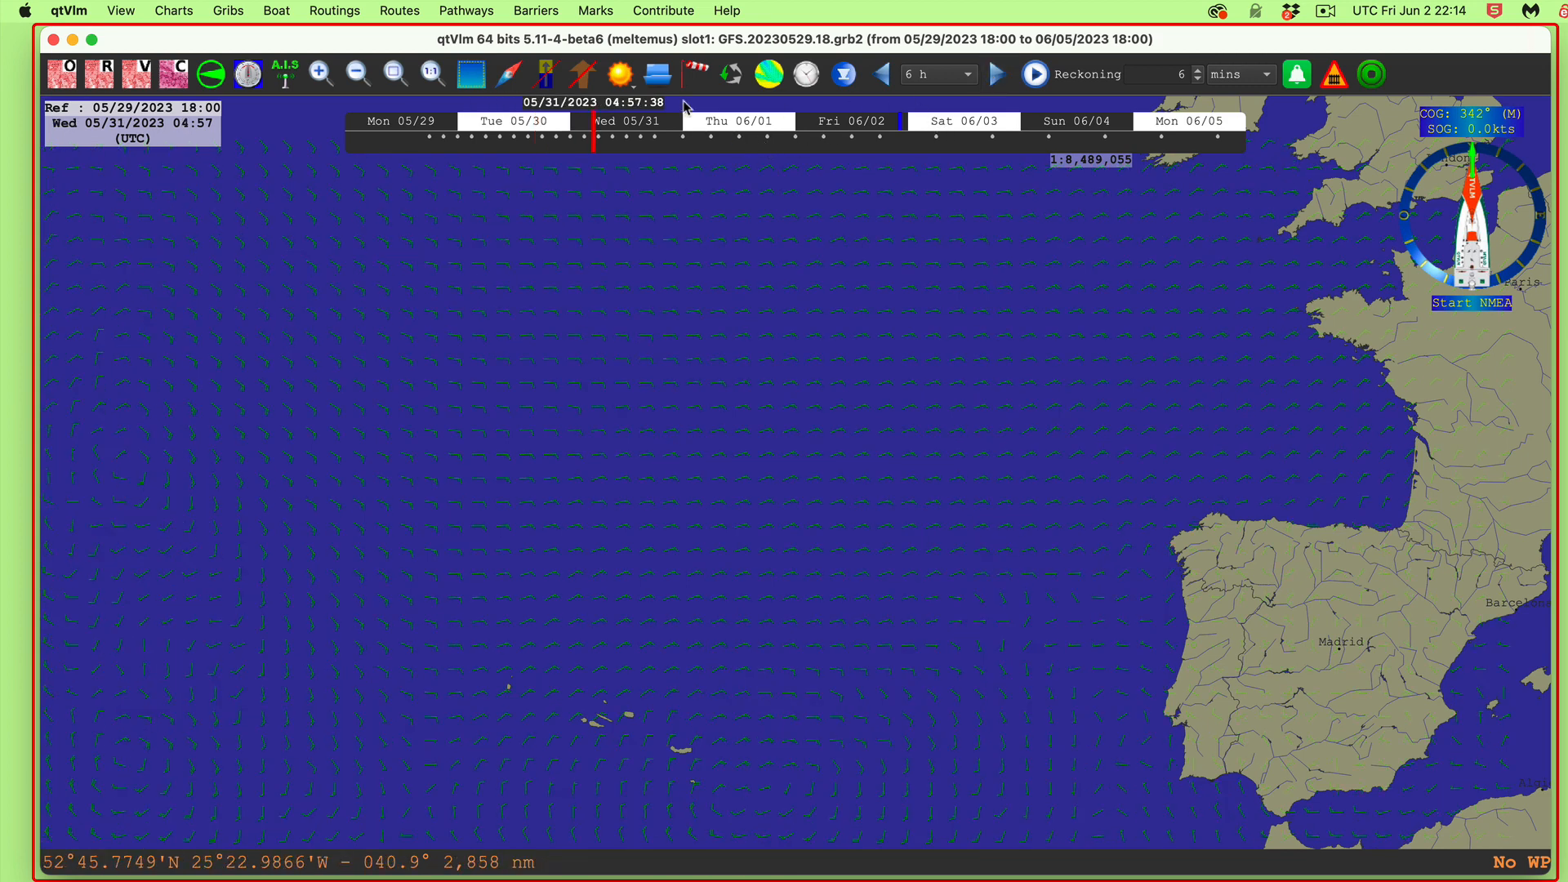
left_click(699, 74)
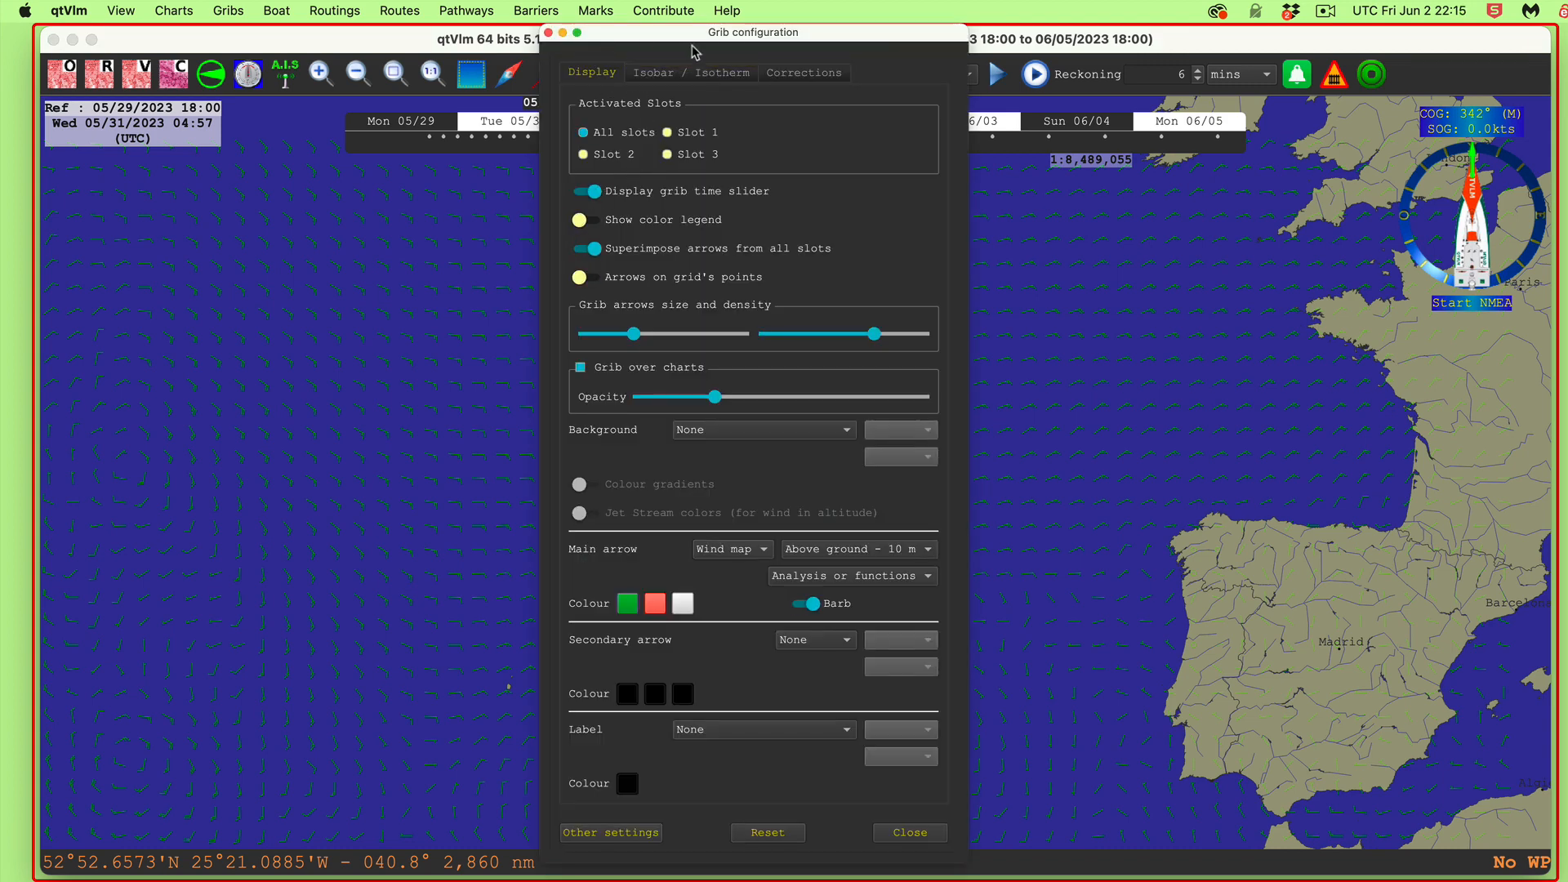
Step: Close Grib configuration with the time slider still on, and move the forecast to Wed 05/31 02:55
left_click(651, 196)
left_click(647, 196)
left_click(912, 835)
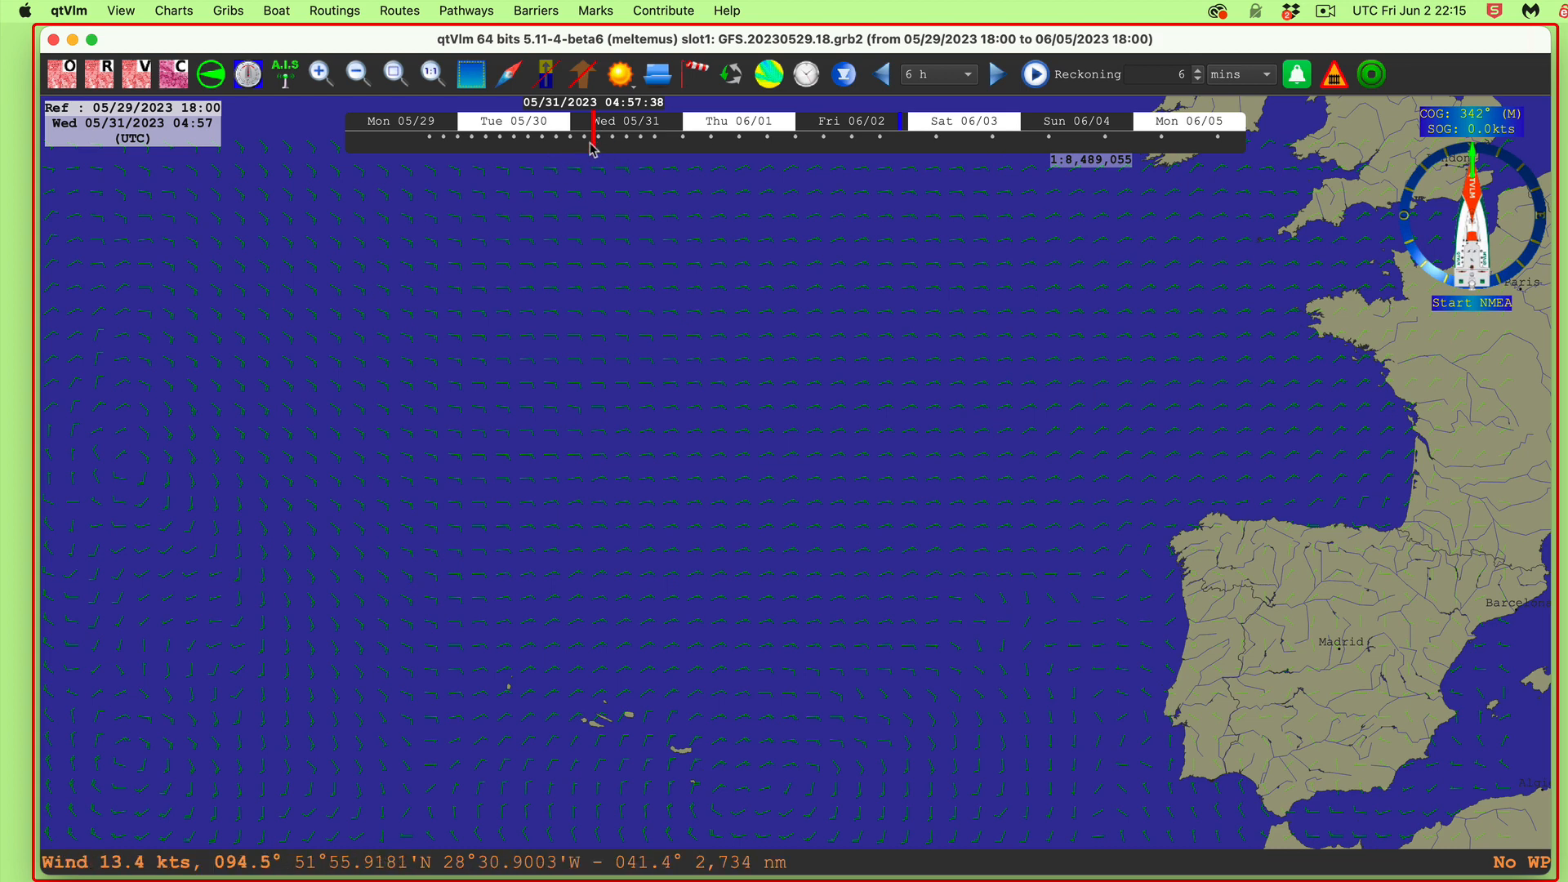
left_click_drag(594, 147, 584, 147)
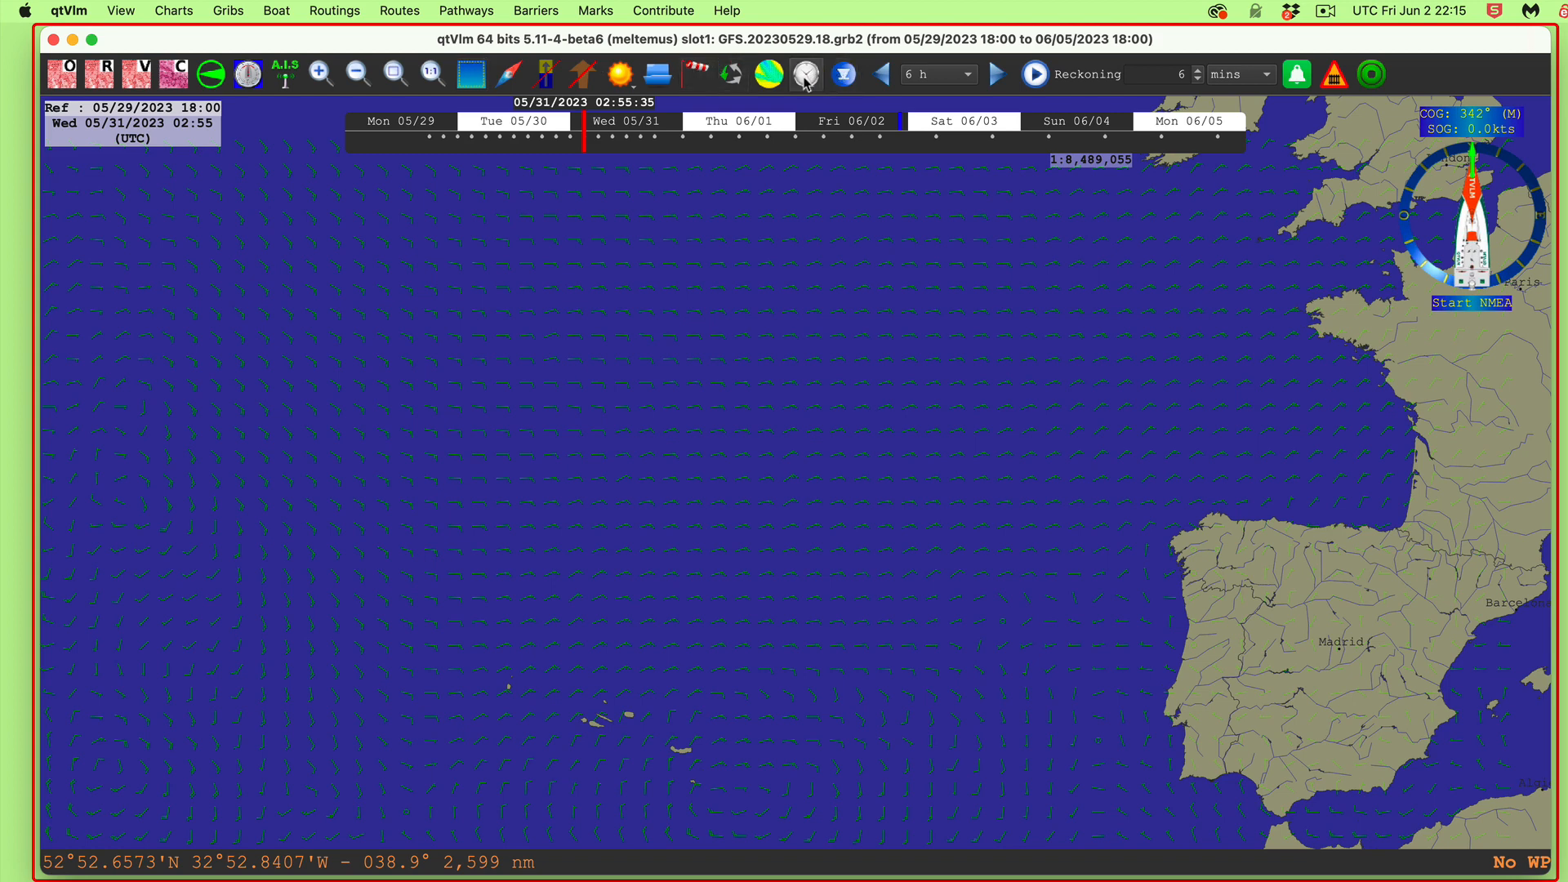
Step: Jump the chart to the Wed 05/31/2023 03:00 grib date
left_click(806, 78)
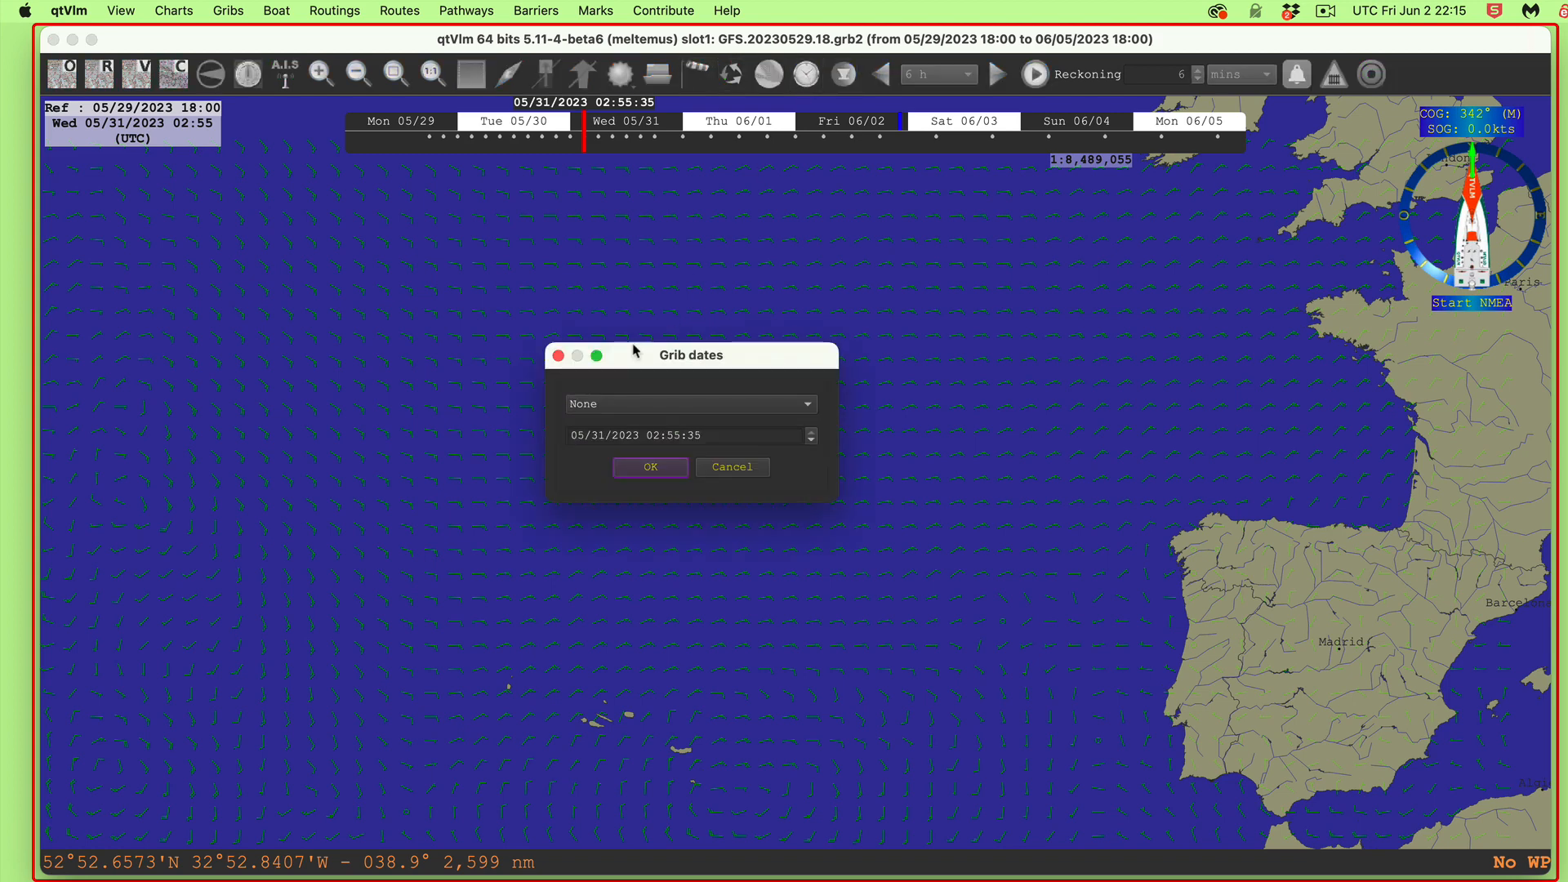
left_click(684, 405)
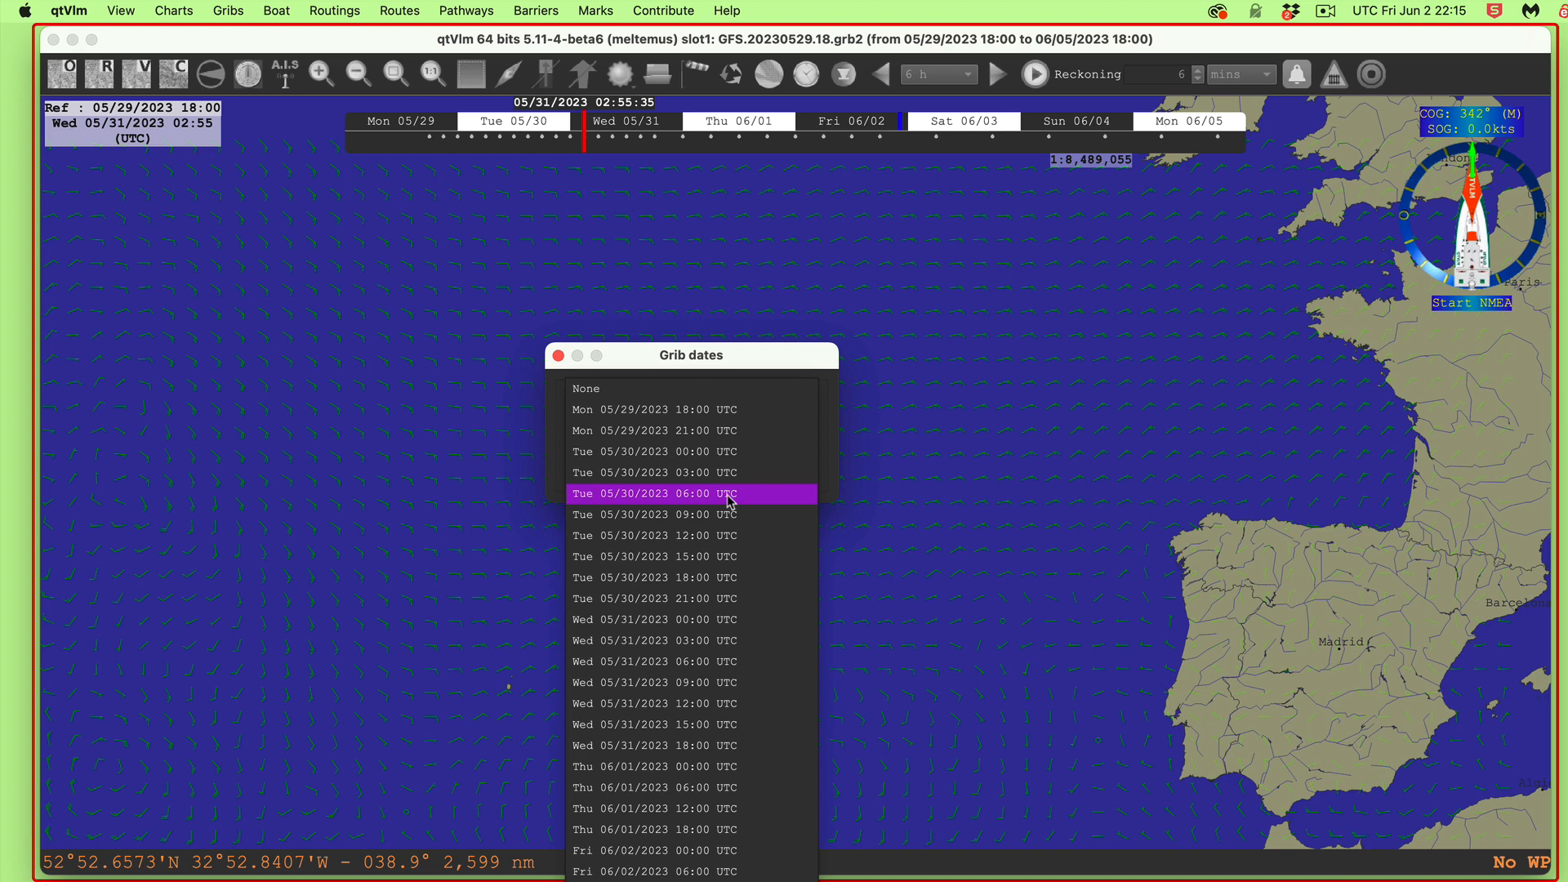
left_click(726, 661)
left_click(644, 471)
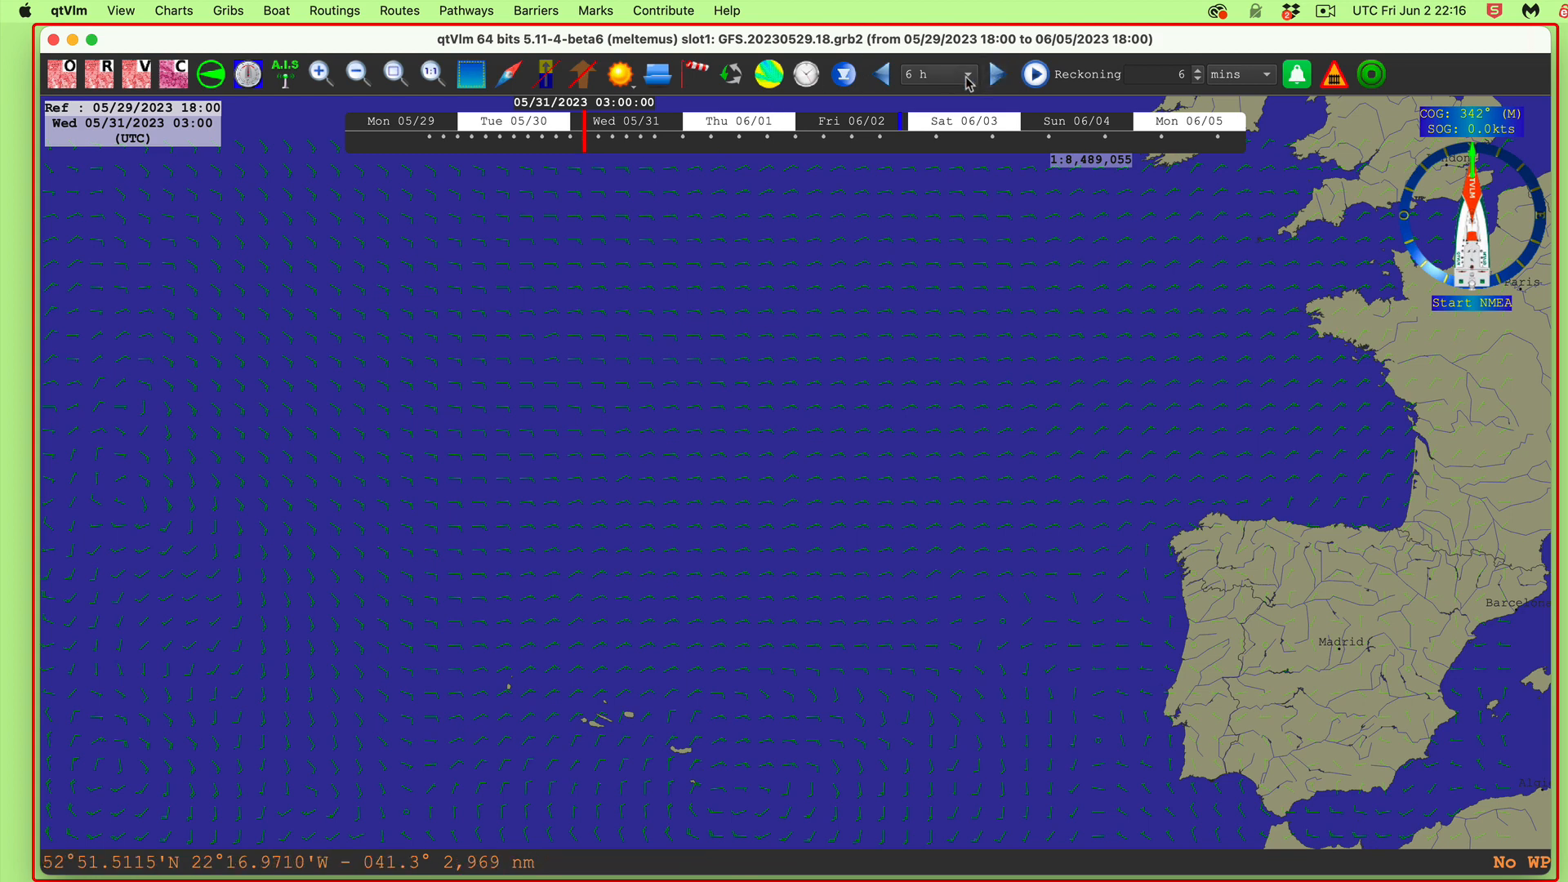
Step: Switch the time step to 3 h and advance three steps to Wed 05/31 12:00
left_click(968, 81)
left_click(952, 144)
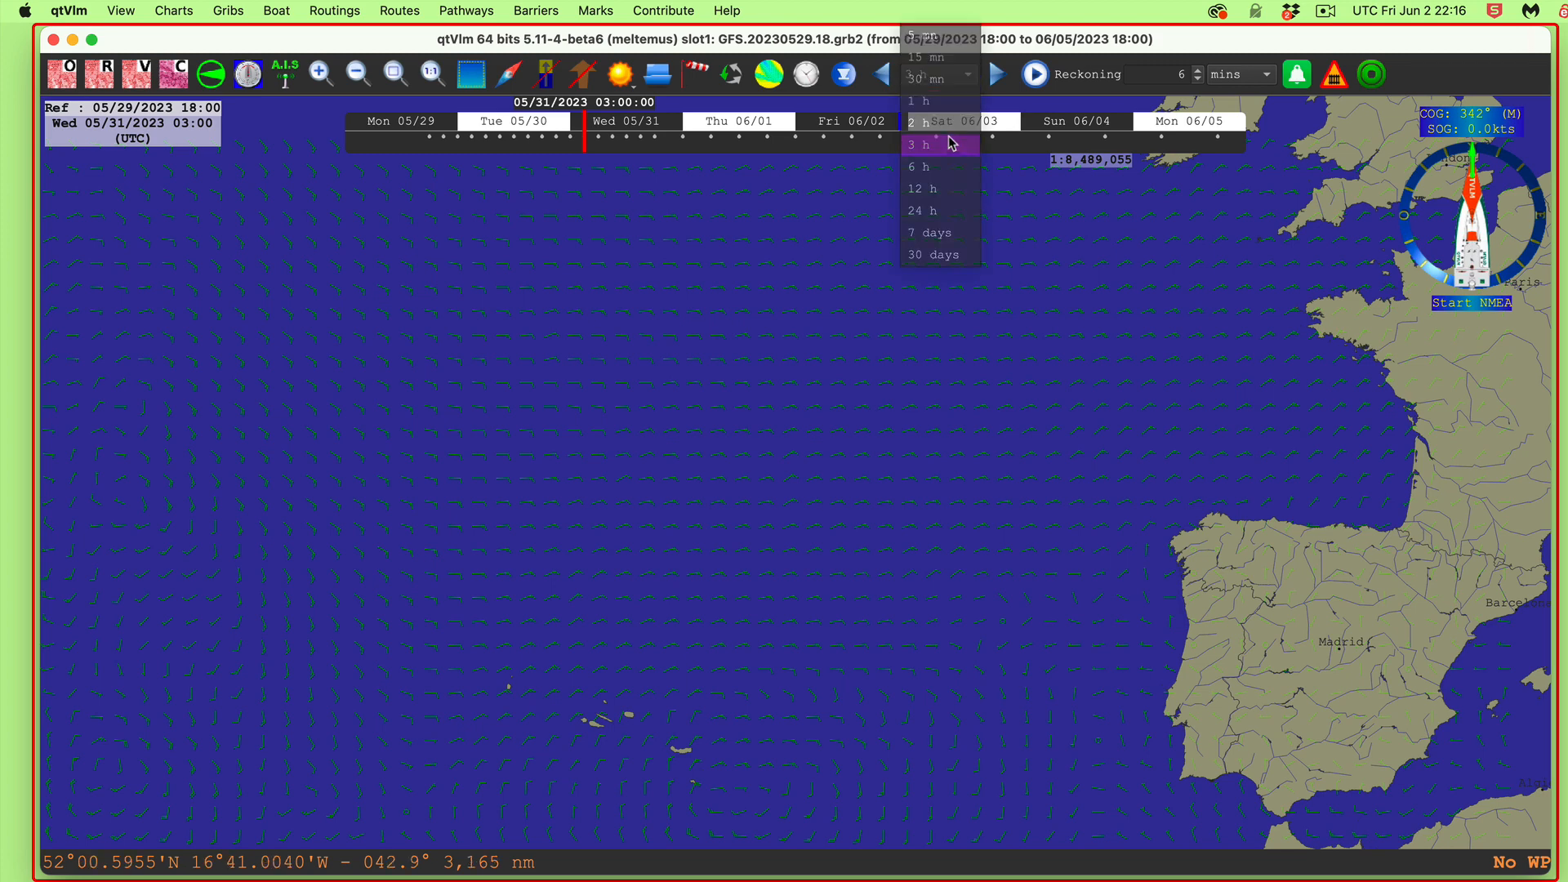
left_click(998, 75)
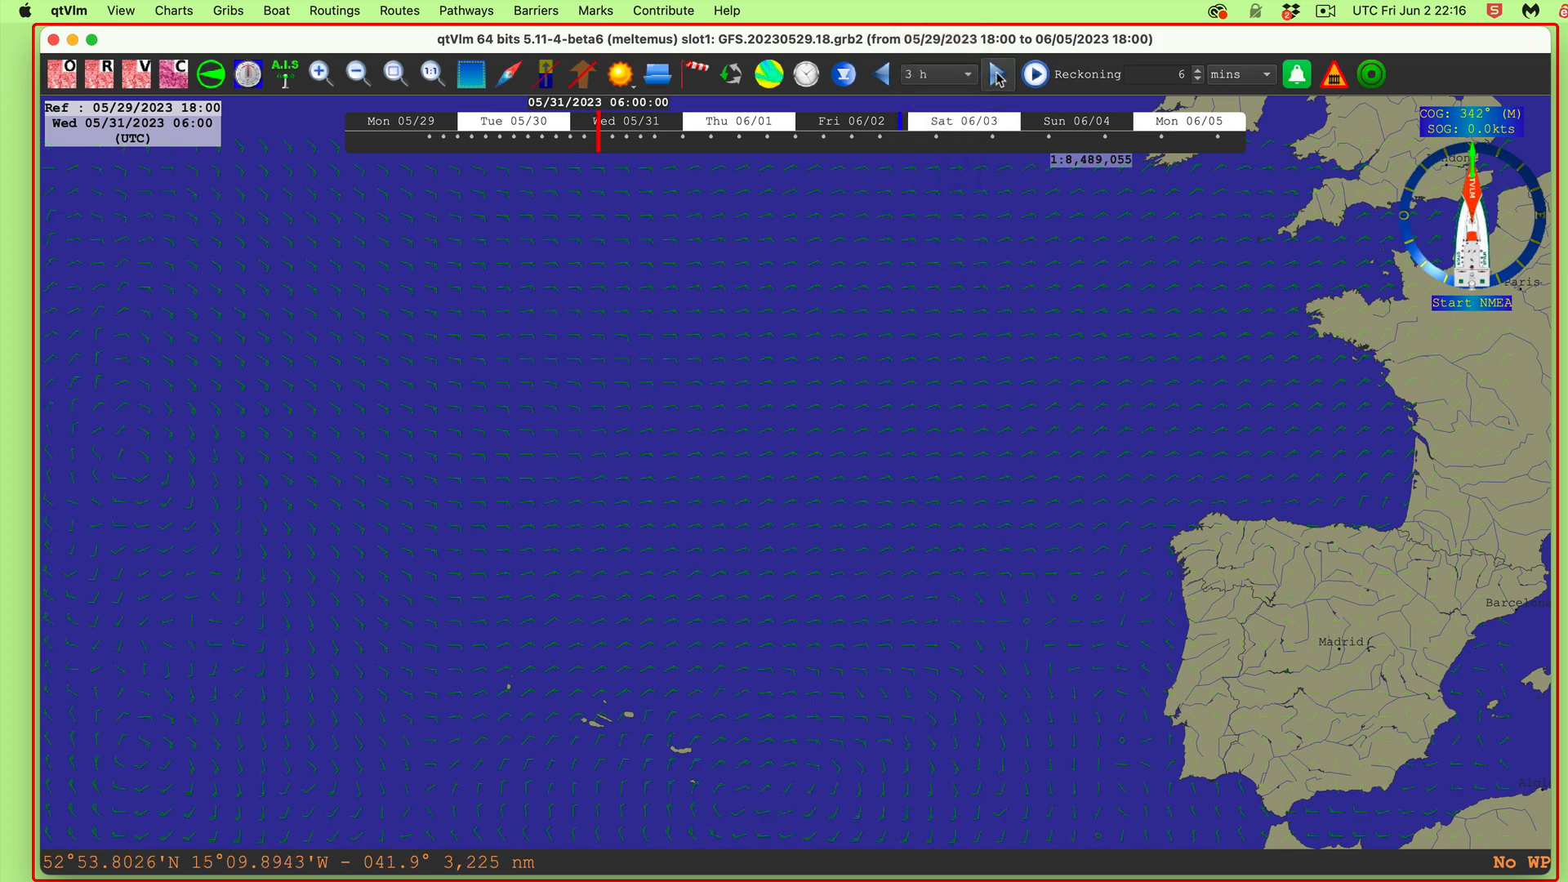
left_click(998, 75)
left_click(999, 75)
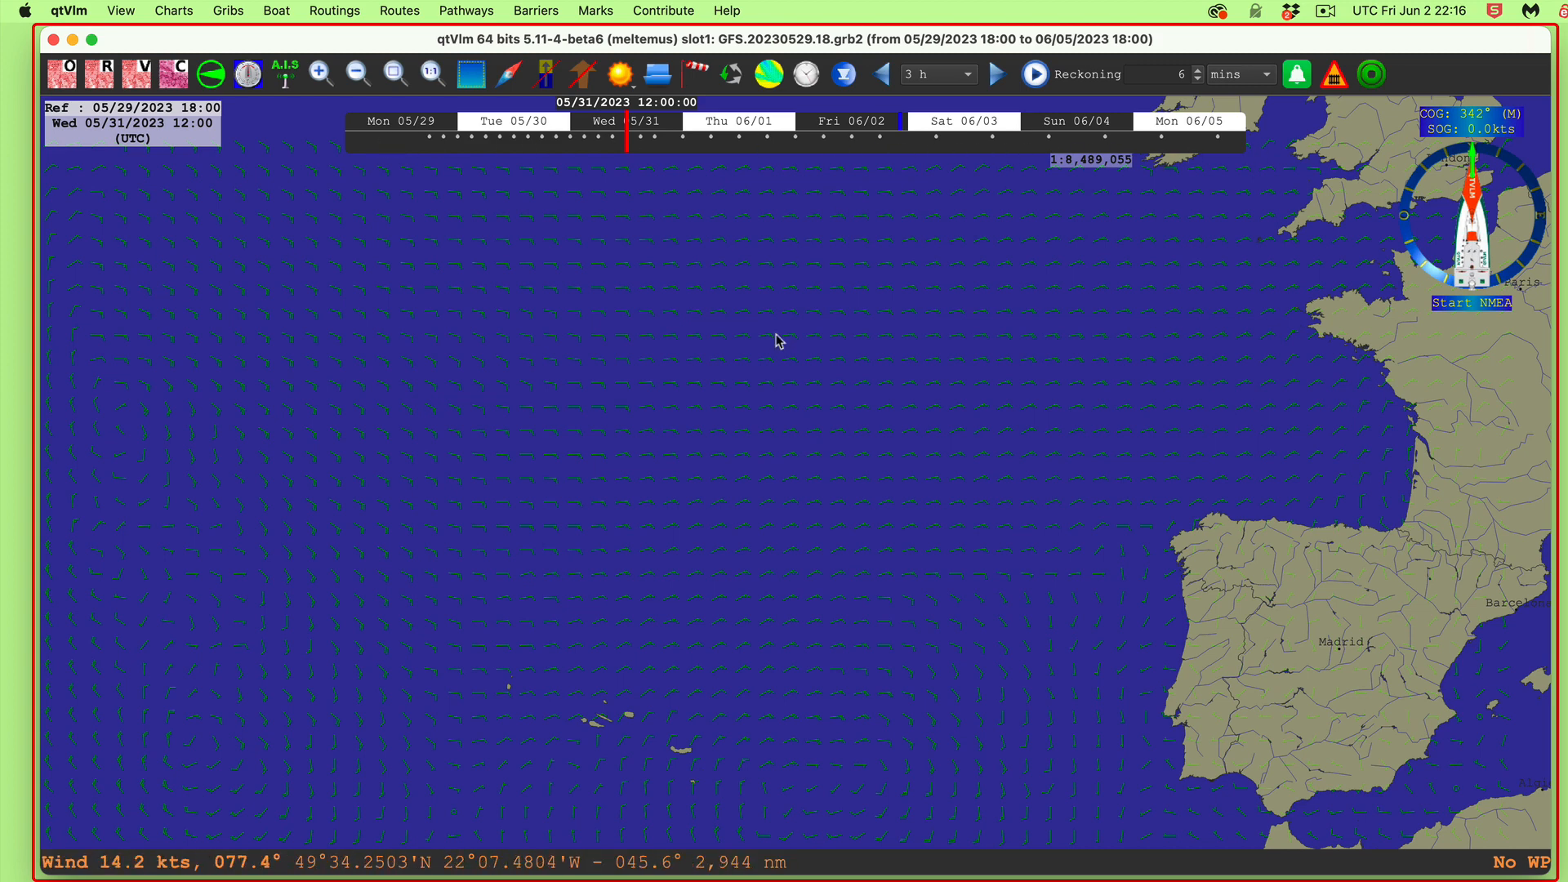
Step: Open ECMWF.20230529.12.grb2 in Grib slot 2, overlaying its wind barbs on the GFS chart
left_click(730, 83)
left_click(728, 77)
left_click(729, 82)
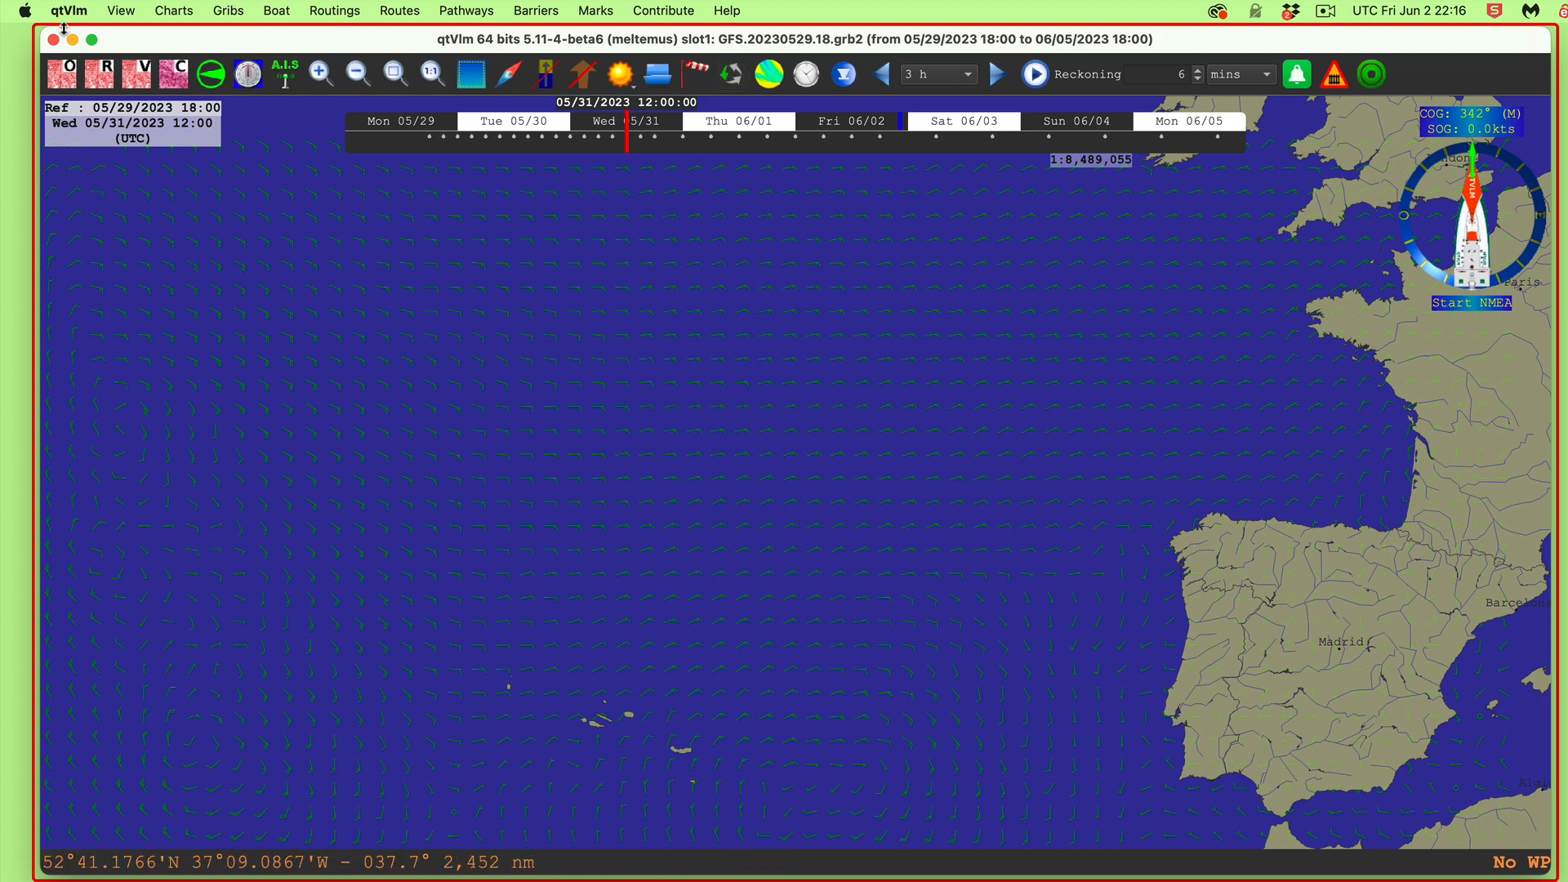
left_click(235, 11)
mouse_move(271, 57)
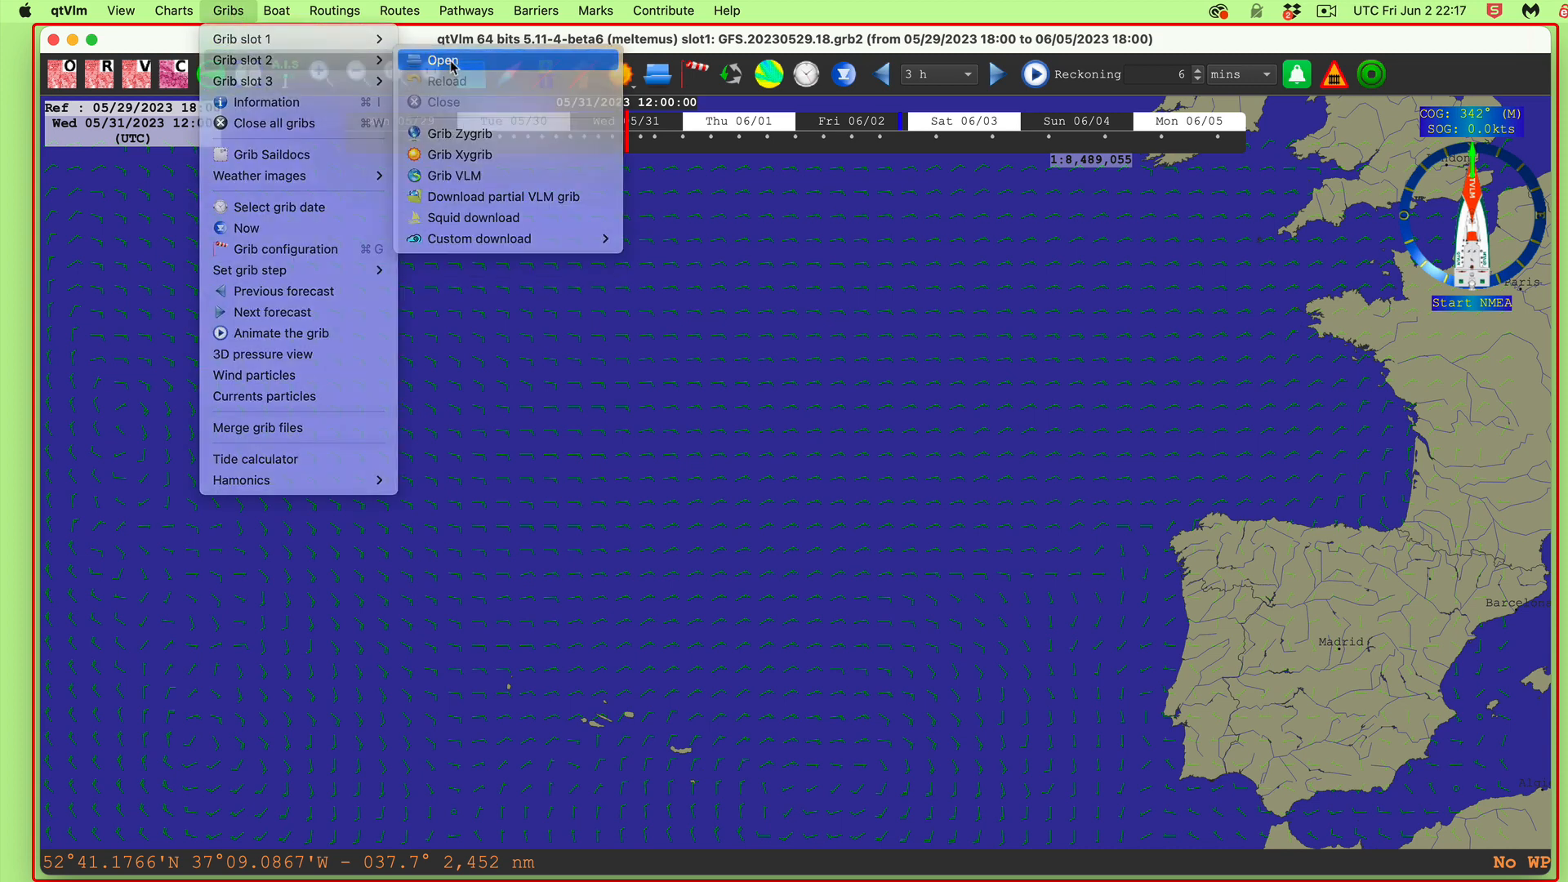
left_click(454, 62)
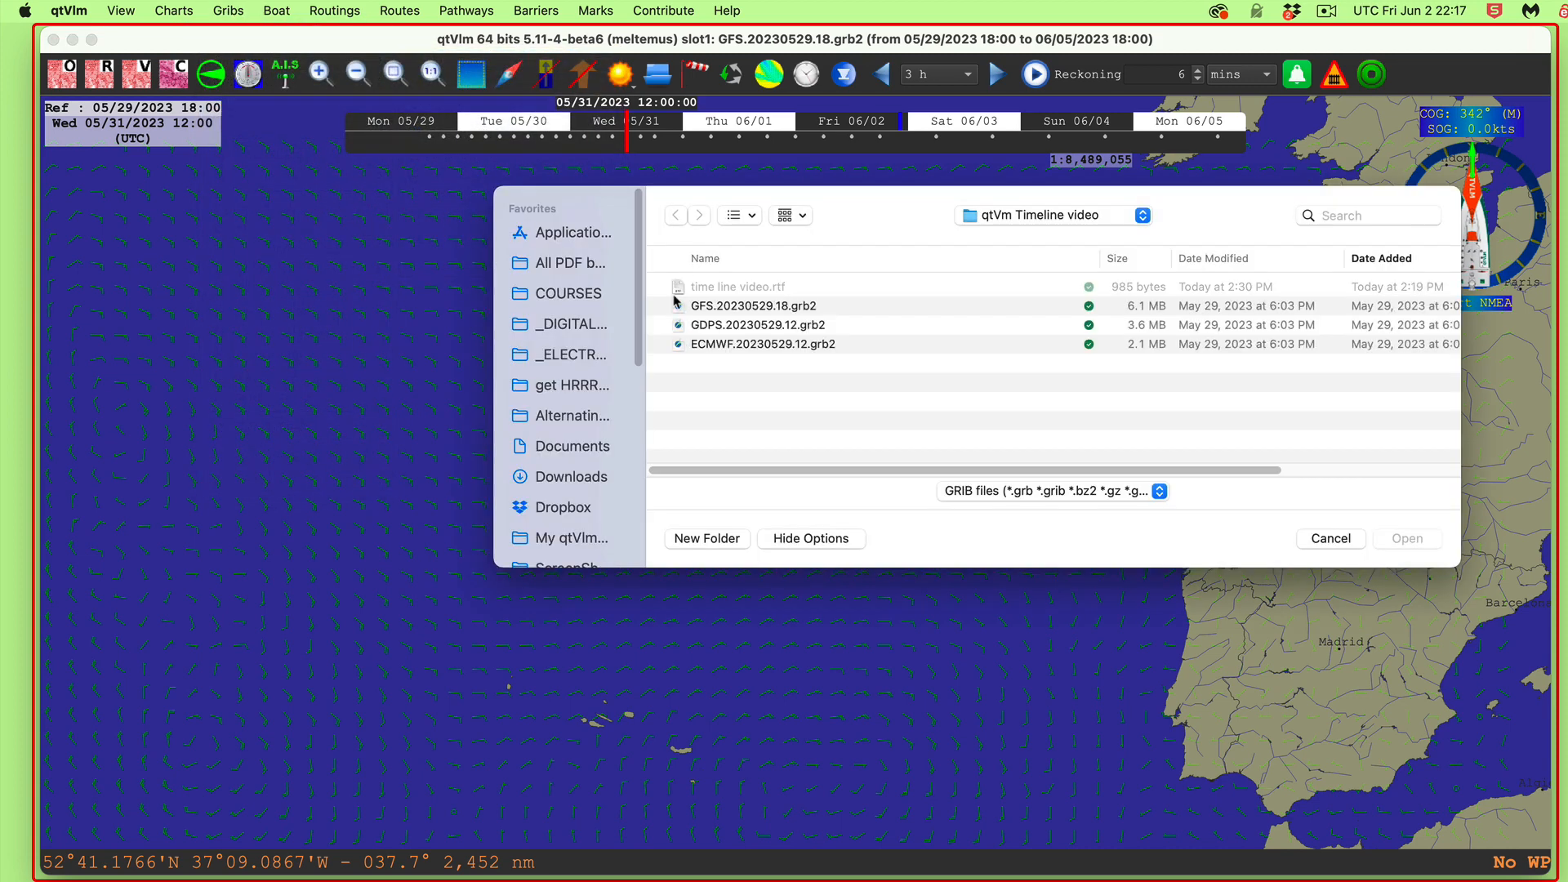
left_click(713, 344)
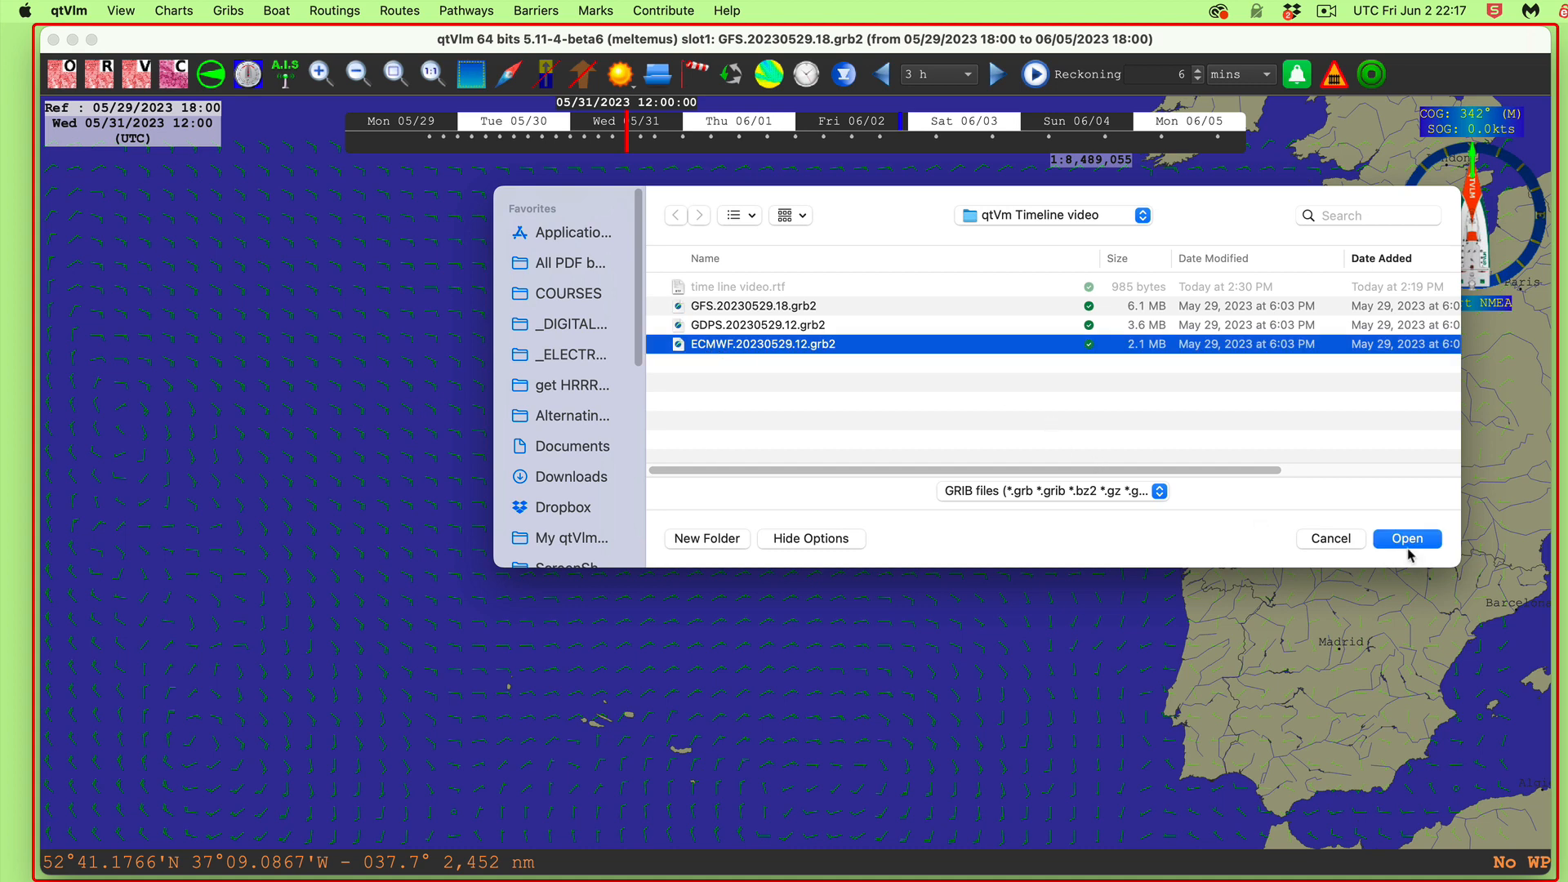
left_click(1422, 540)
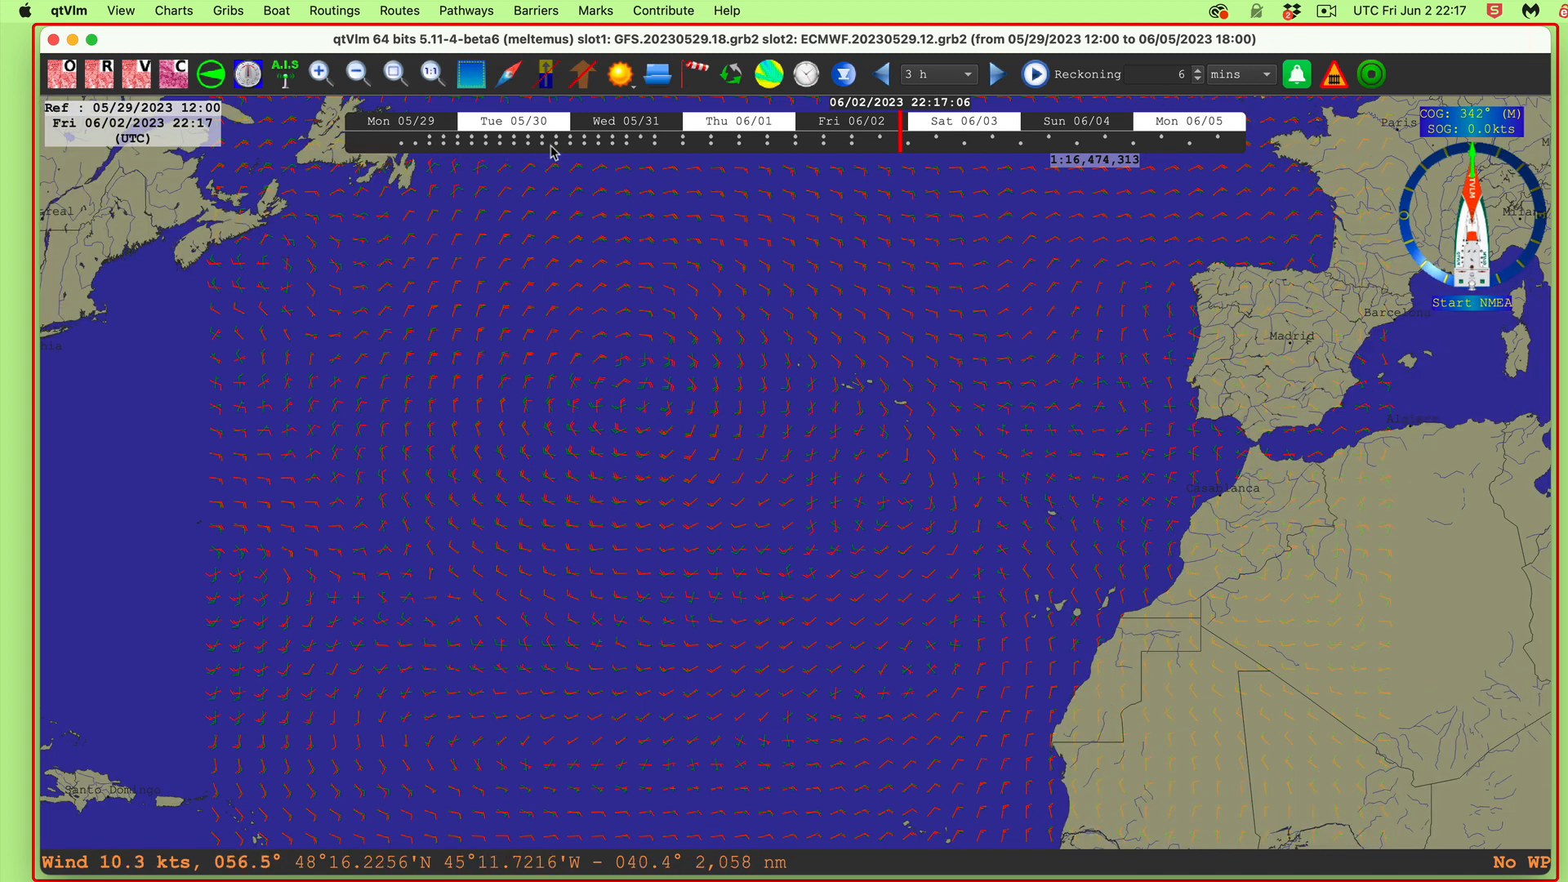
Step: Open GDPS.20230529.12.grb2 in Grib slot 3
left_click(219, 11)
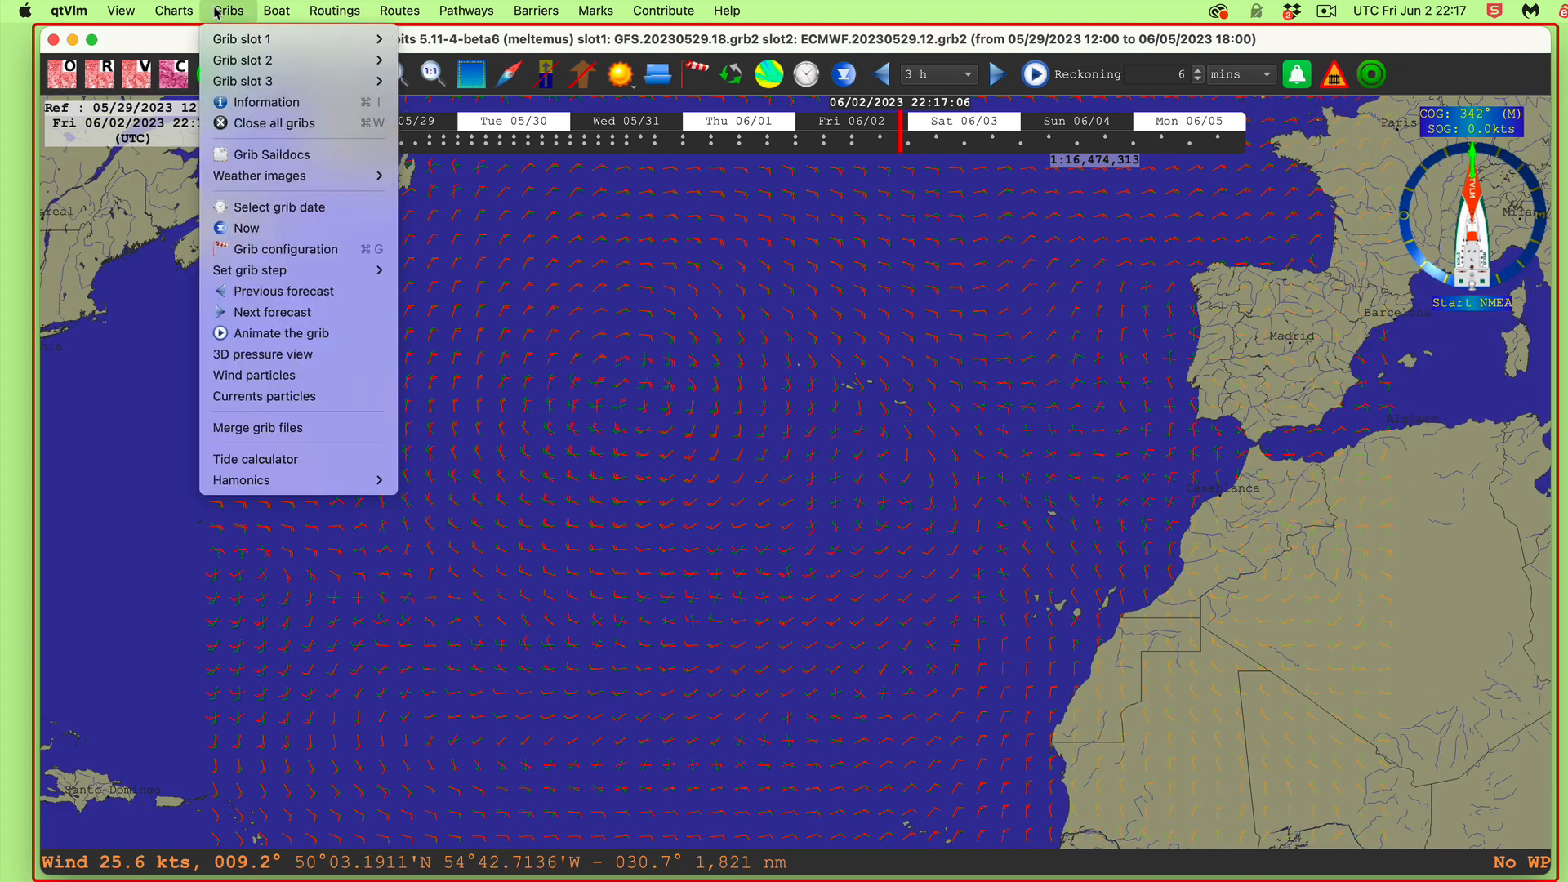
mouse_move(252, 90)
left_click(453, 84)
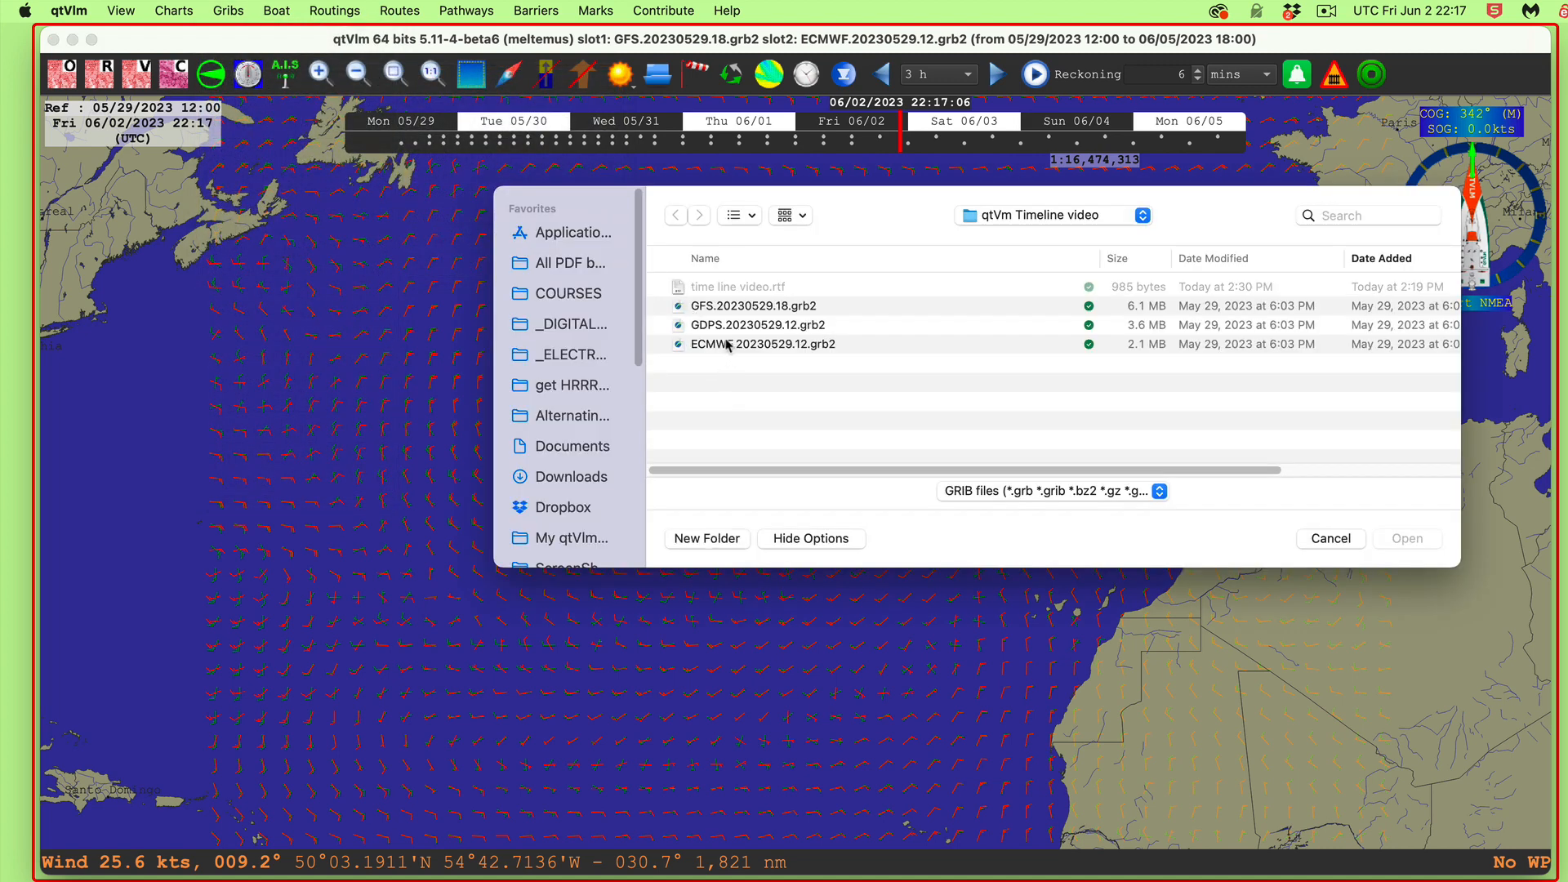
left_click(702, 325)
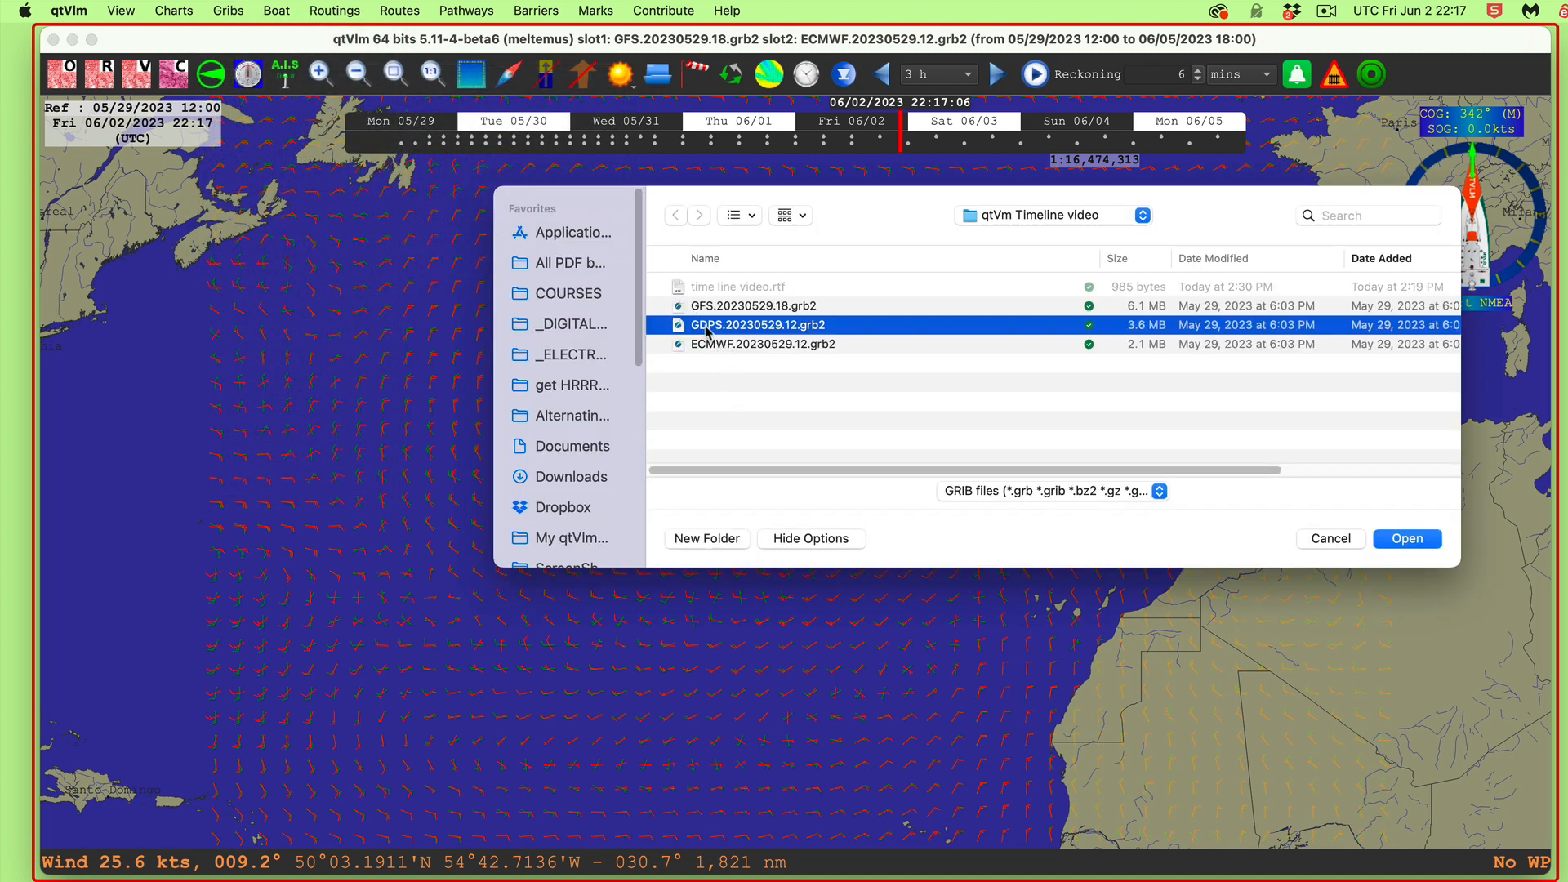
left_click(1408, 539)
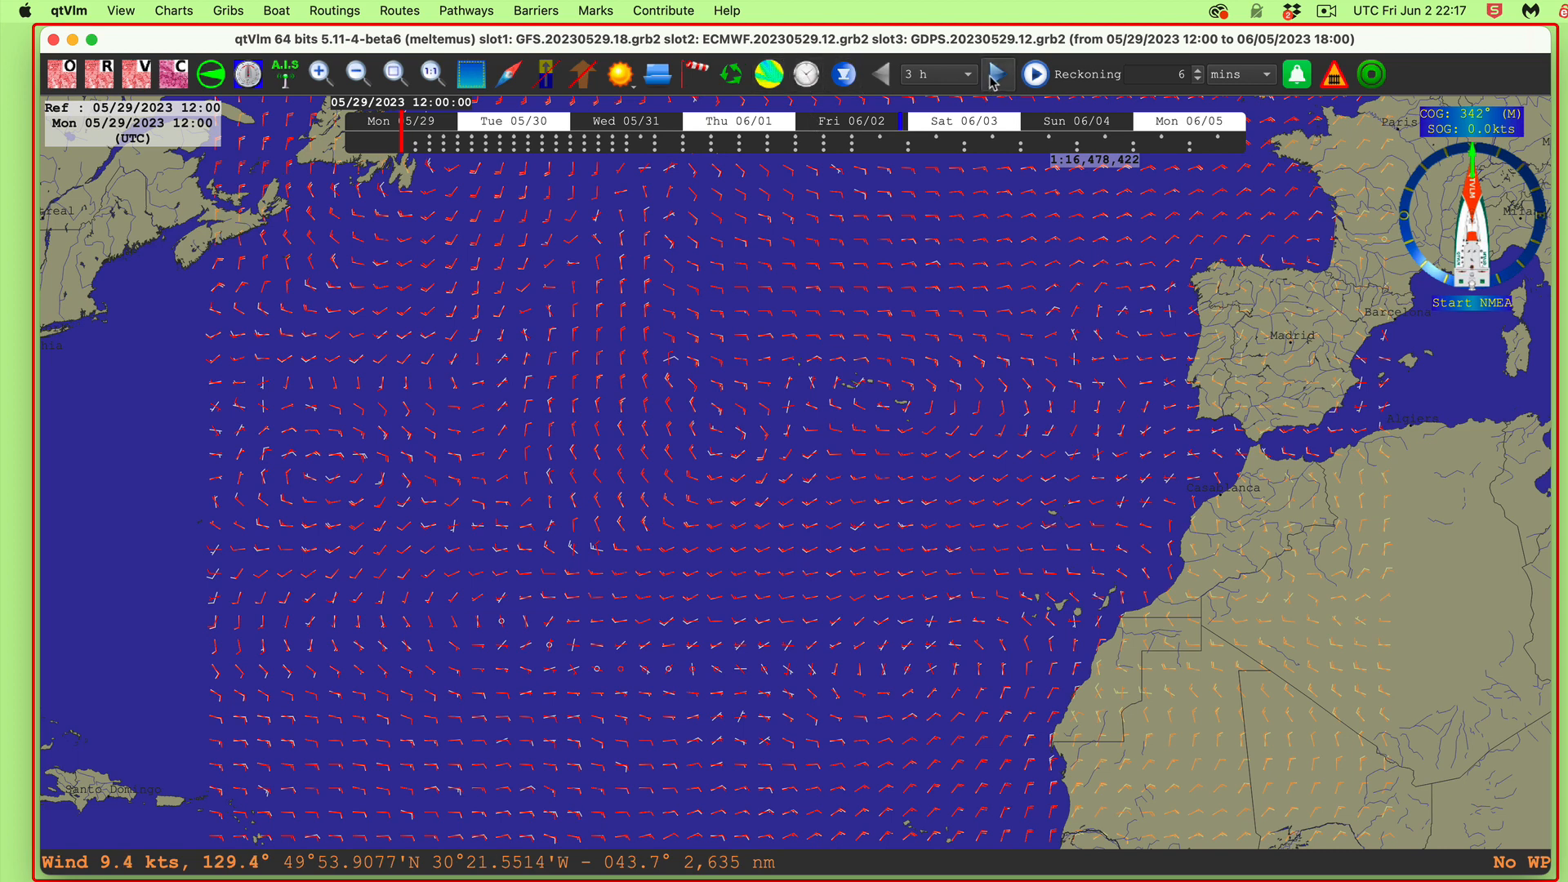
Step: Step the forecast to Mon 05/29 15:00 and show the Grib file information with Cmd+I
left_click(410, 151)
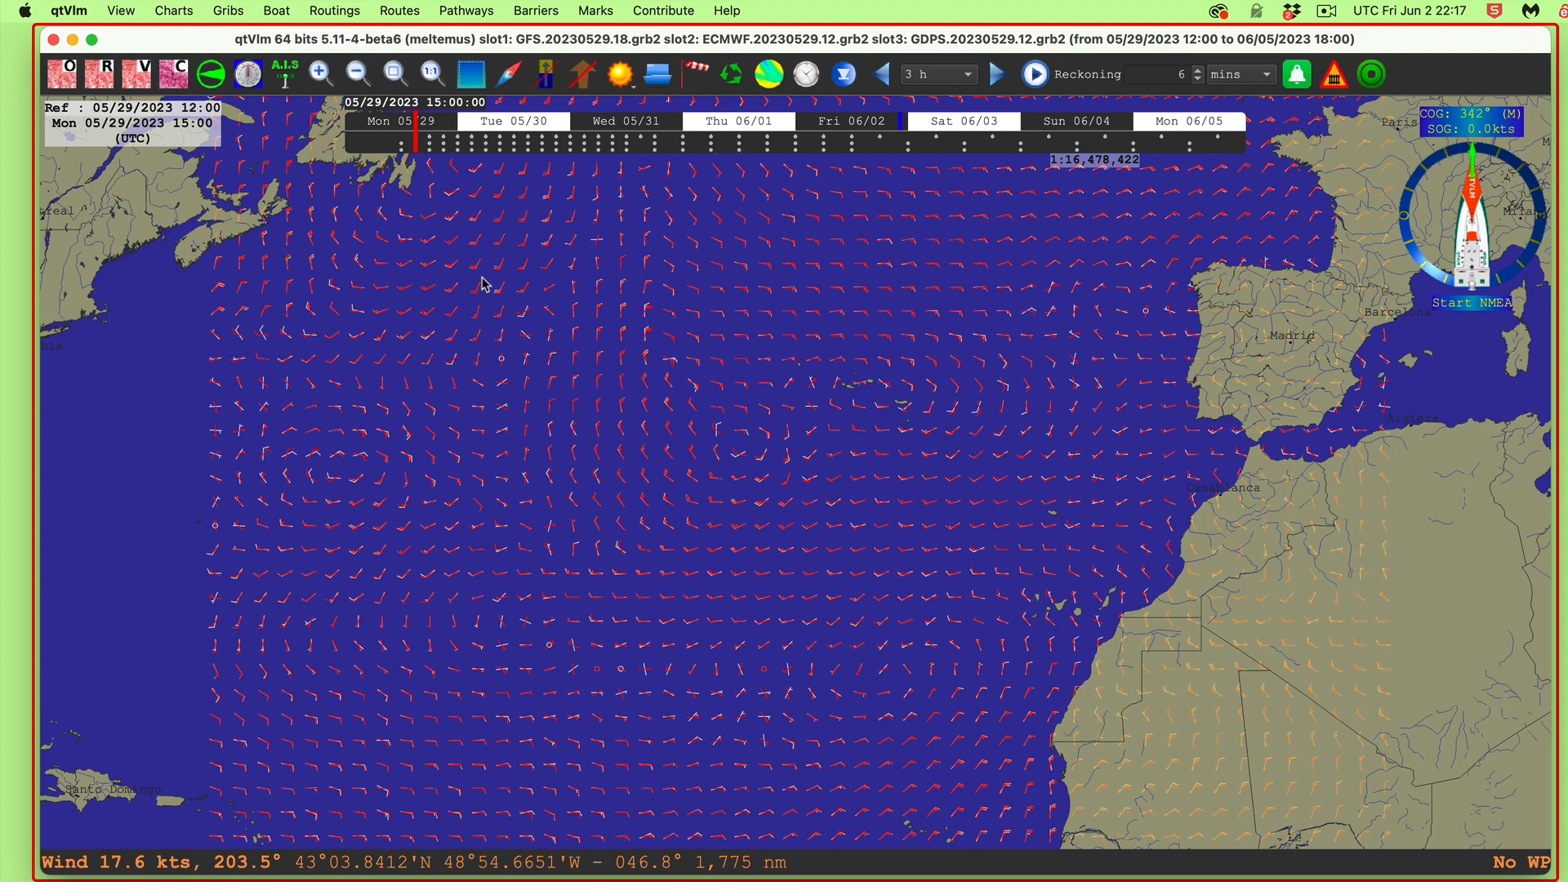
key("super+i")
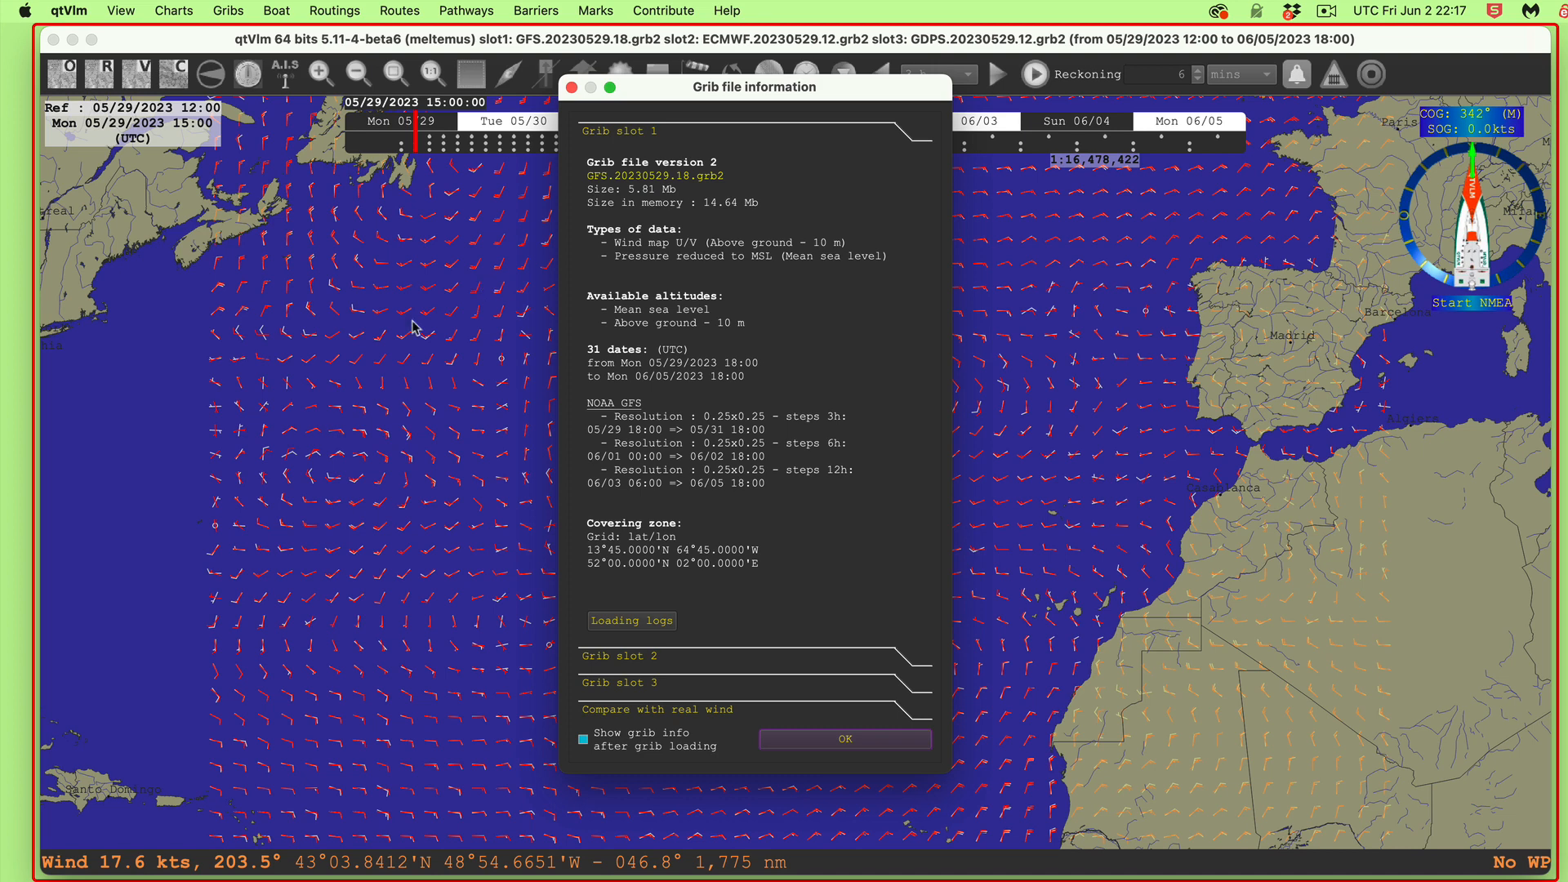
Step: Review the GFS, ECMWF and GDPS file details in slots 1, 2 and 3
left_click(227, 10)
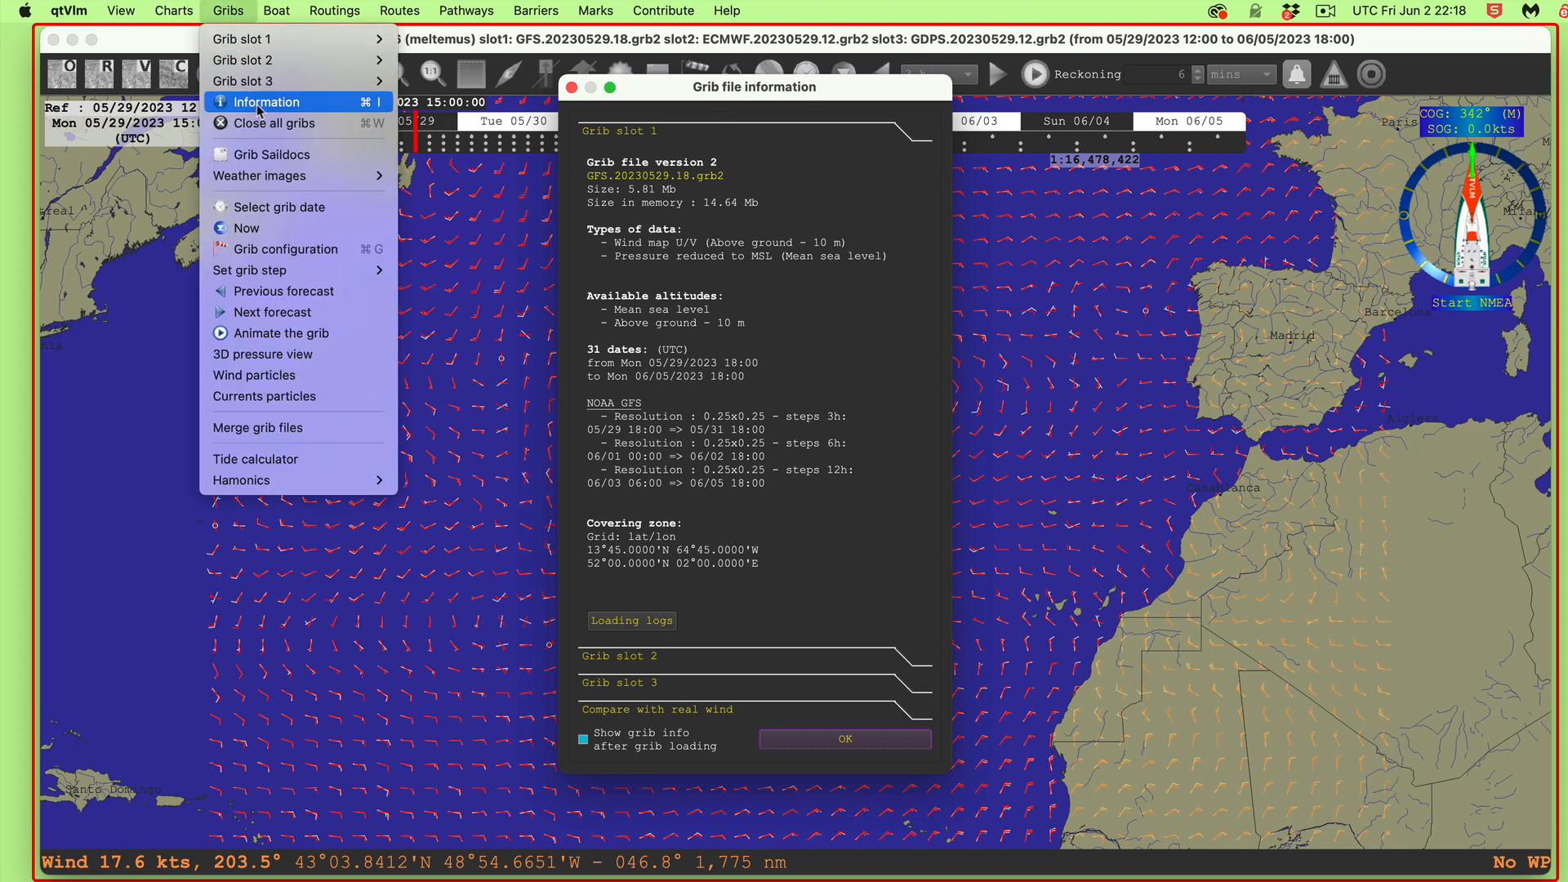
left_click(858, 452)
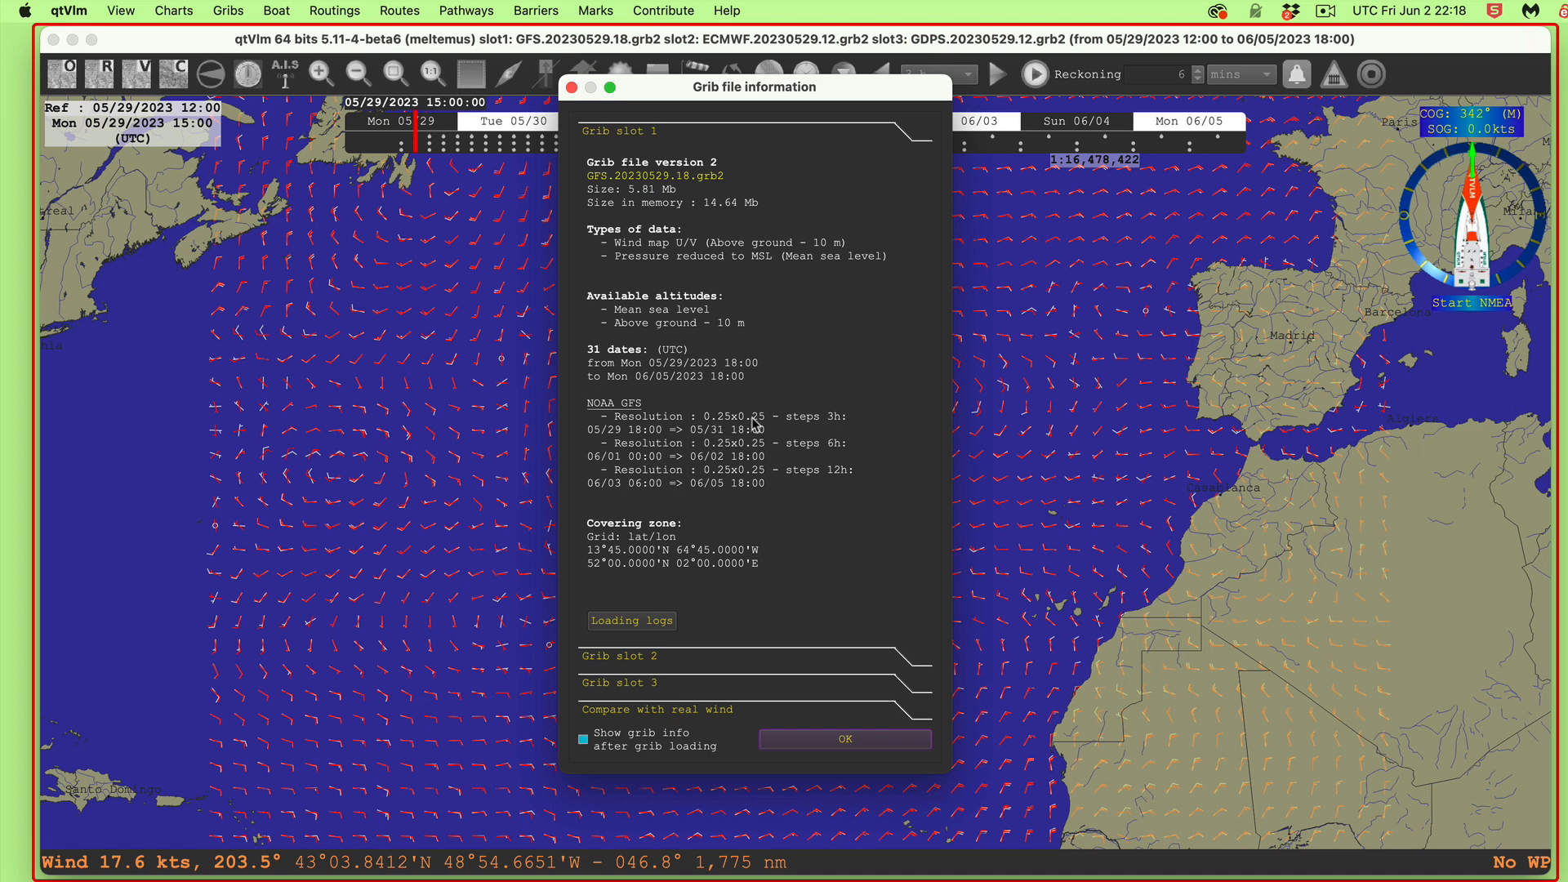
left_click(607, 660)
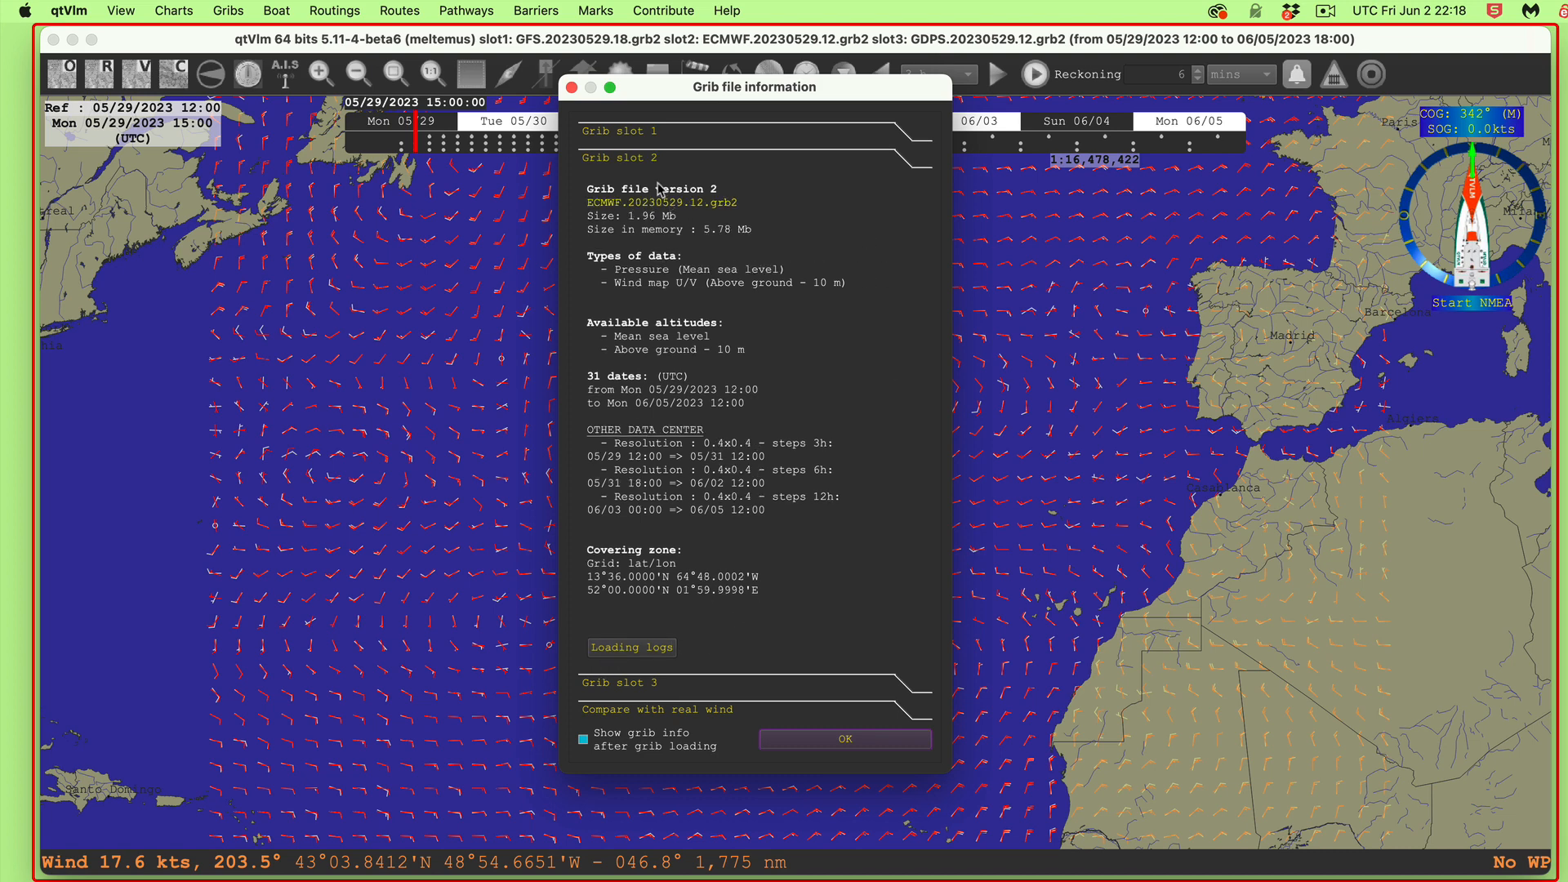
left_click(624, 137)
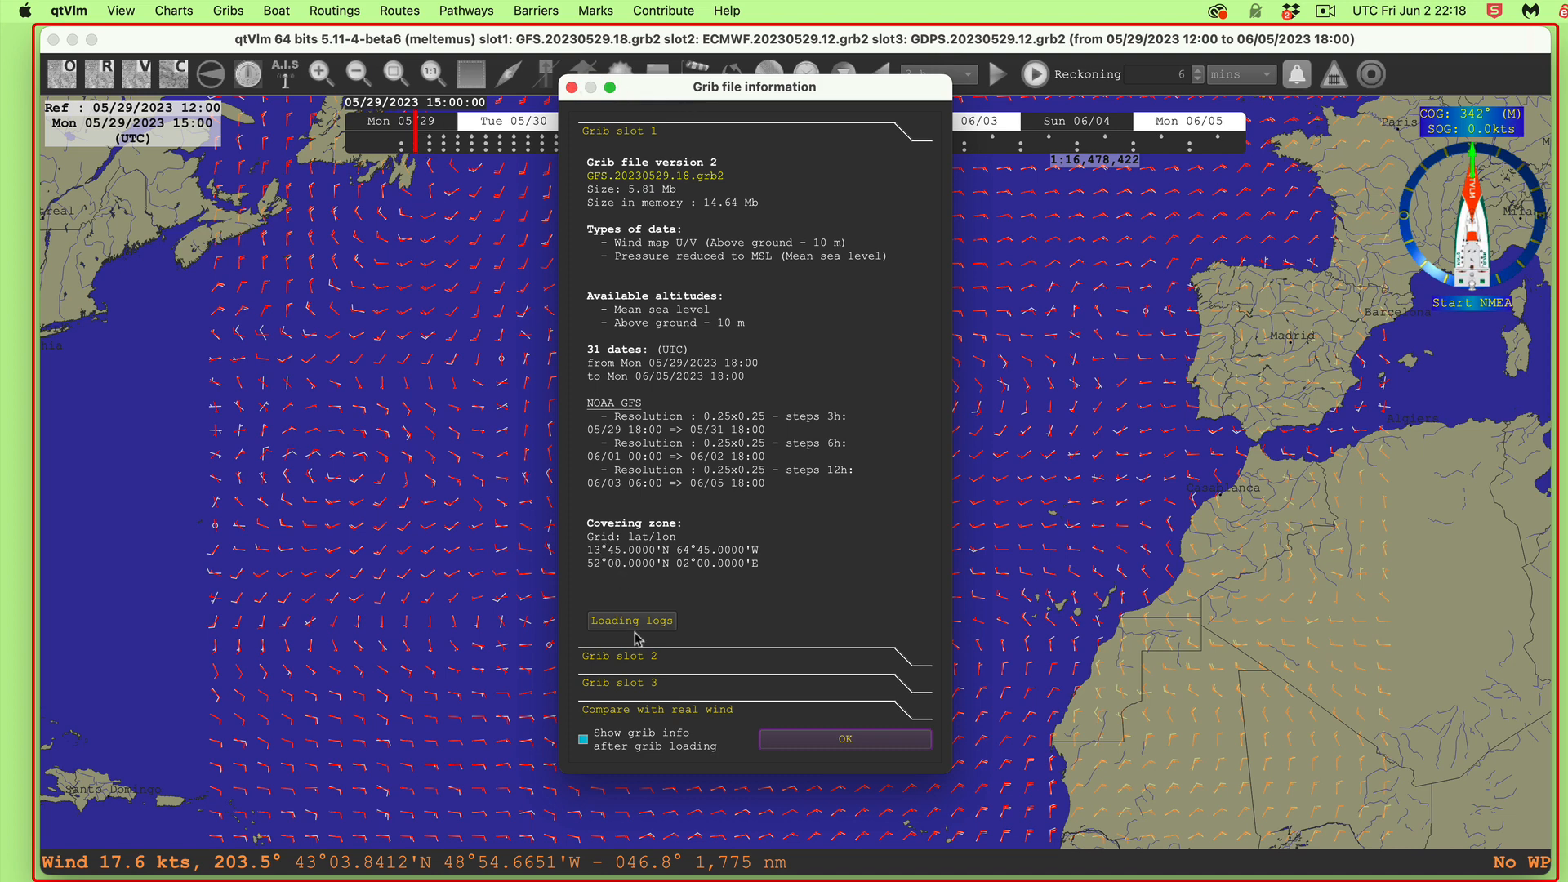
left_click(636, 659)
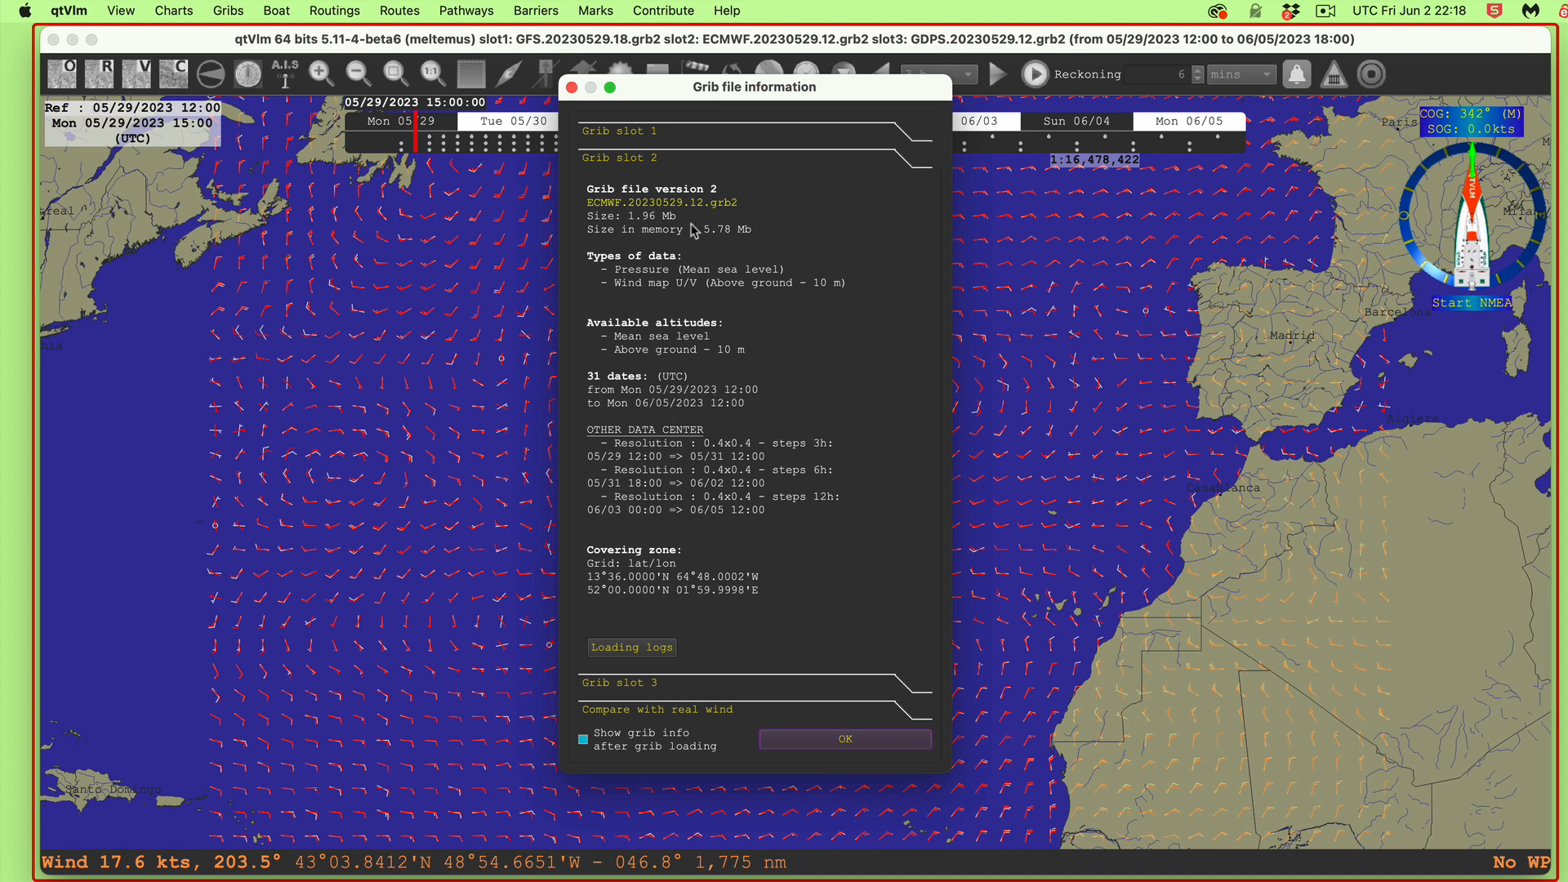
left_click(641, 686)
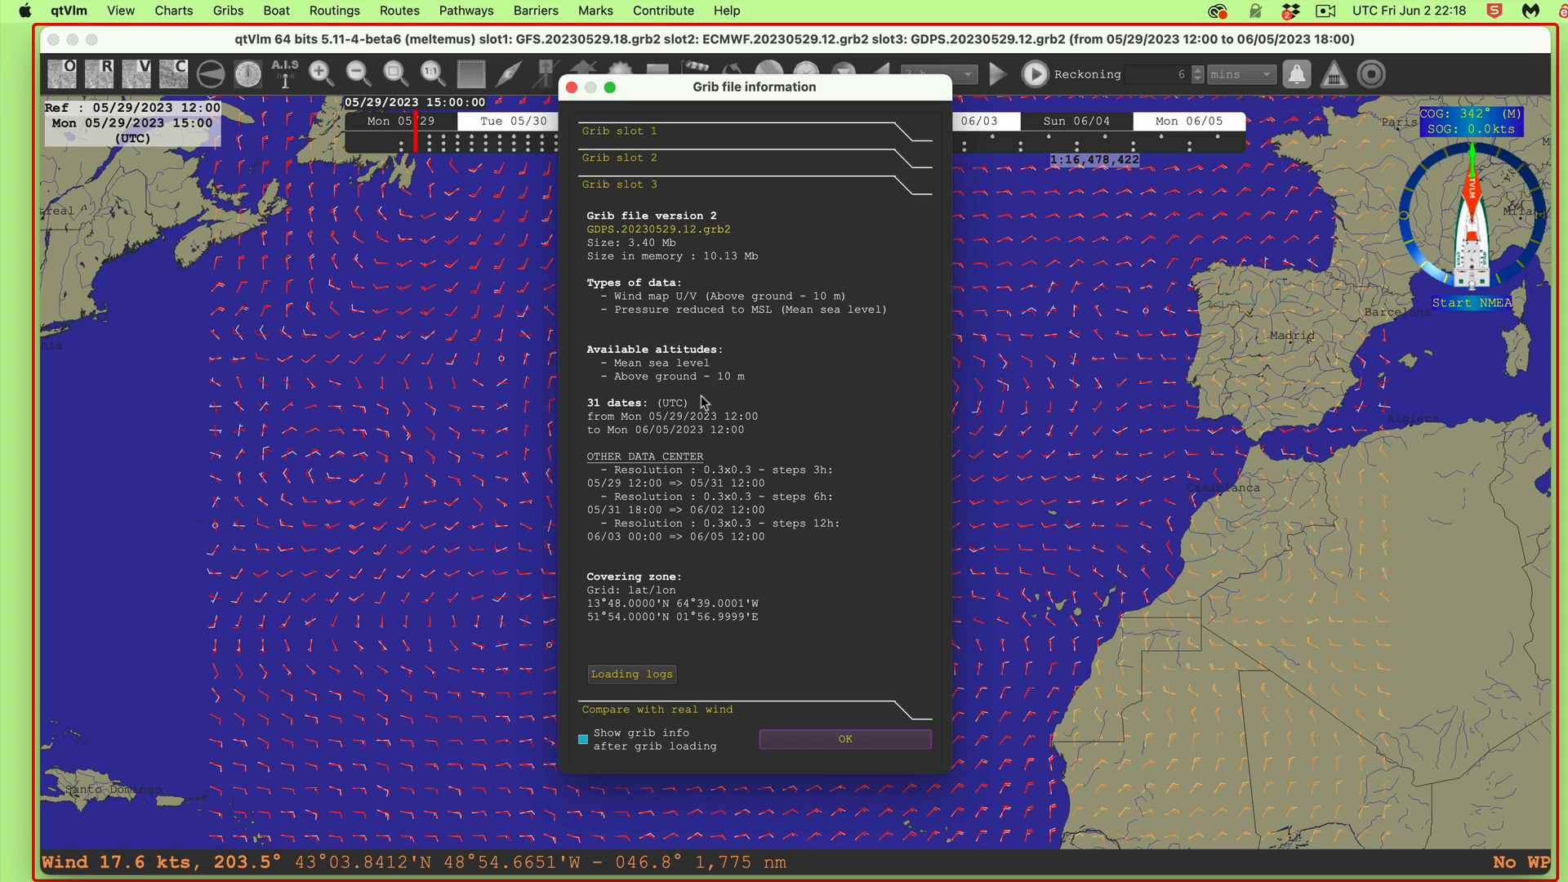
Step: Close the grib information and toggle the map's wind arrows off and back on
left_click(571, 86)
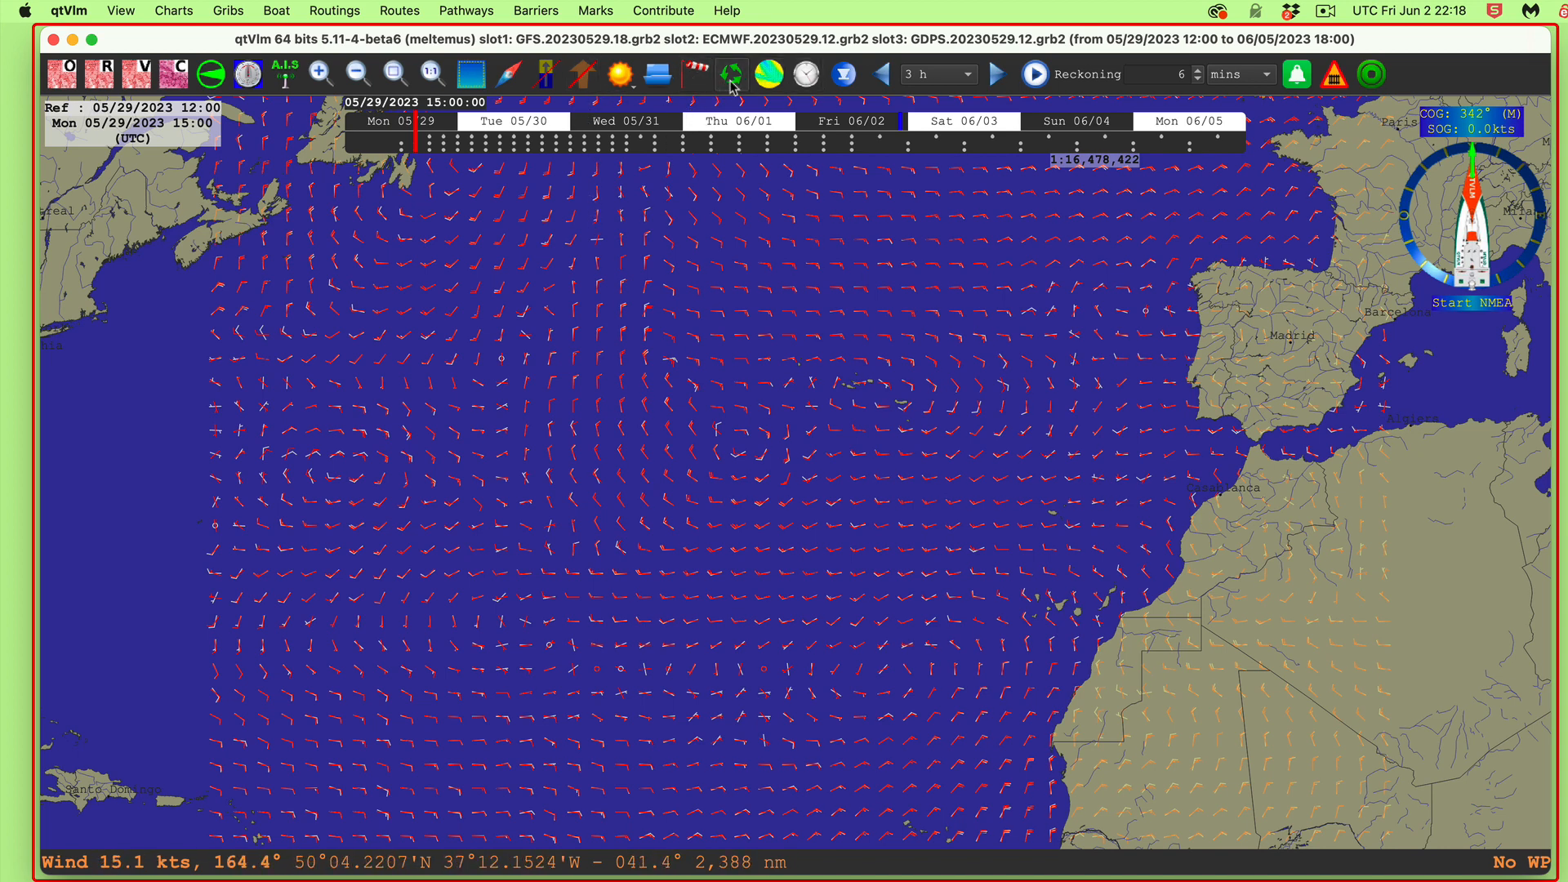
left_click(727, 75)
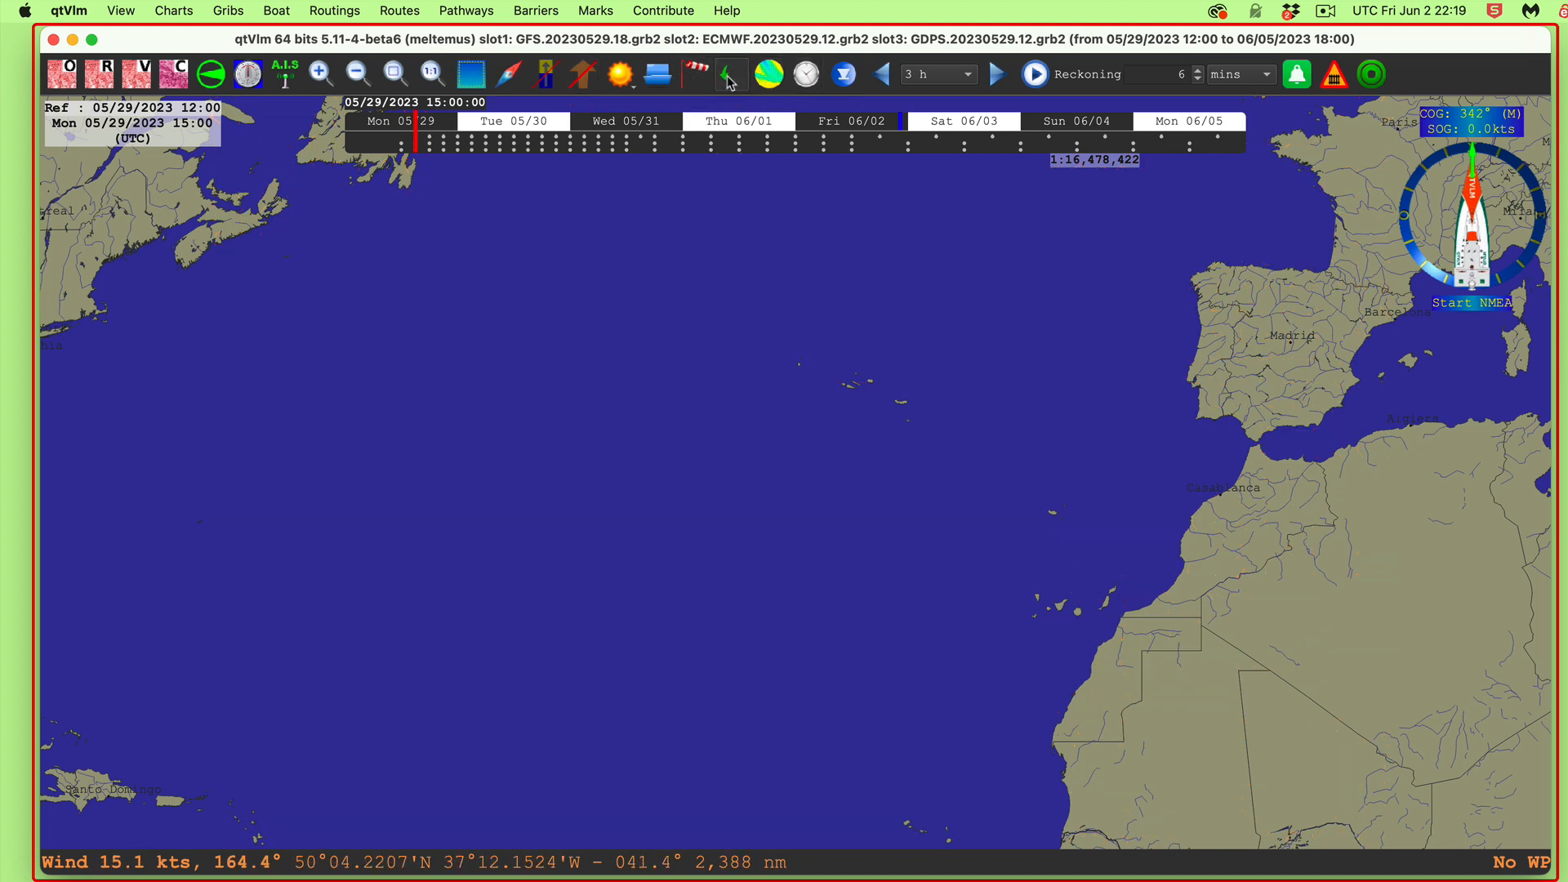
left_click(726, 80)
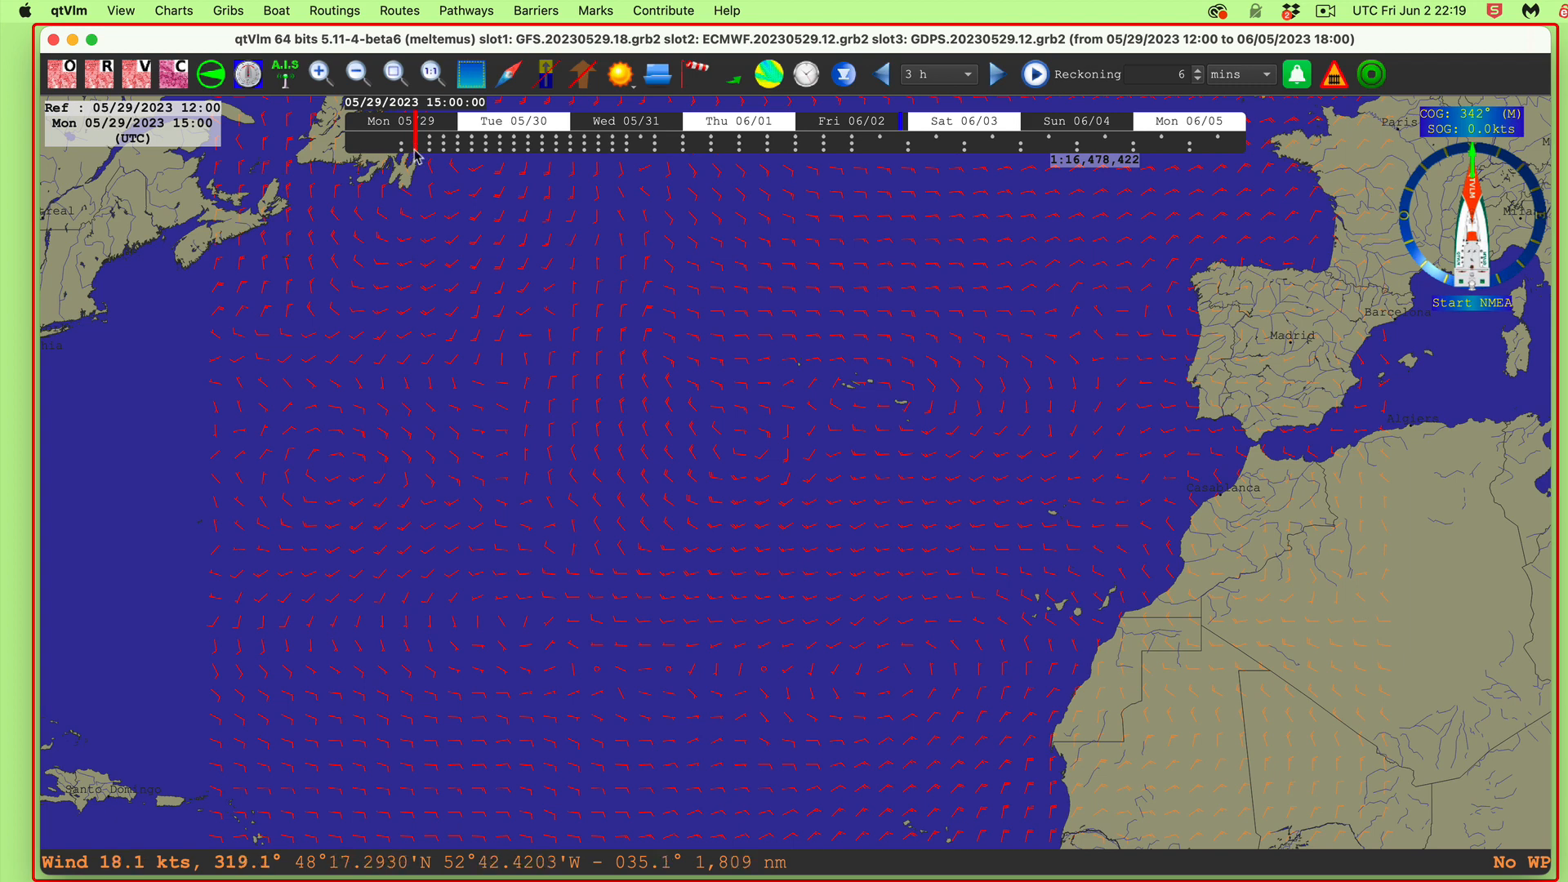
Step: Cycle the wind arrows through the grib slots back to all slots, then open and close Grib configuration
left_click(735, 85)
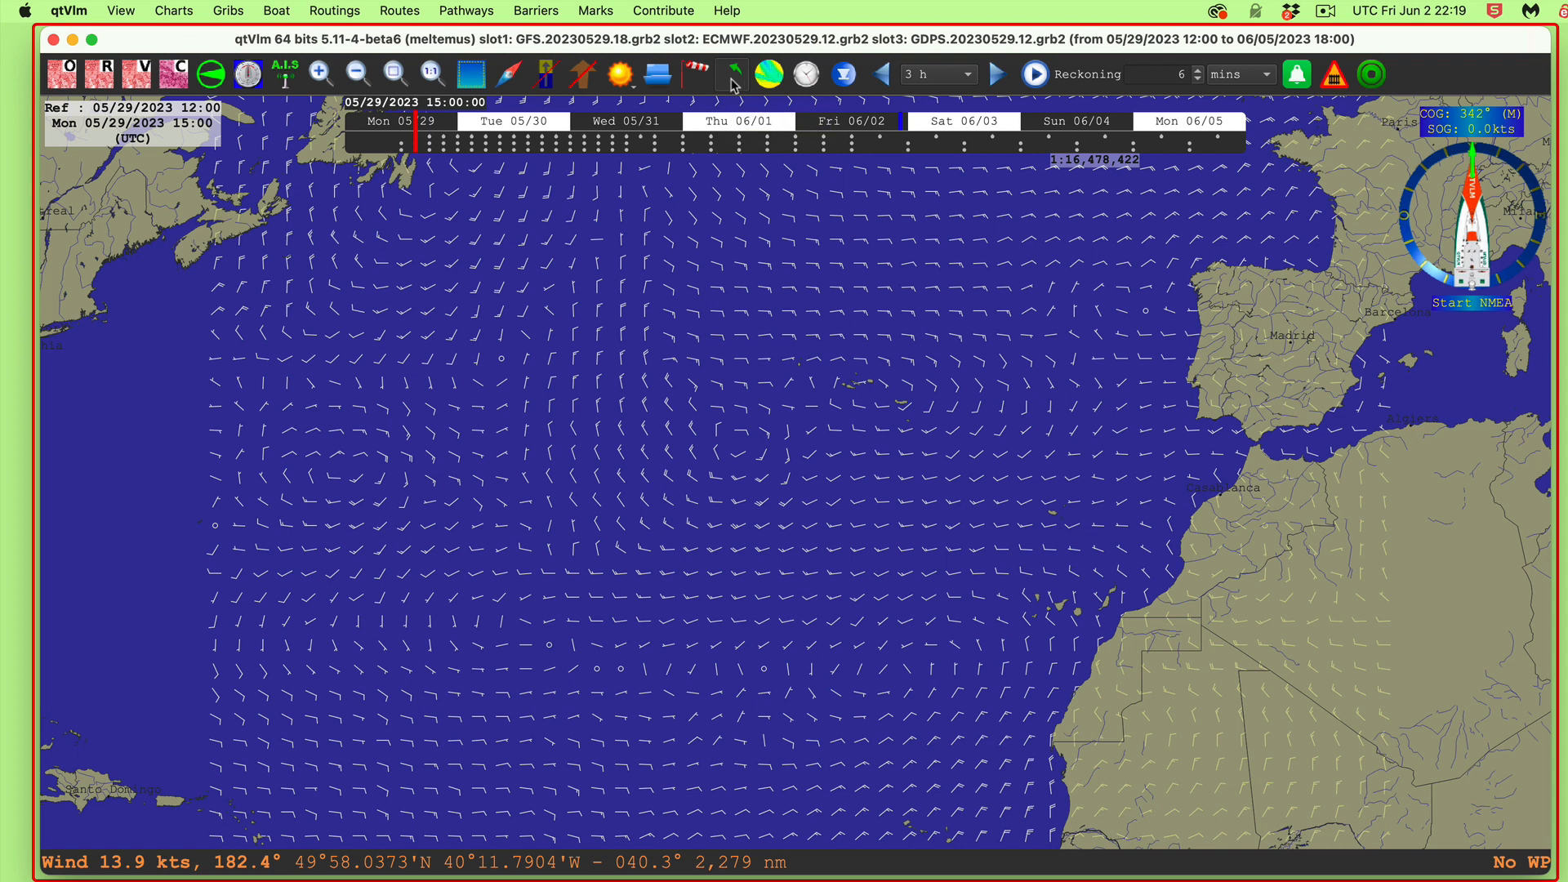
left_click(735, 85)
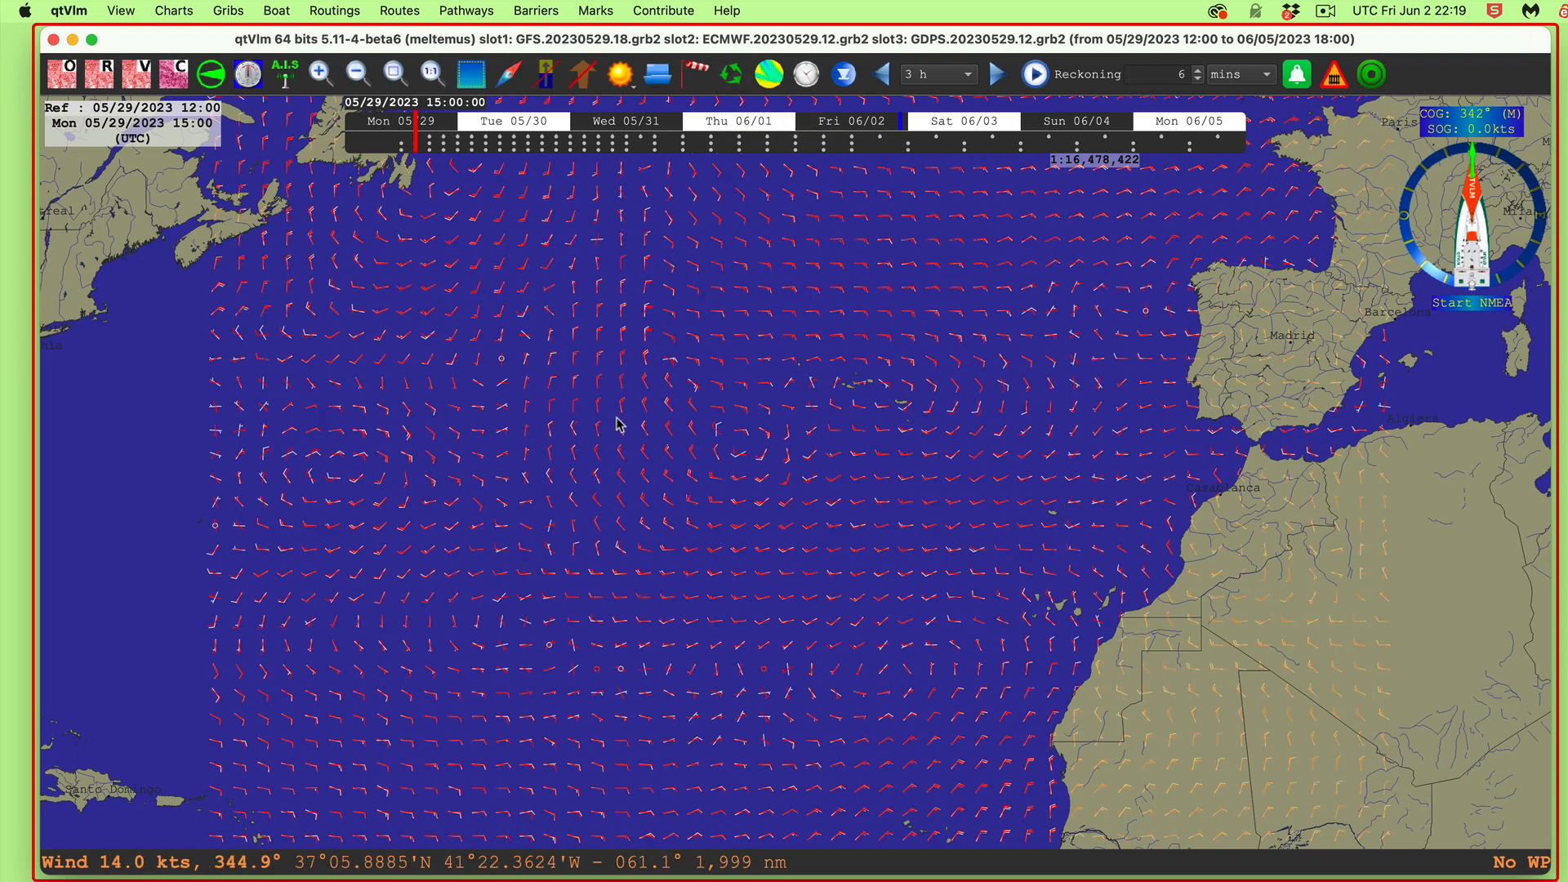
left_click(698, 71)
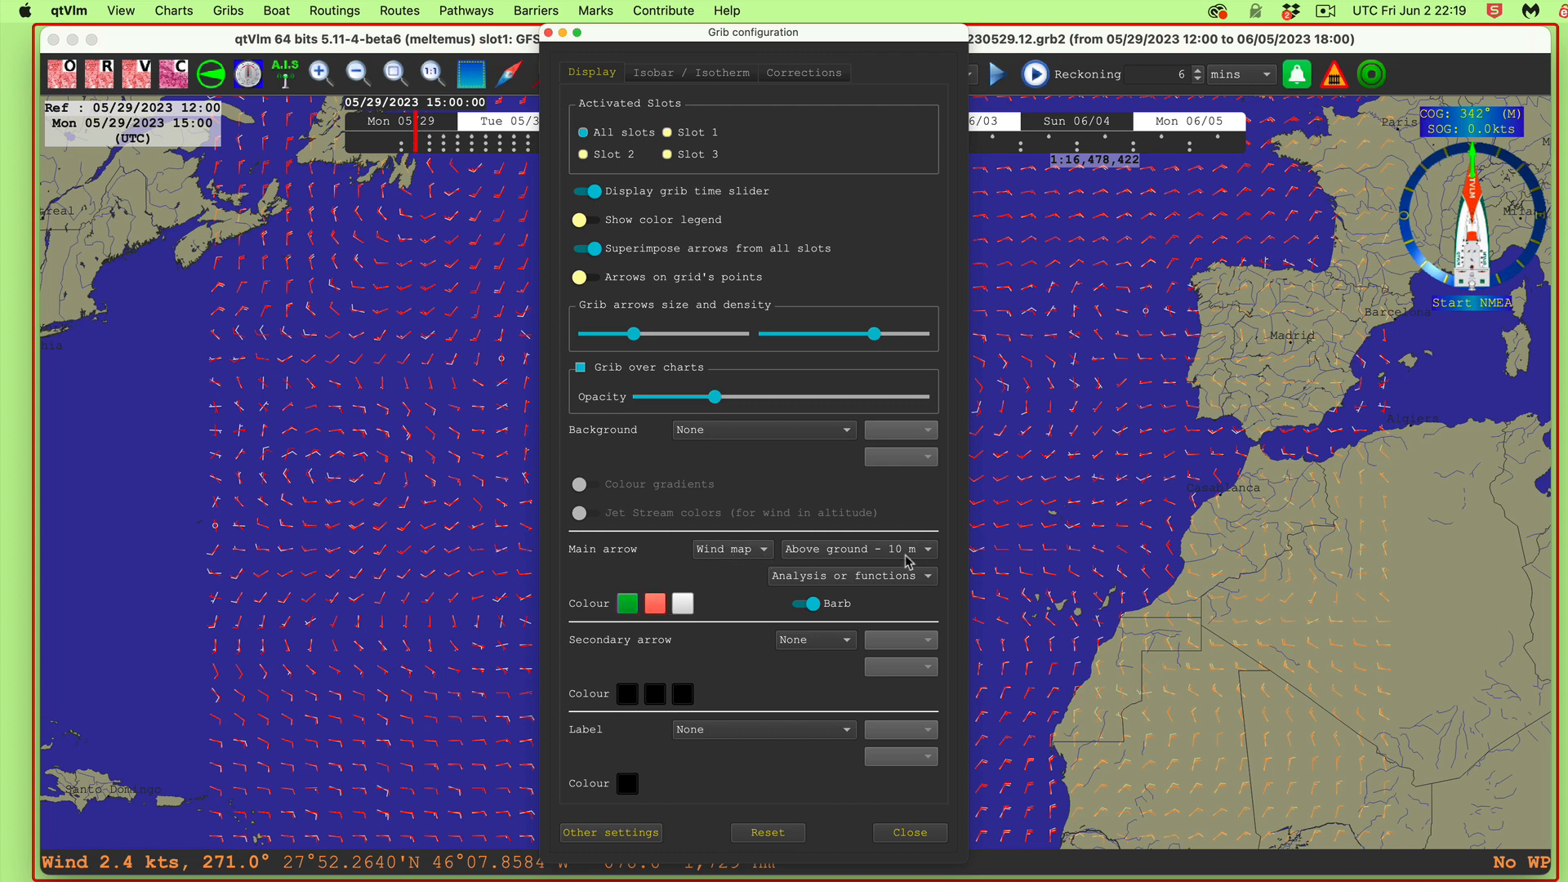
left_click(548, 33)
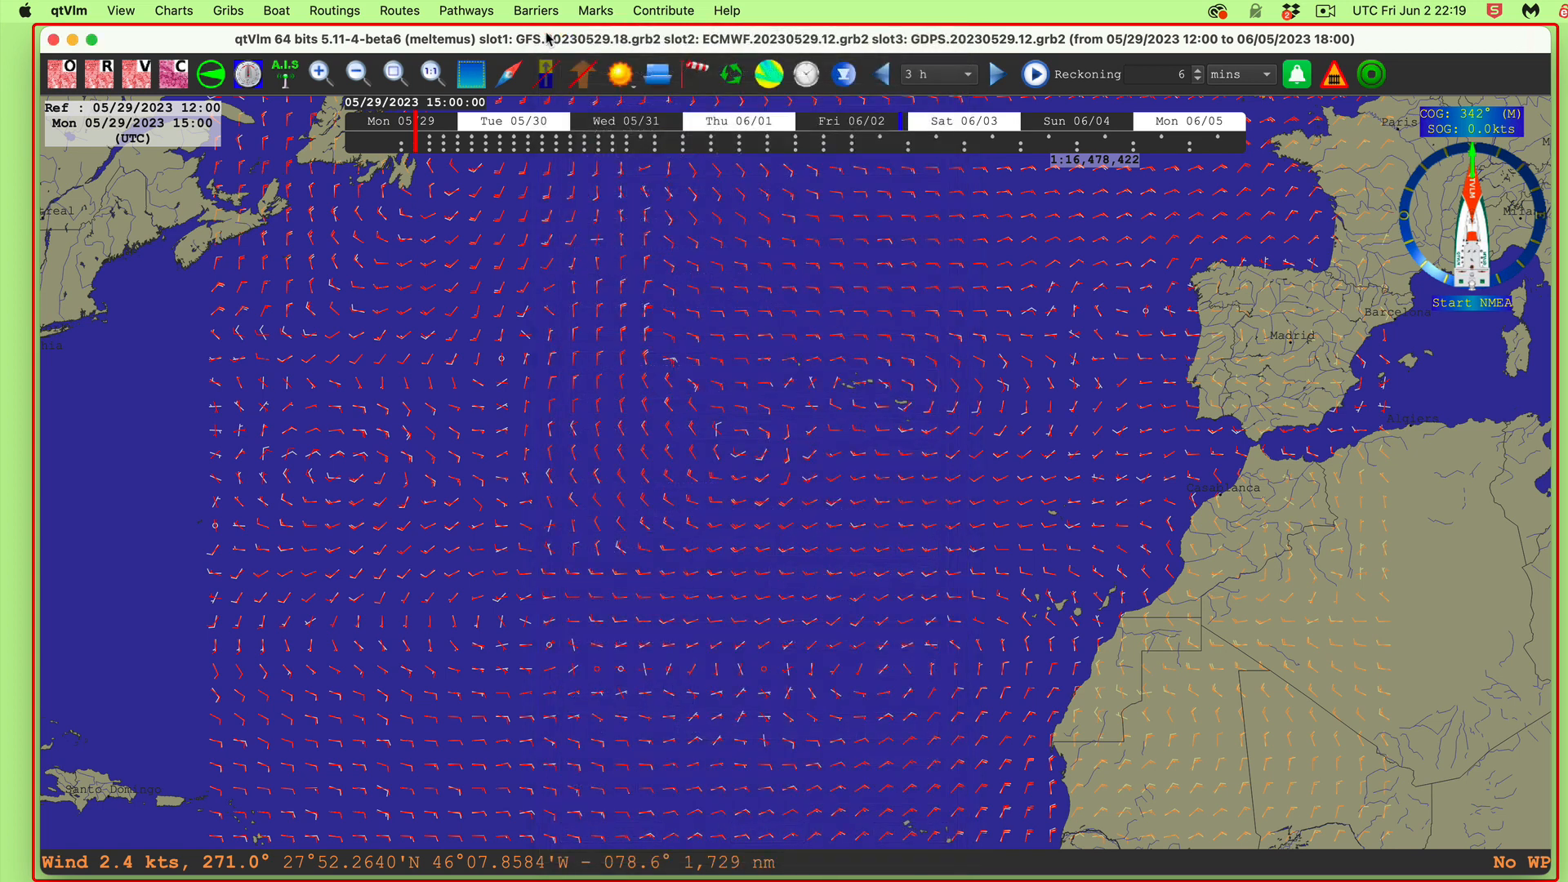
right_click(634, 392)
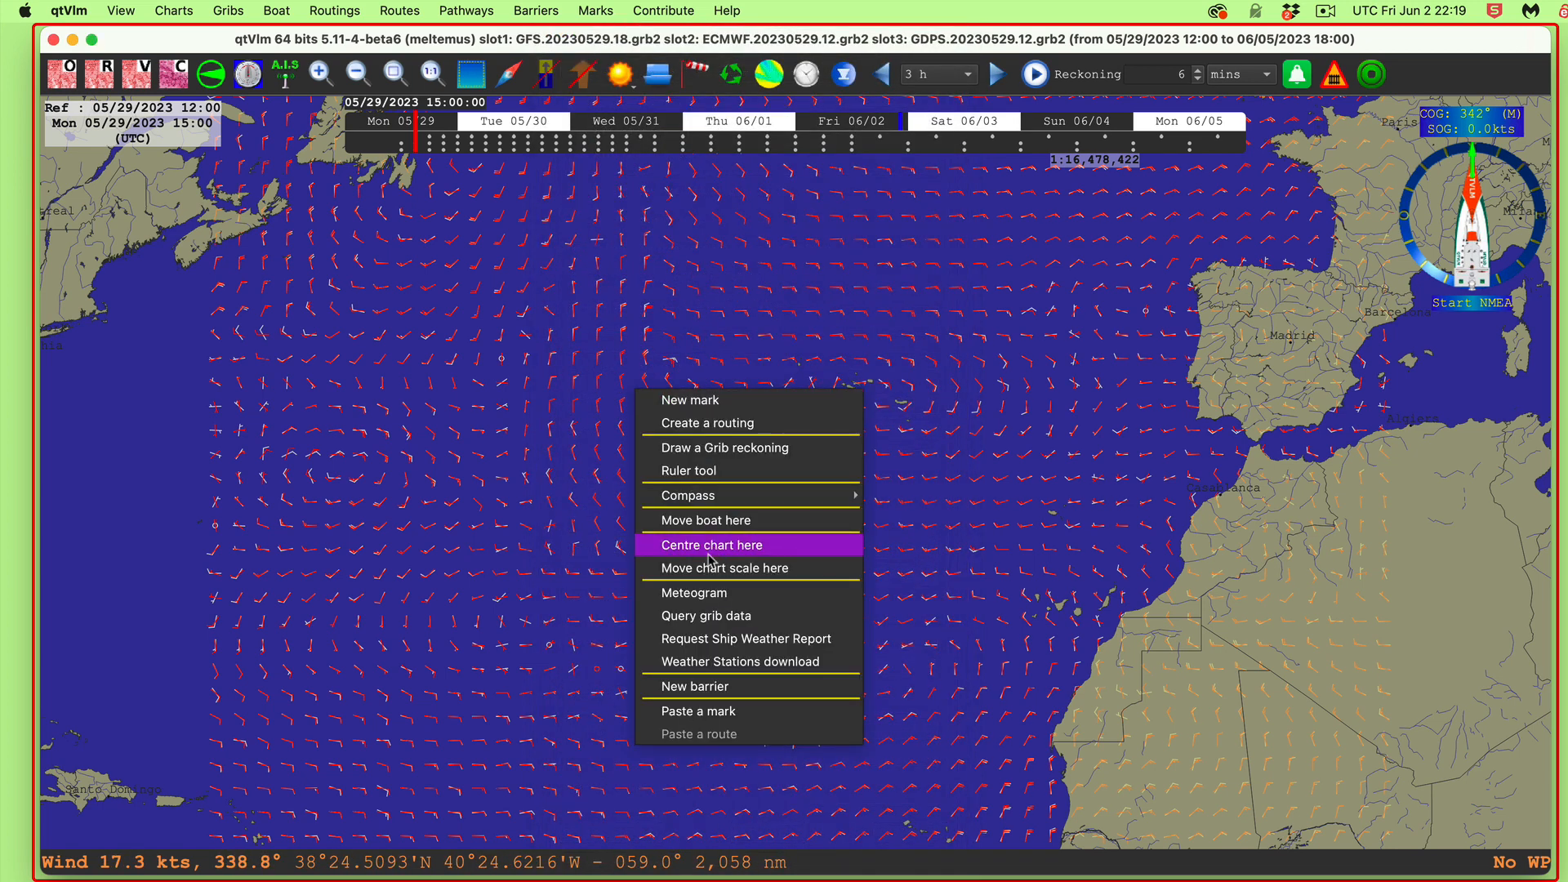
left_click(700, 595)
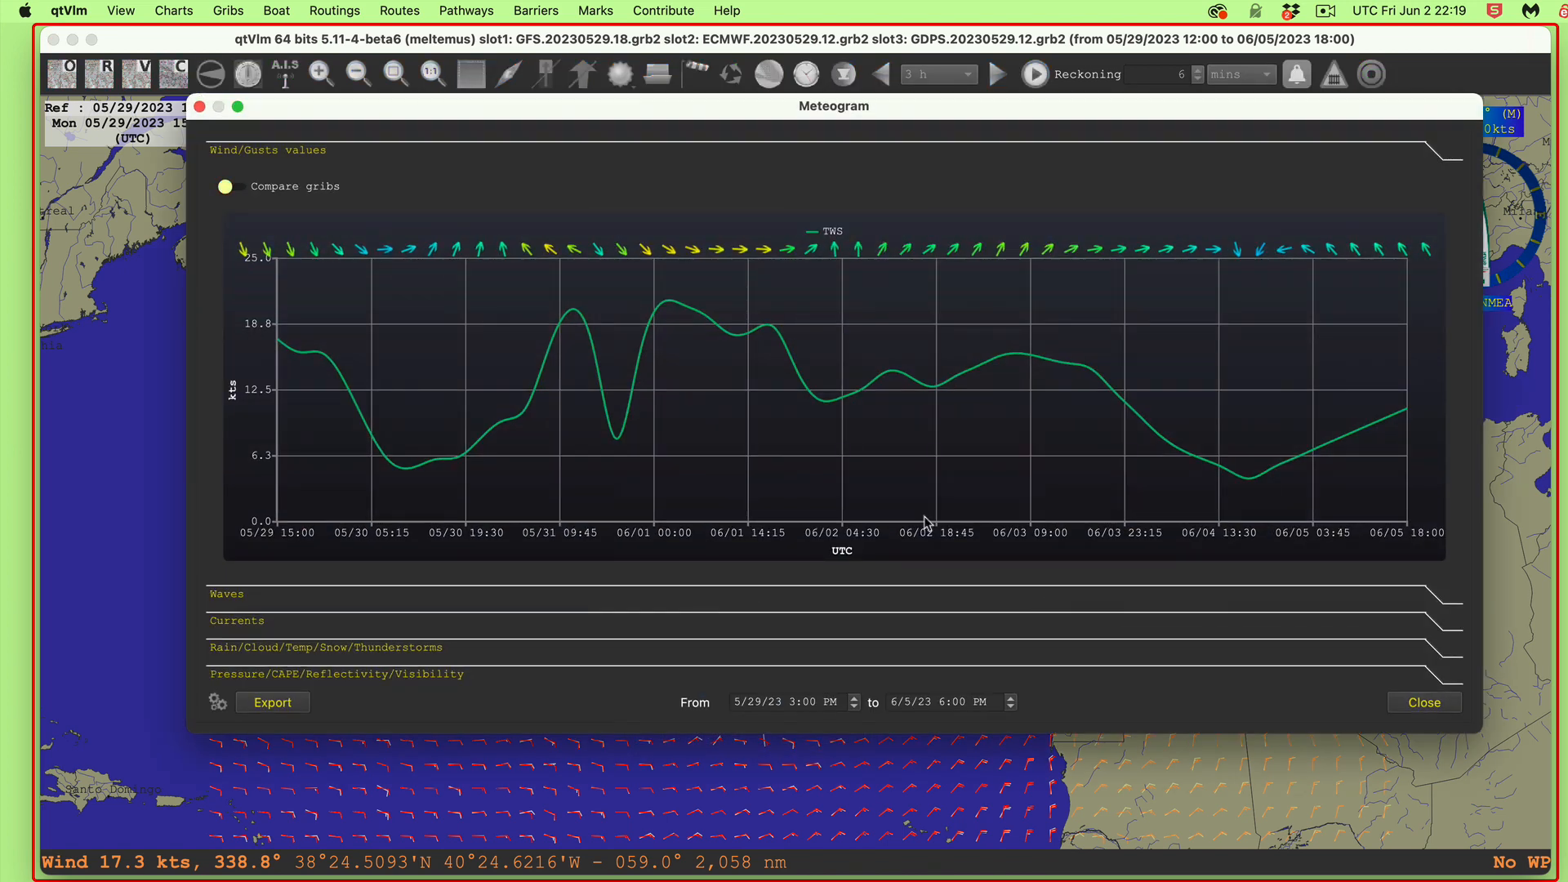
left_click(282, 187)
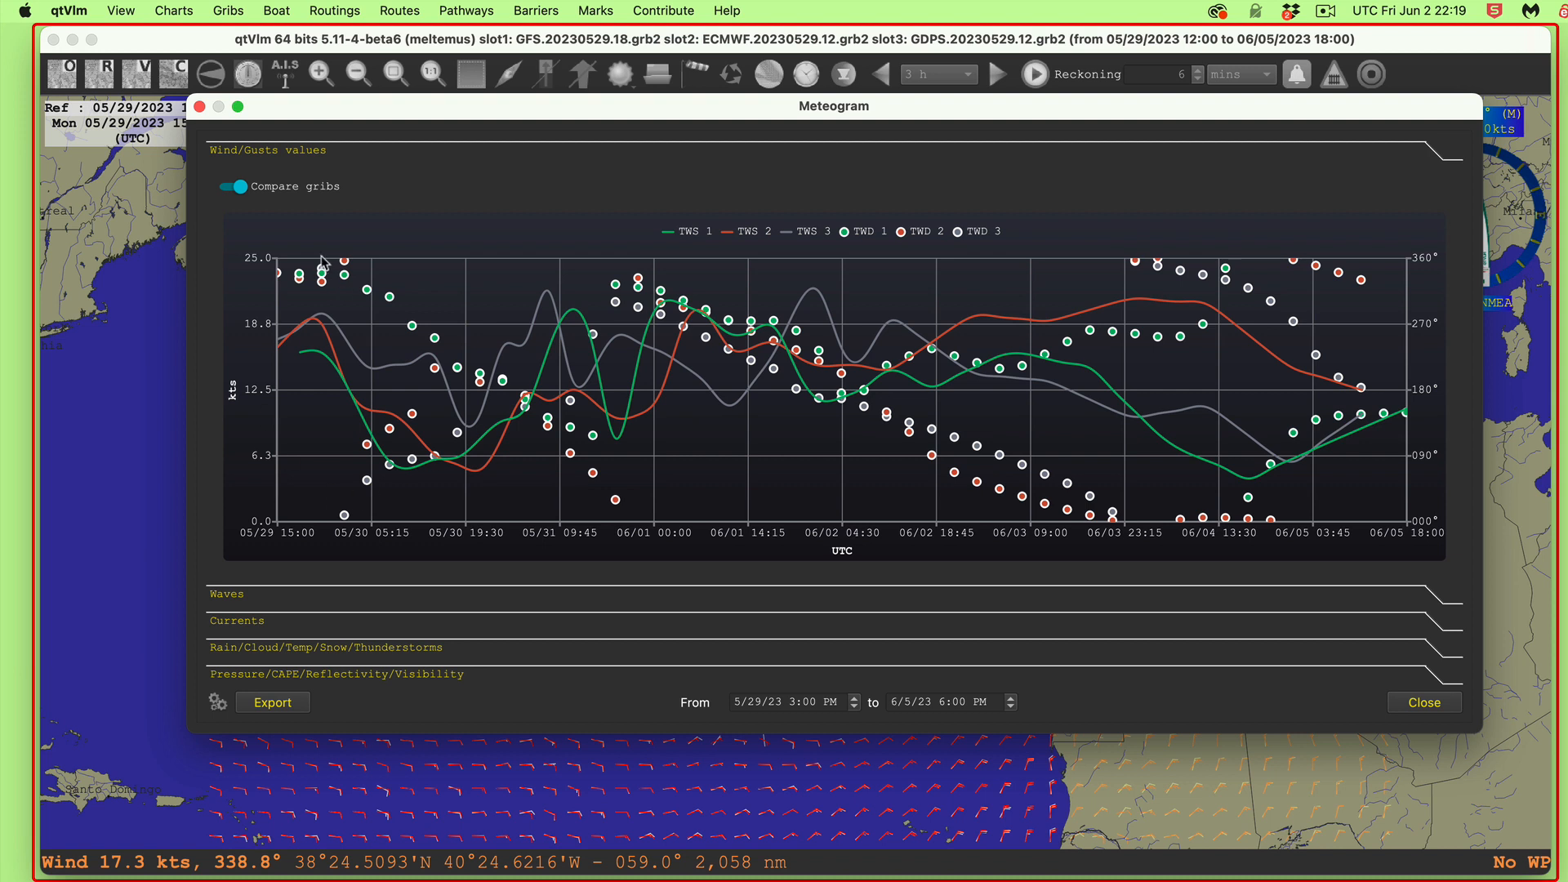
left_click(260, 192)
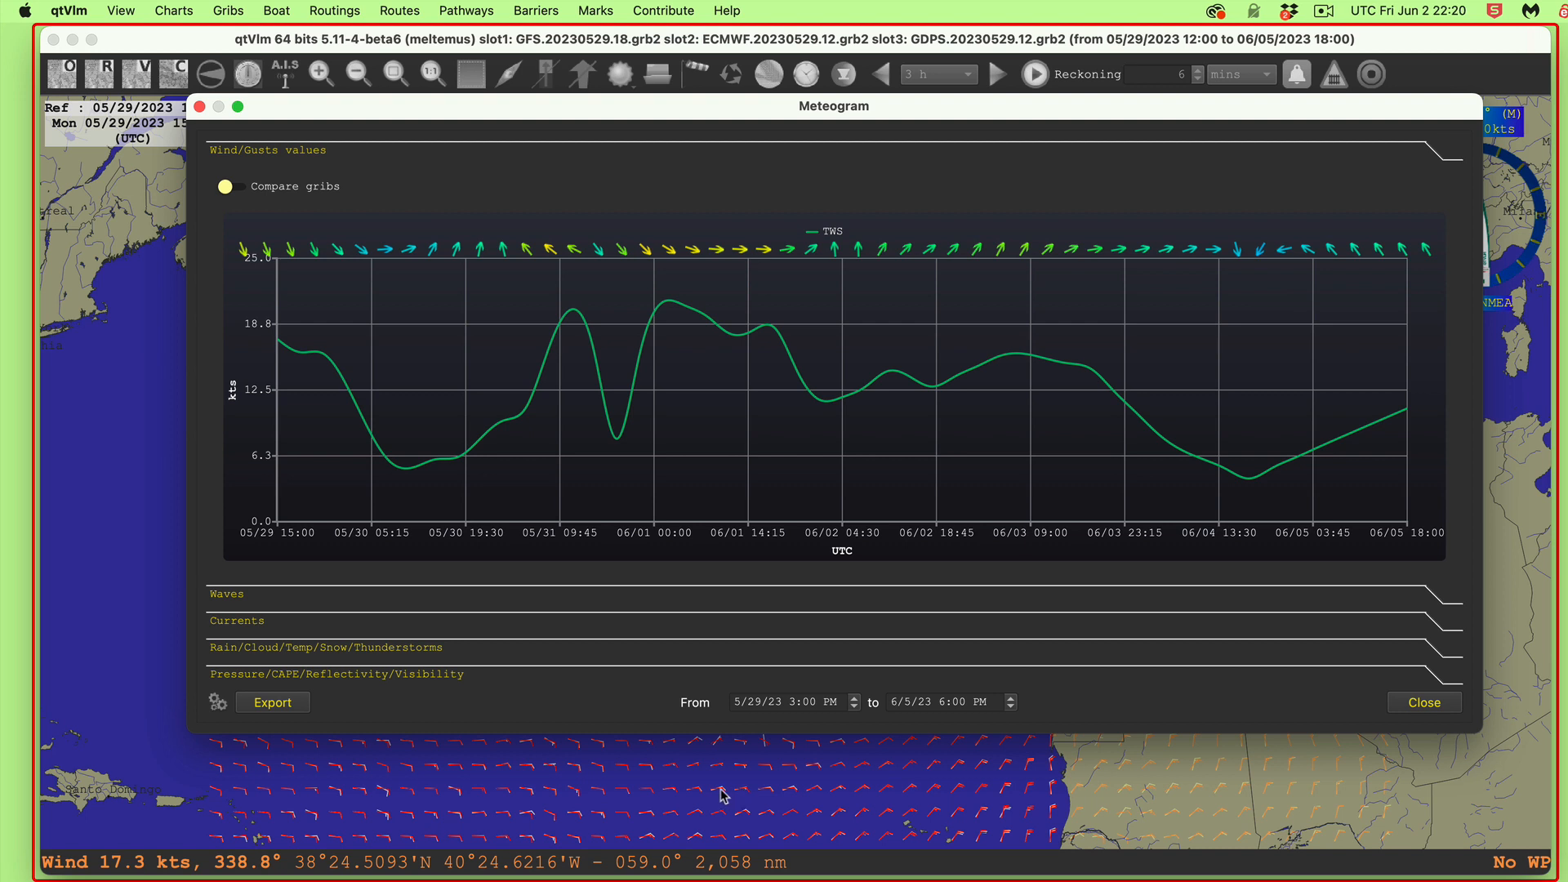
left_click(270, 193)
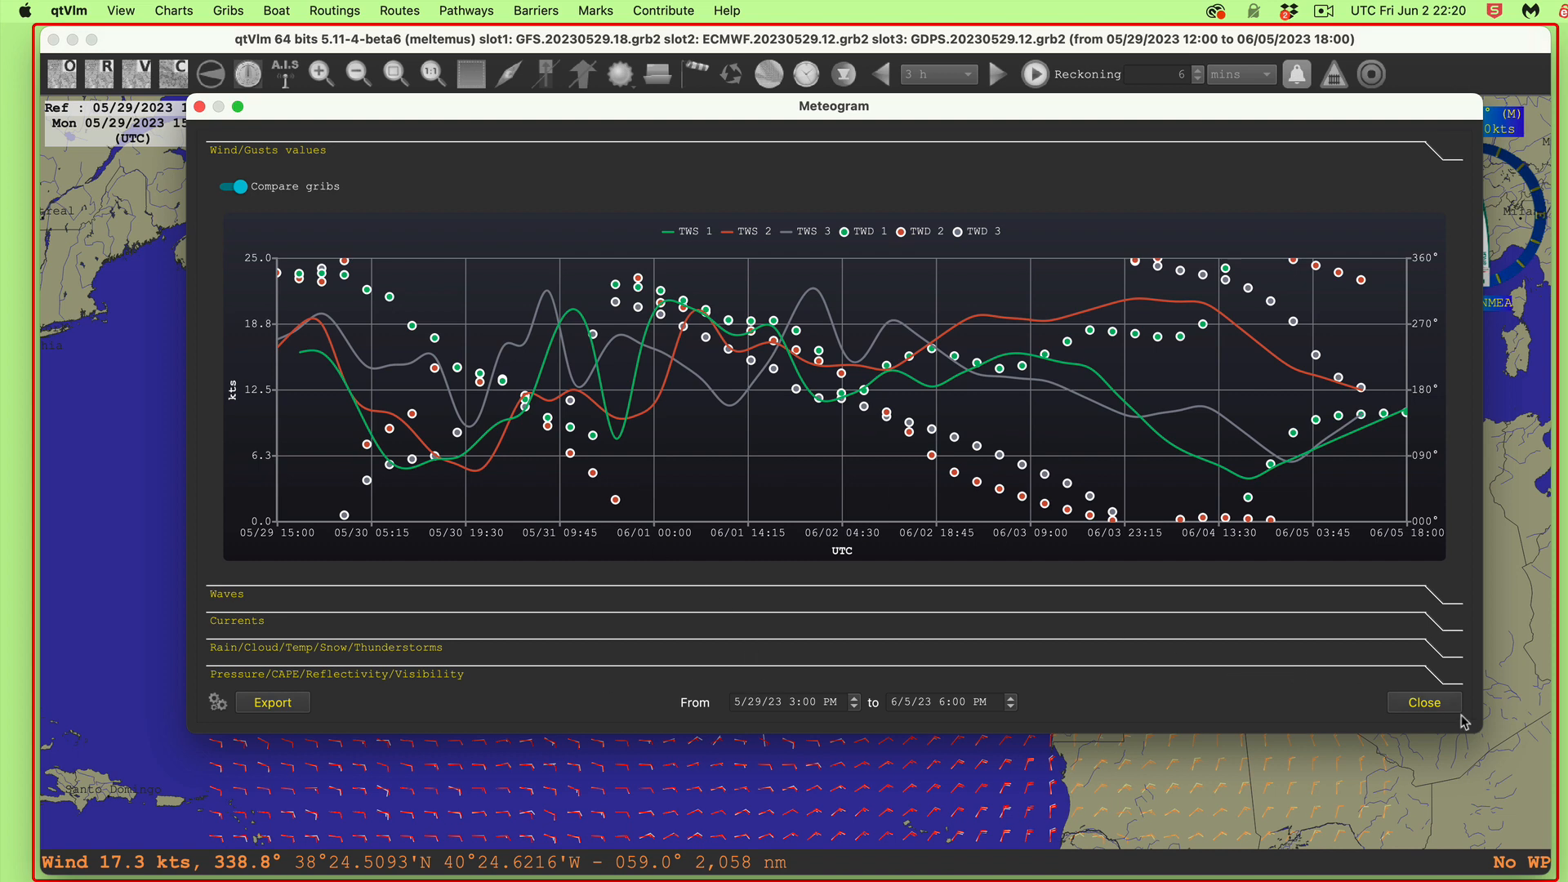
left_click(1426, 706)
left_click(1426, 705)
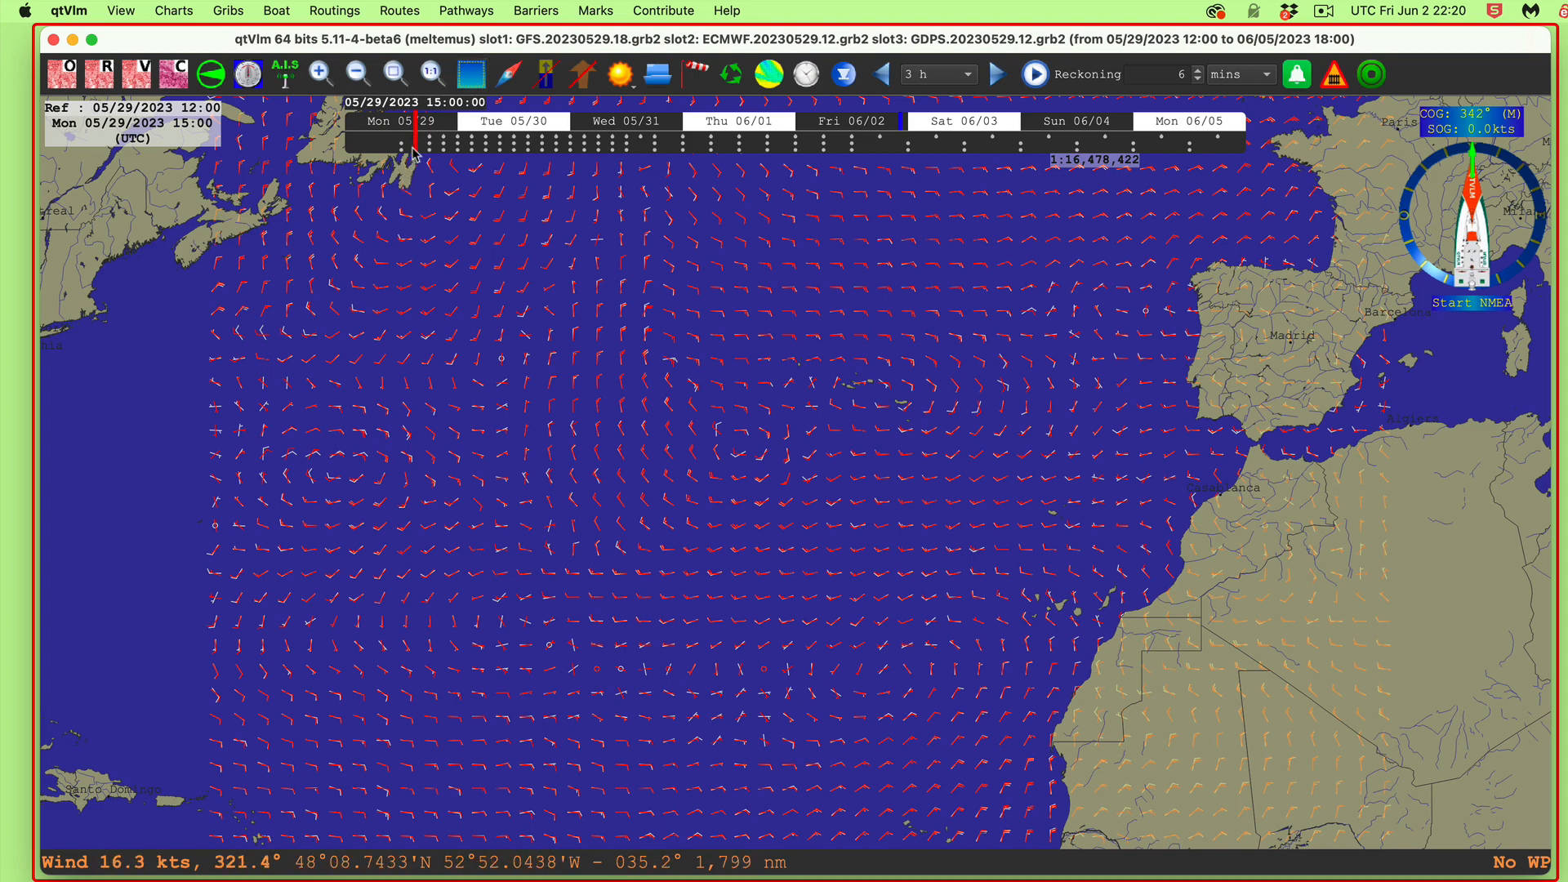
Step: Step the forecast 3 h to Mon 05/29 18:00 and open Grib configuration
scroll(733, 409, "up", 2)
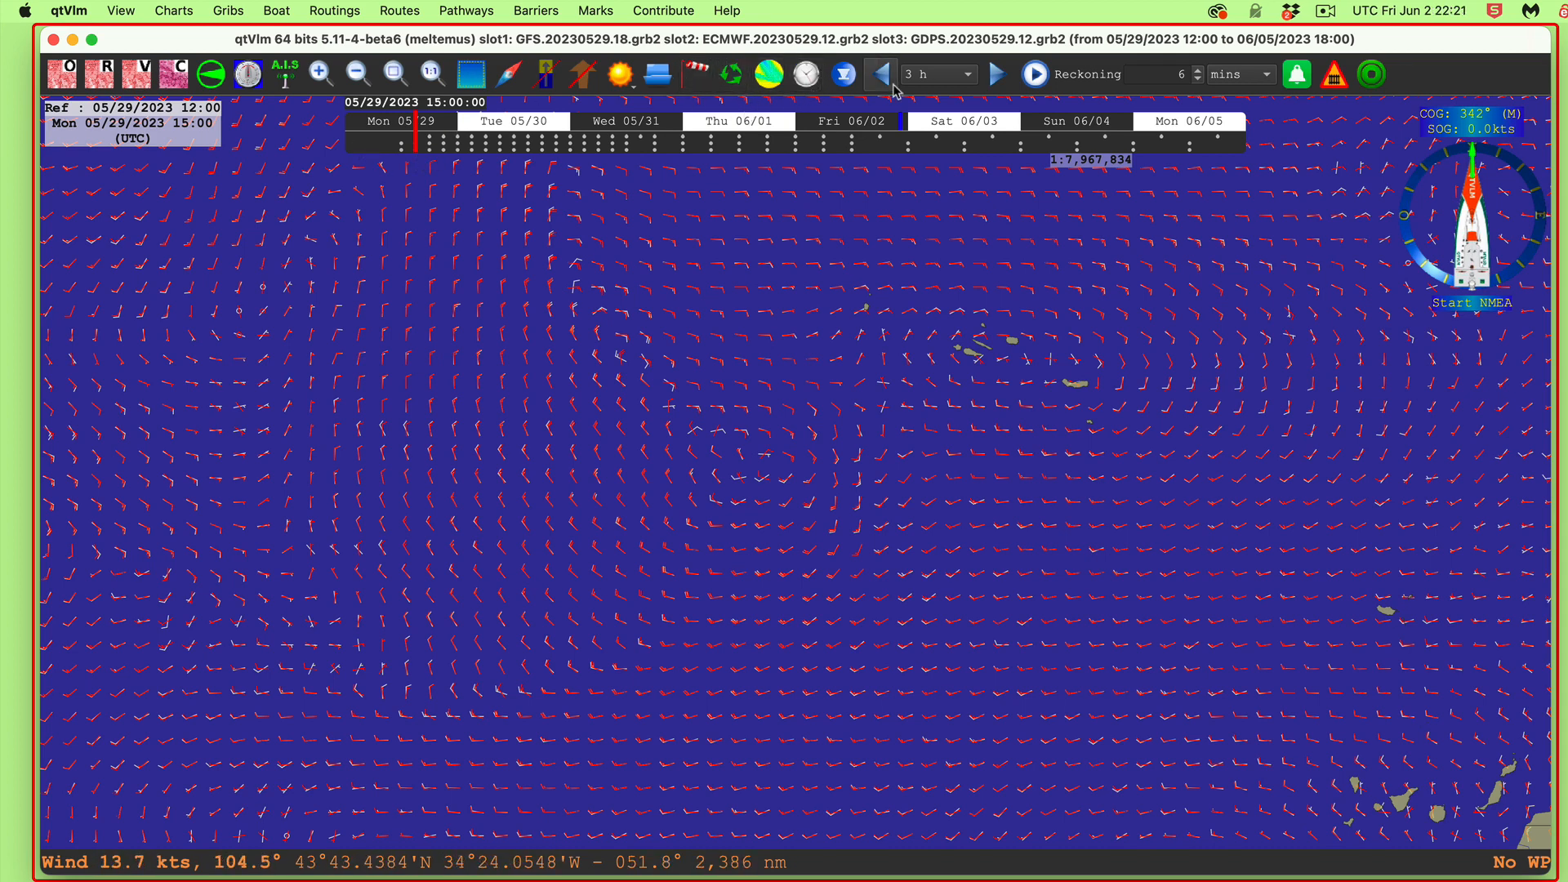
left_click(996, 78)
scroll(962, 341, "up", 3)
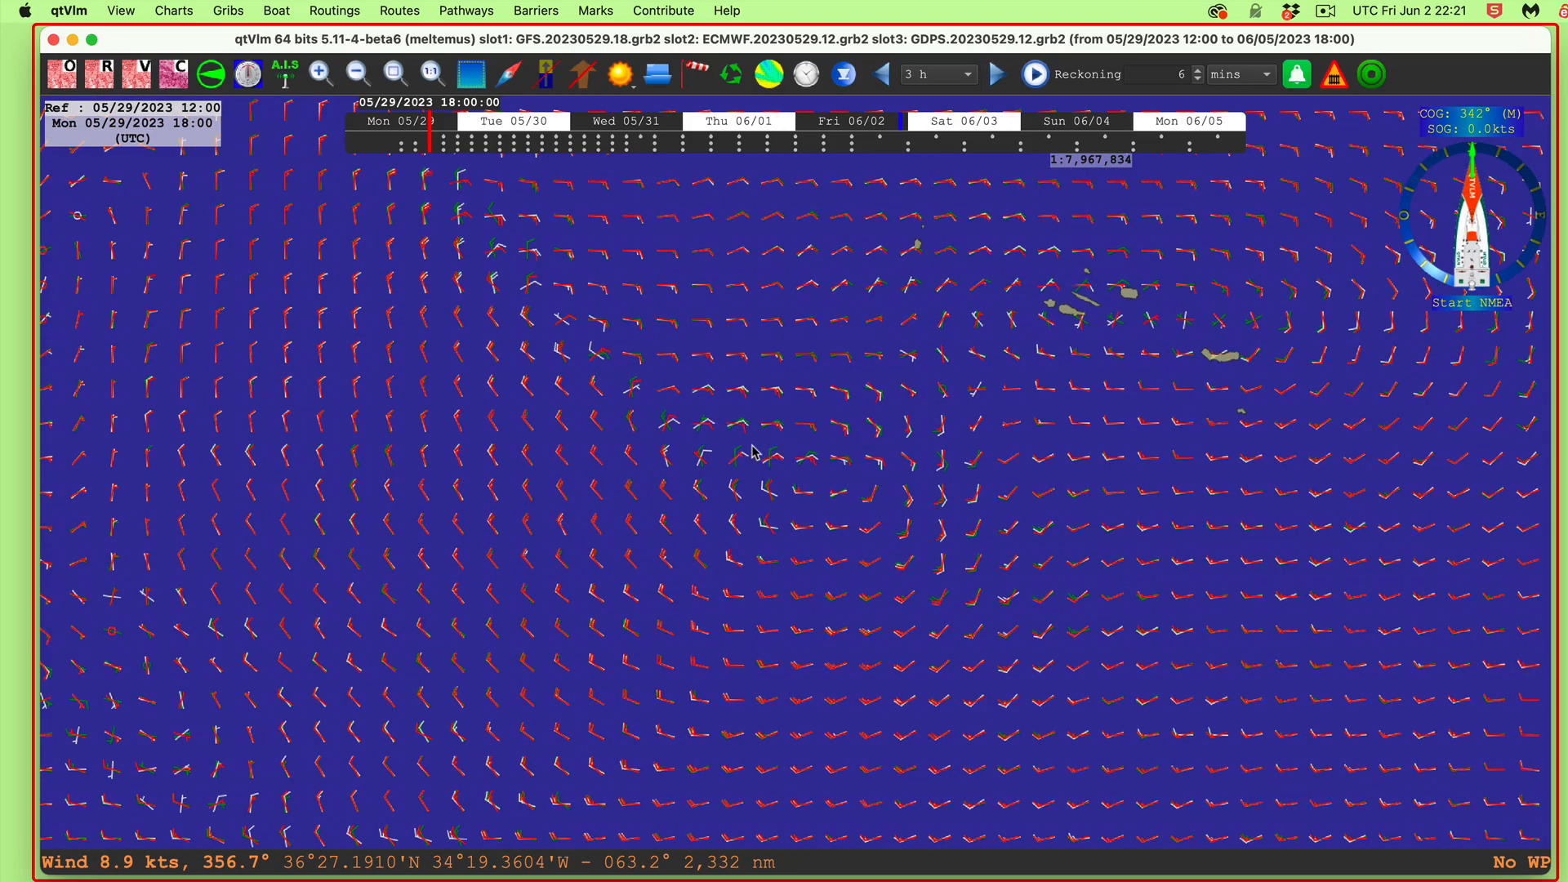
scroll(972, 335, "up", 5)
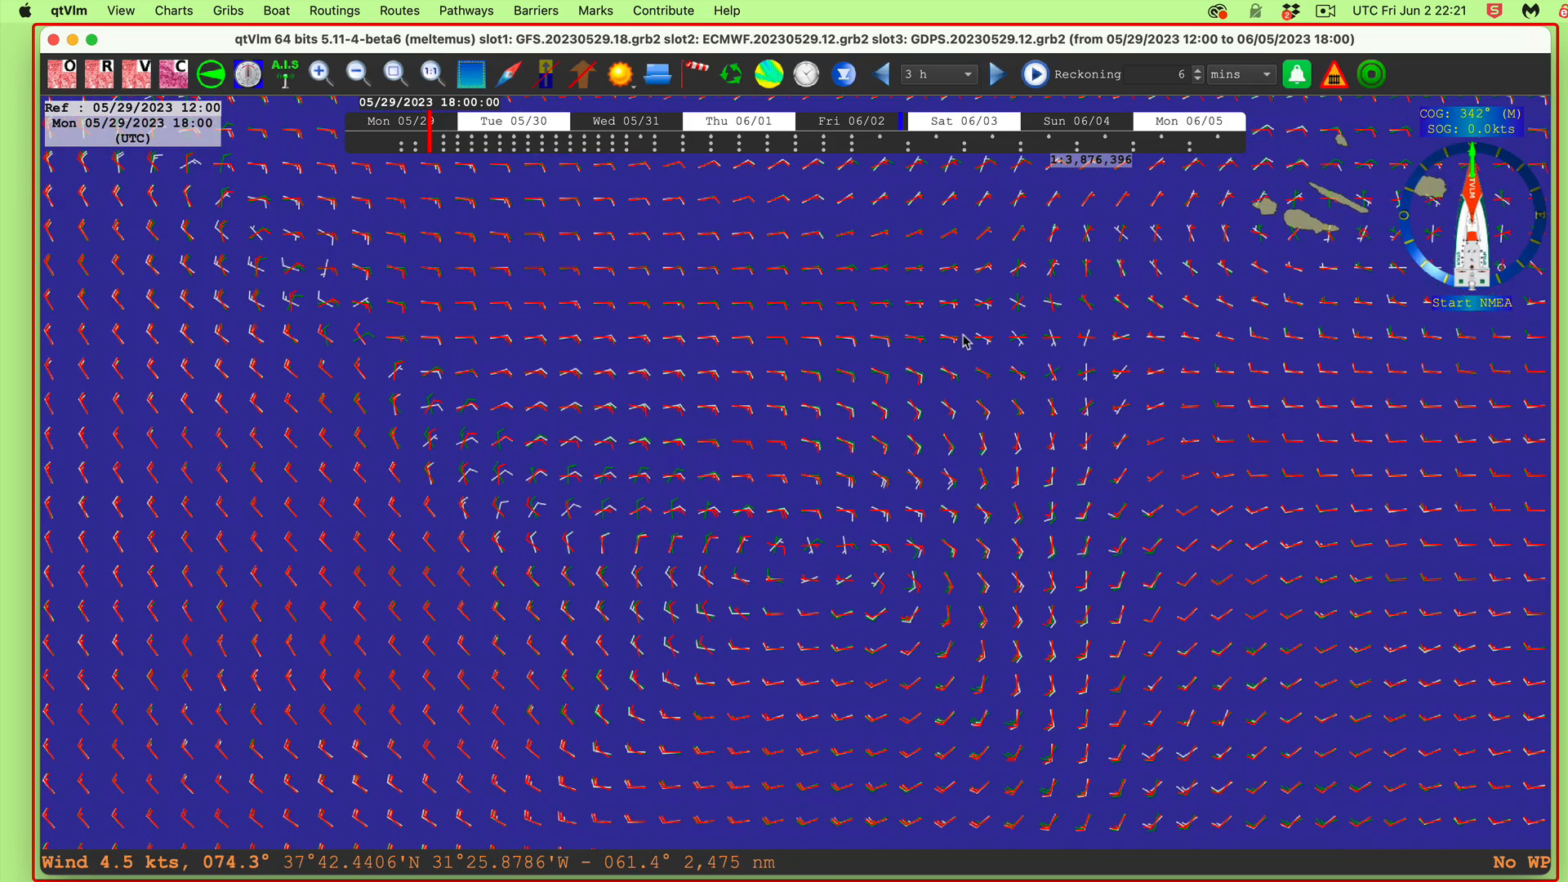
scroll(842, 465, "down", 3)
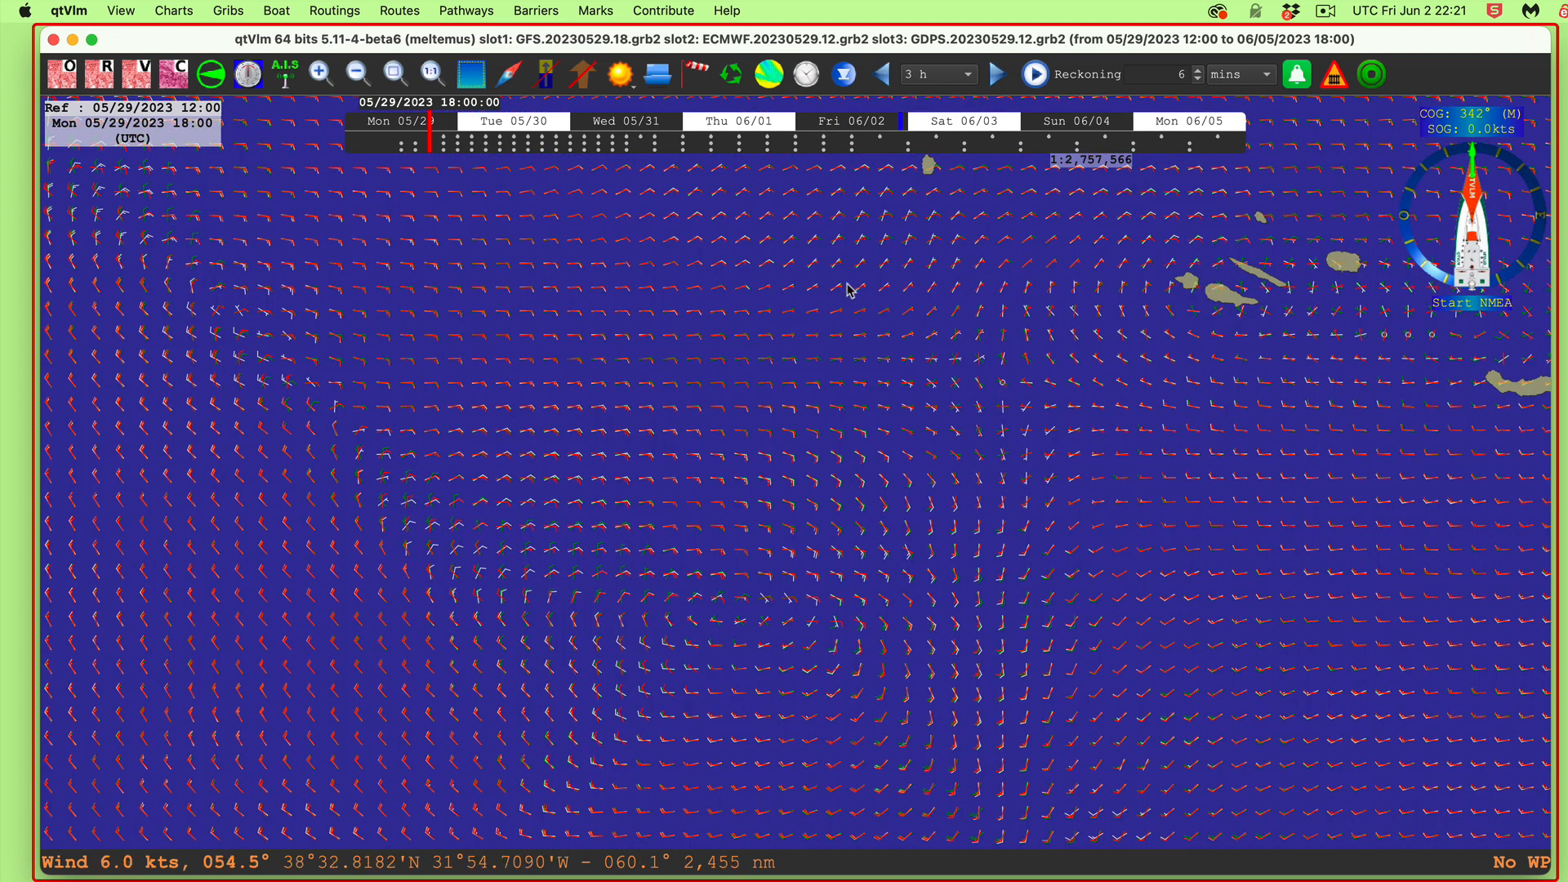
left_click(699, 74)
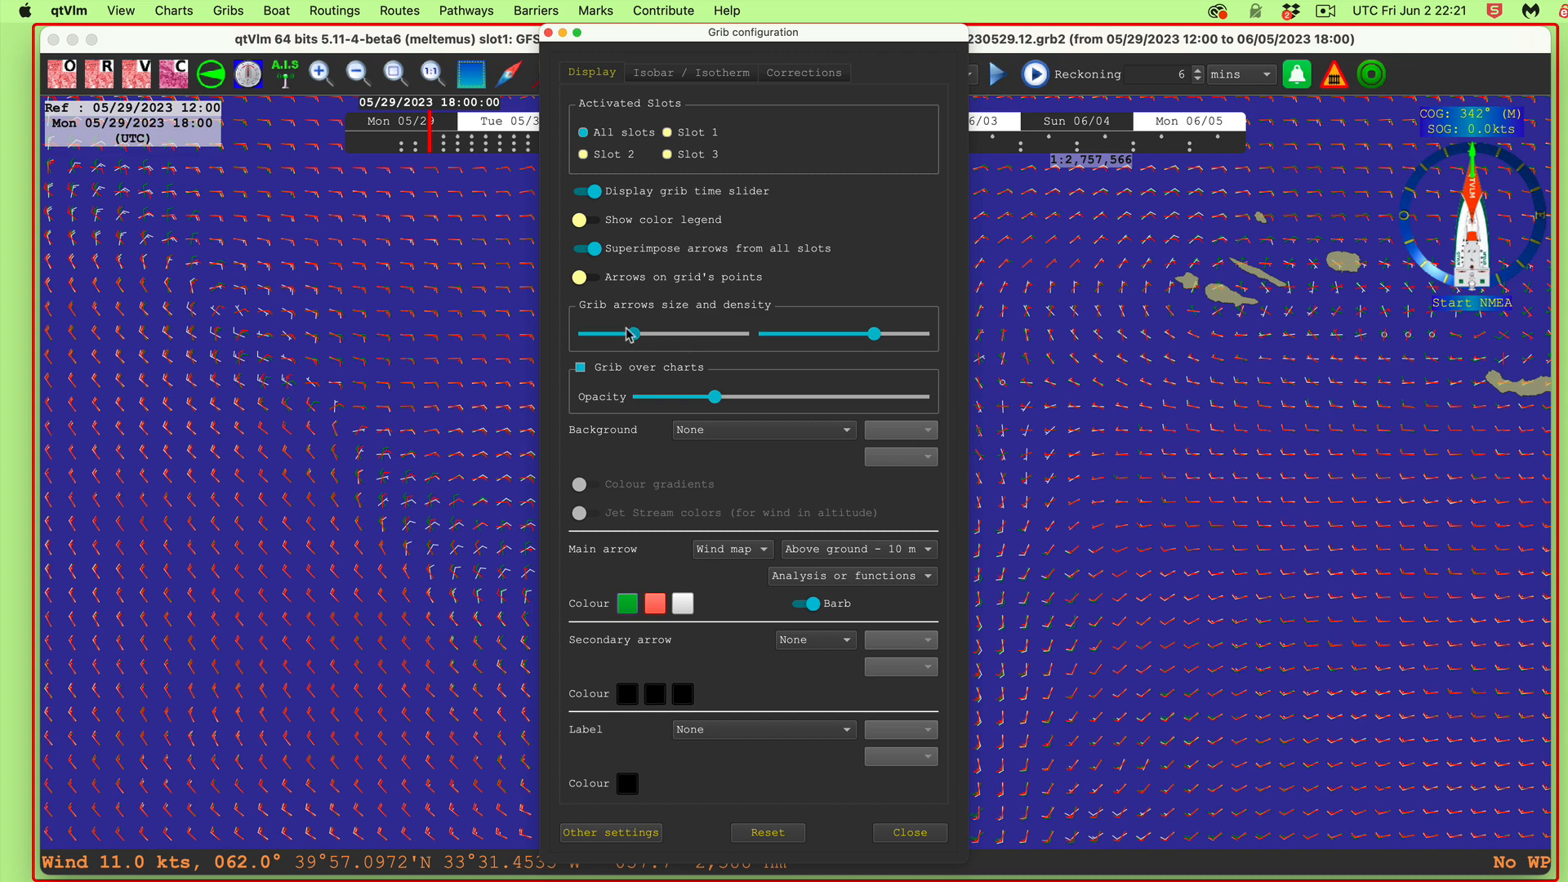
Step: Enlarge the wind arrows with the arrow size slider, leave grid-point arrows off, and close the settings
left_click_drag(634, 333, 704, 343)
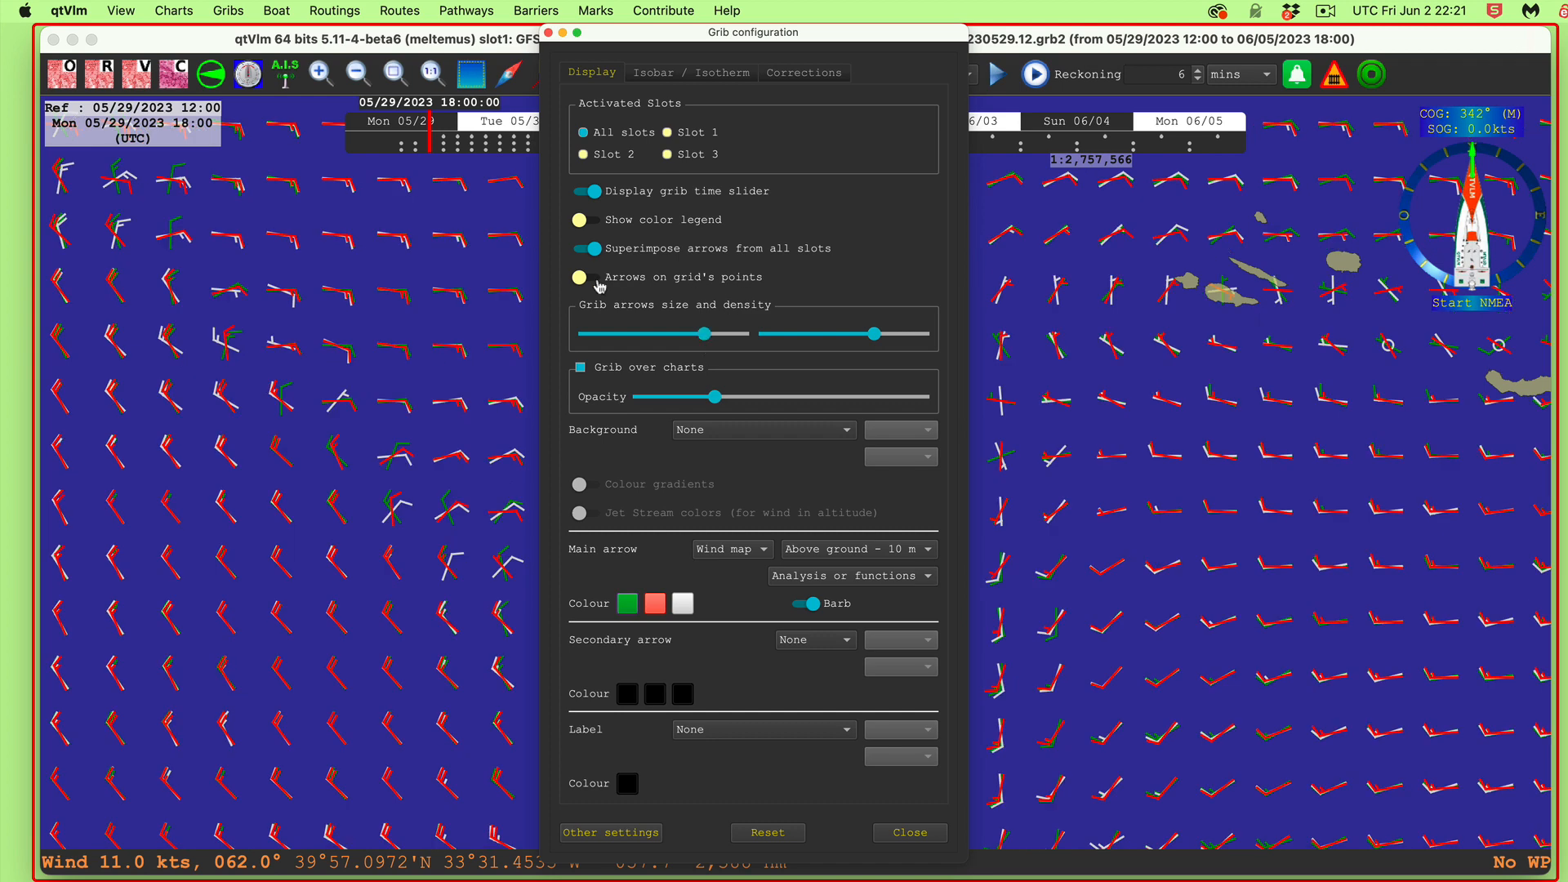
left_click(653, 281)
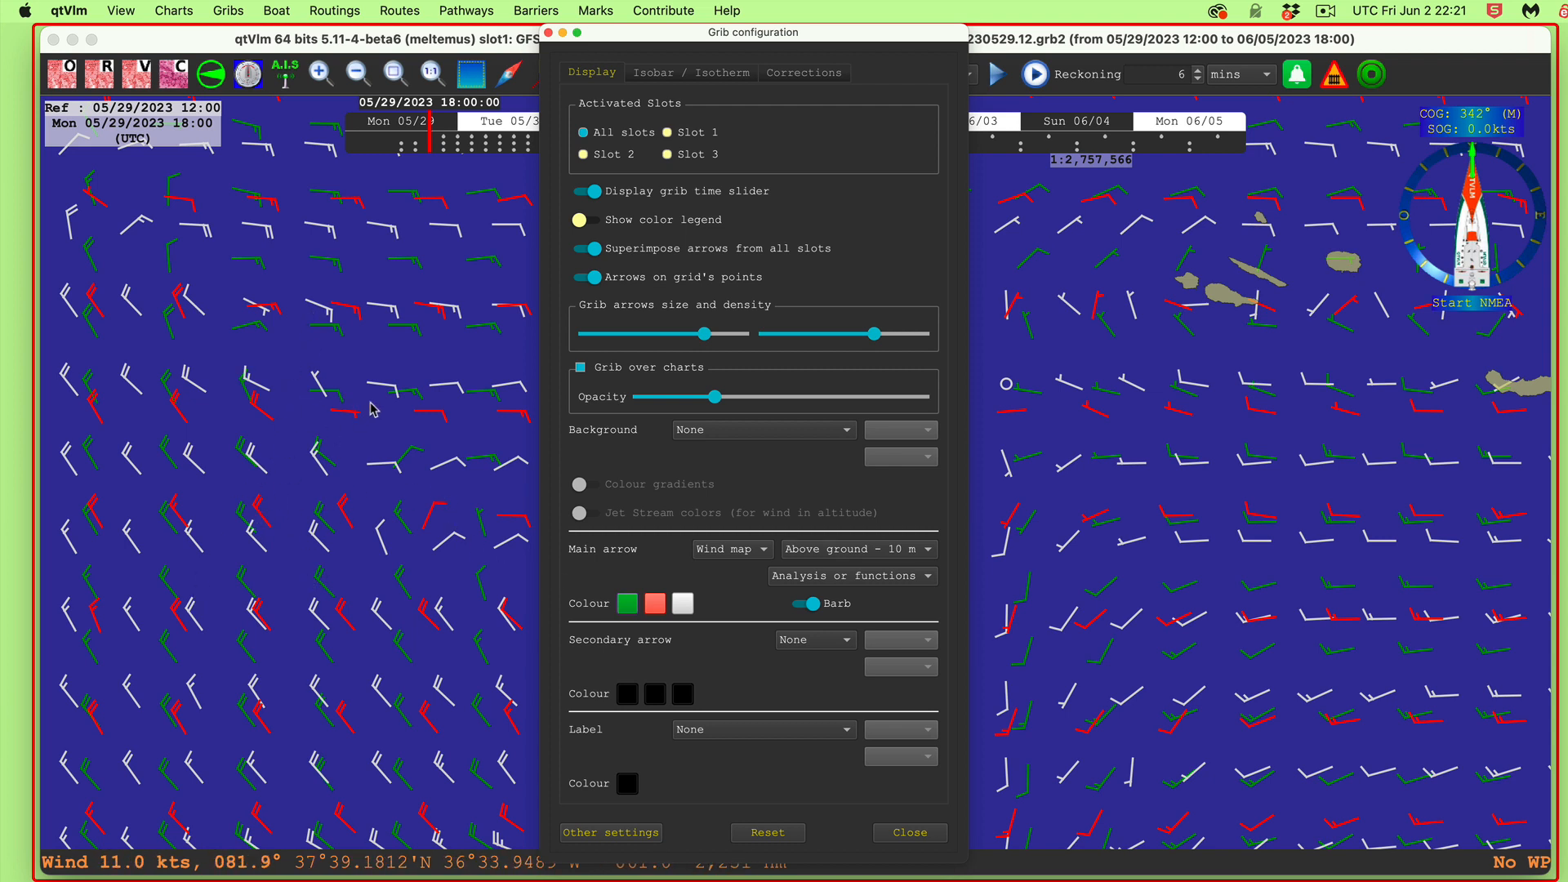
left_click(612, 282)
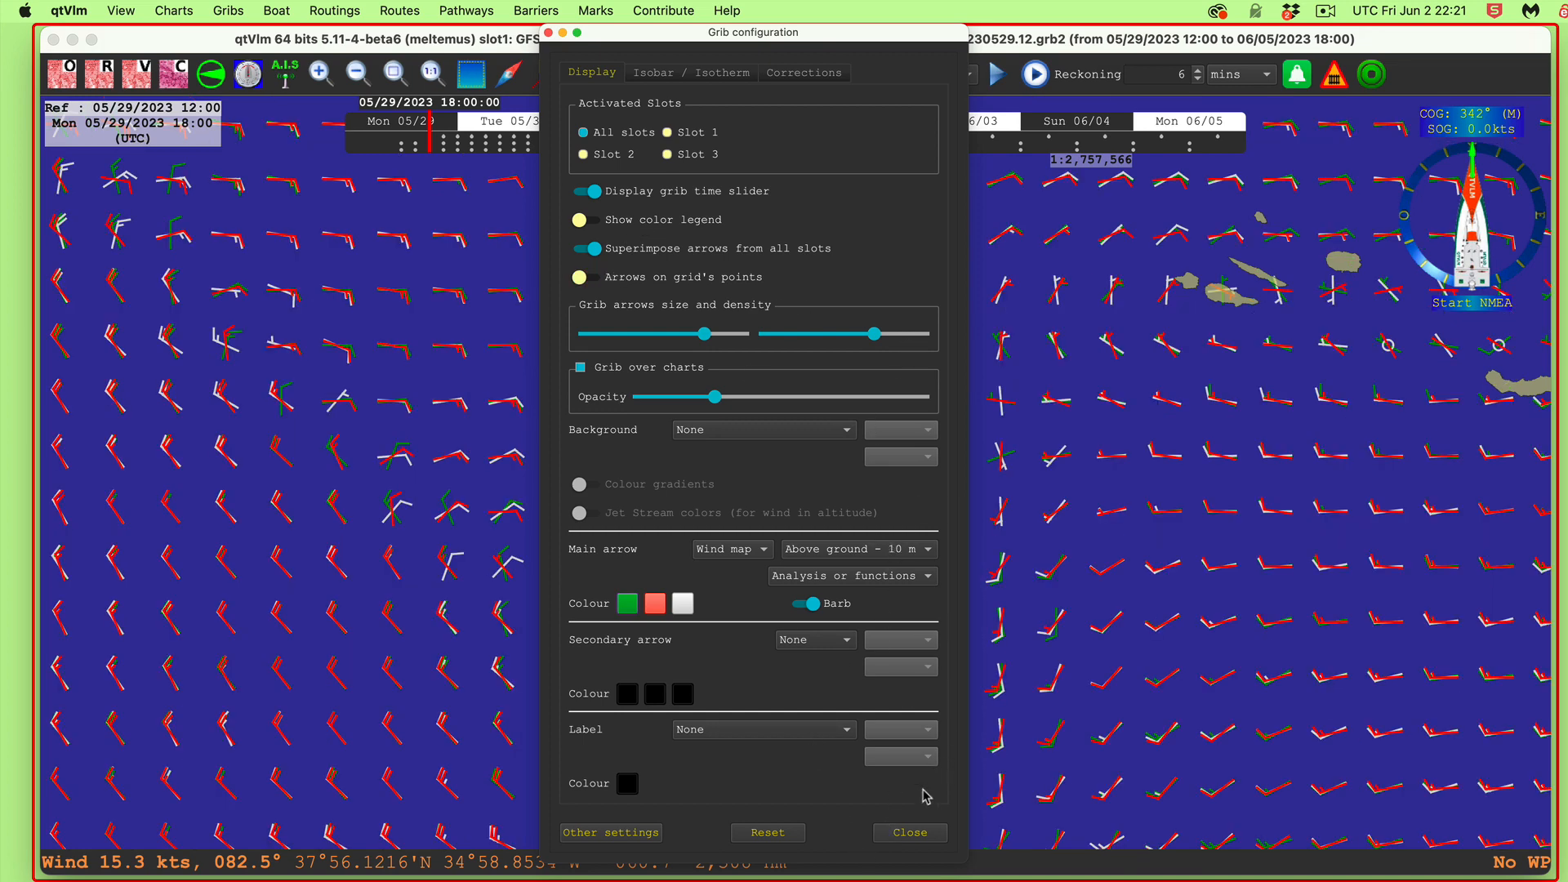
left_click(917, 835)
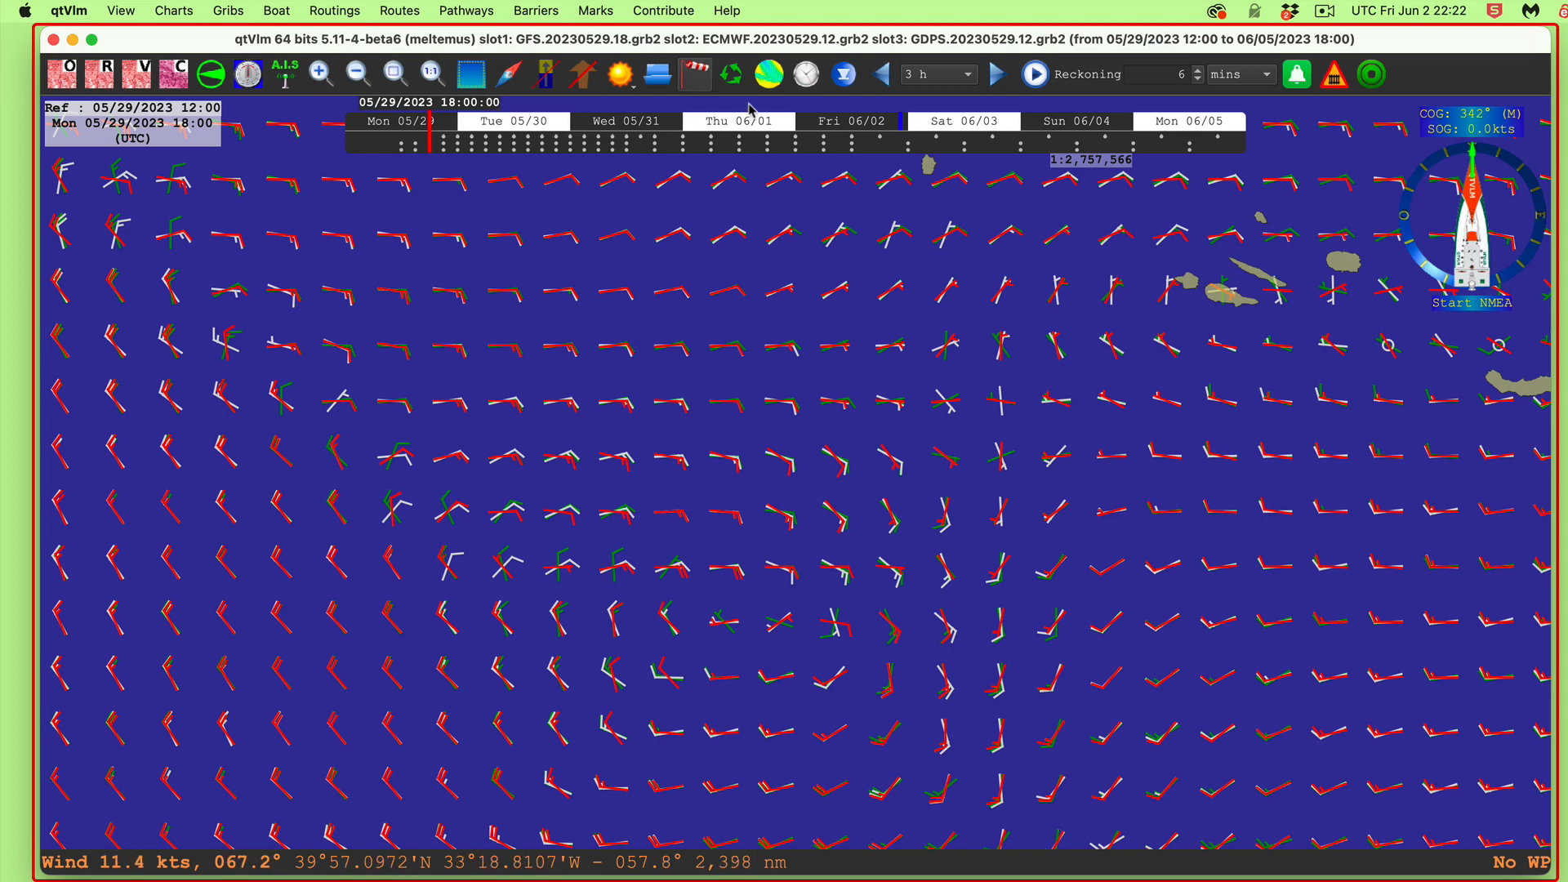
Step: Scrub the forecast time from 05/29 15:00 to Wed 05/31 near 15:00, then on to Fri 06/02 17:26
left_click(416, 147)
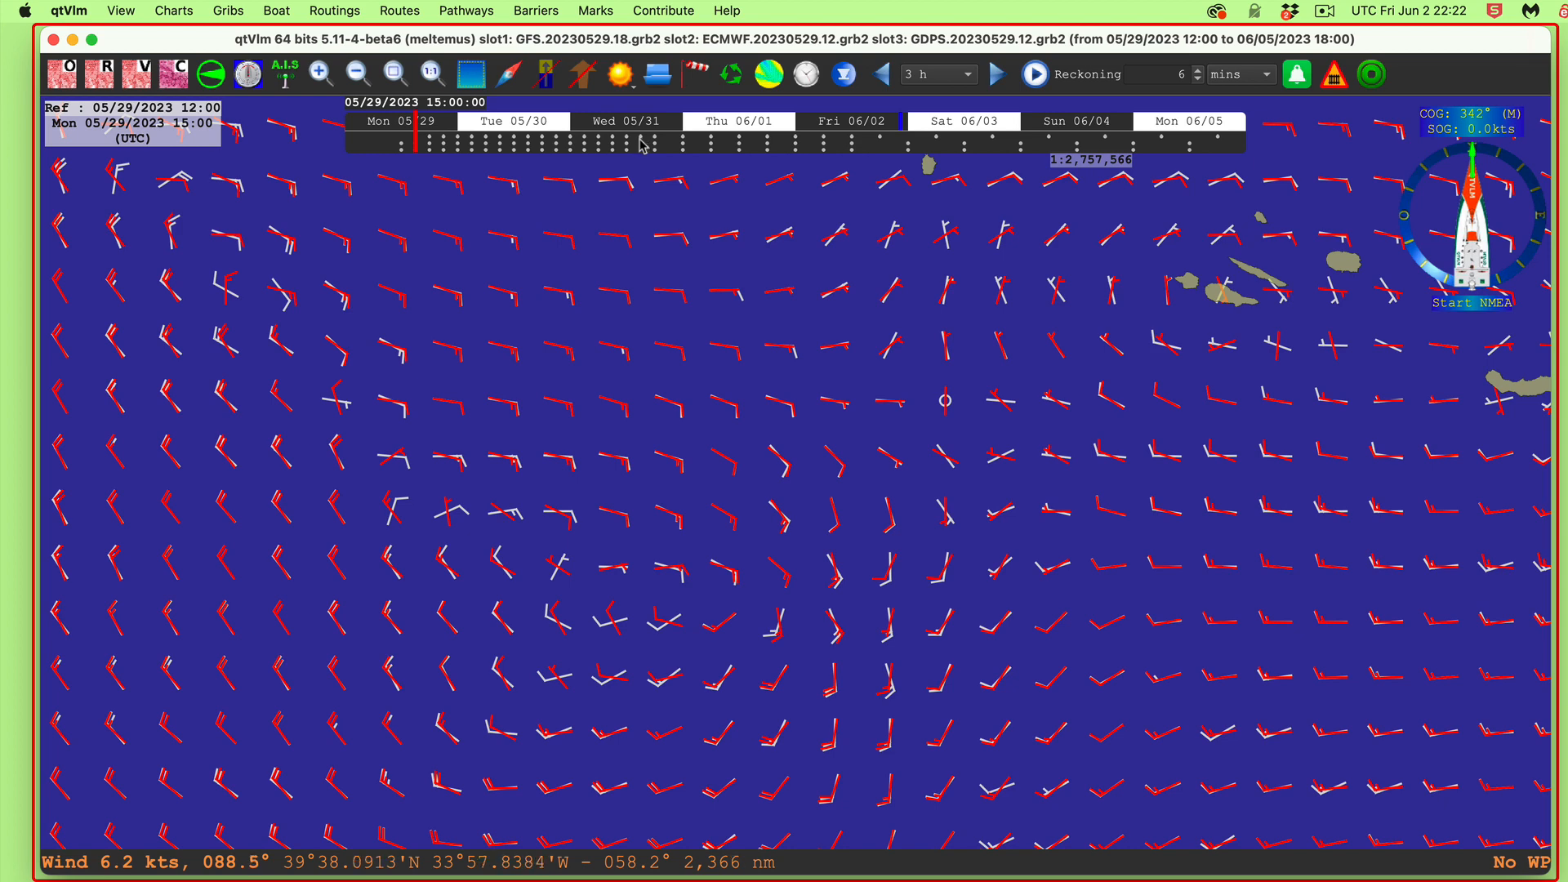
left_click(610, 151)
left_click_drag(610, 151, 643, 155)
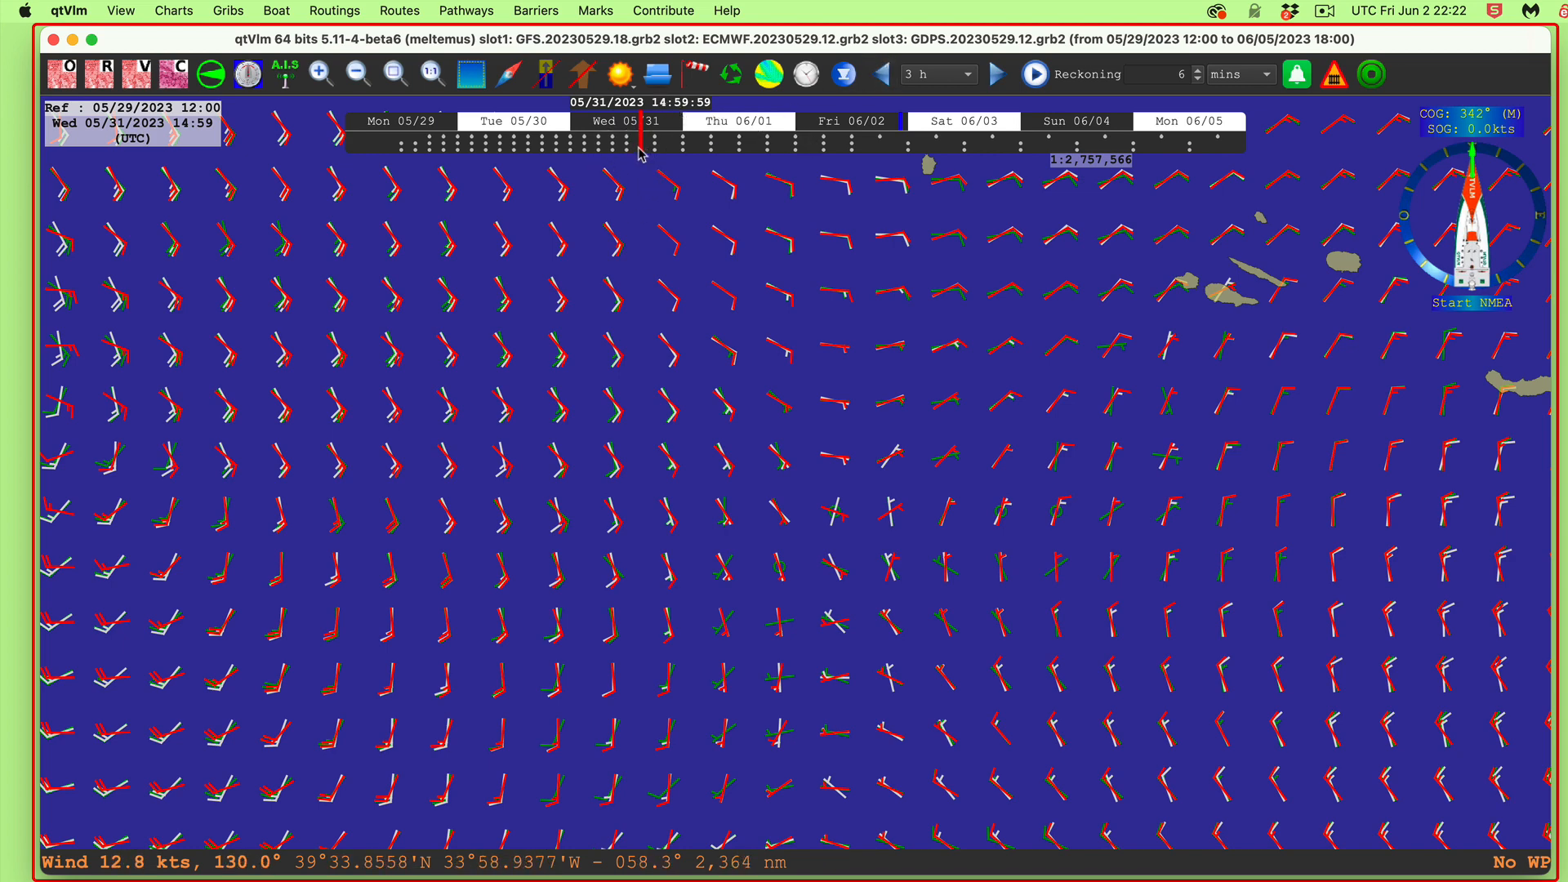
left_click_drag(640, 148, 604, 149)
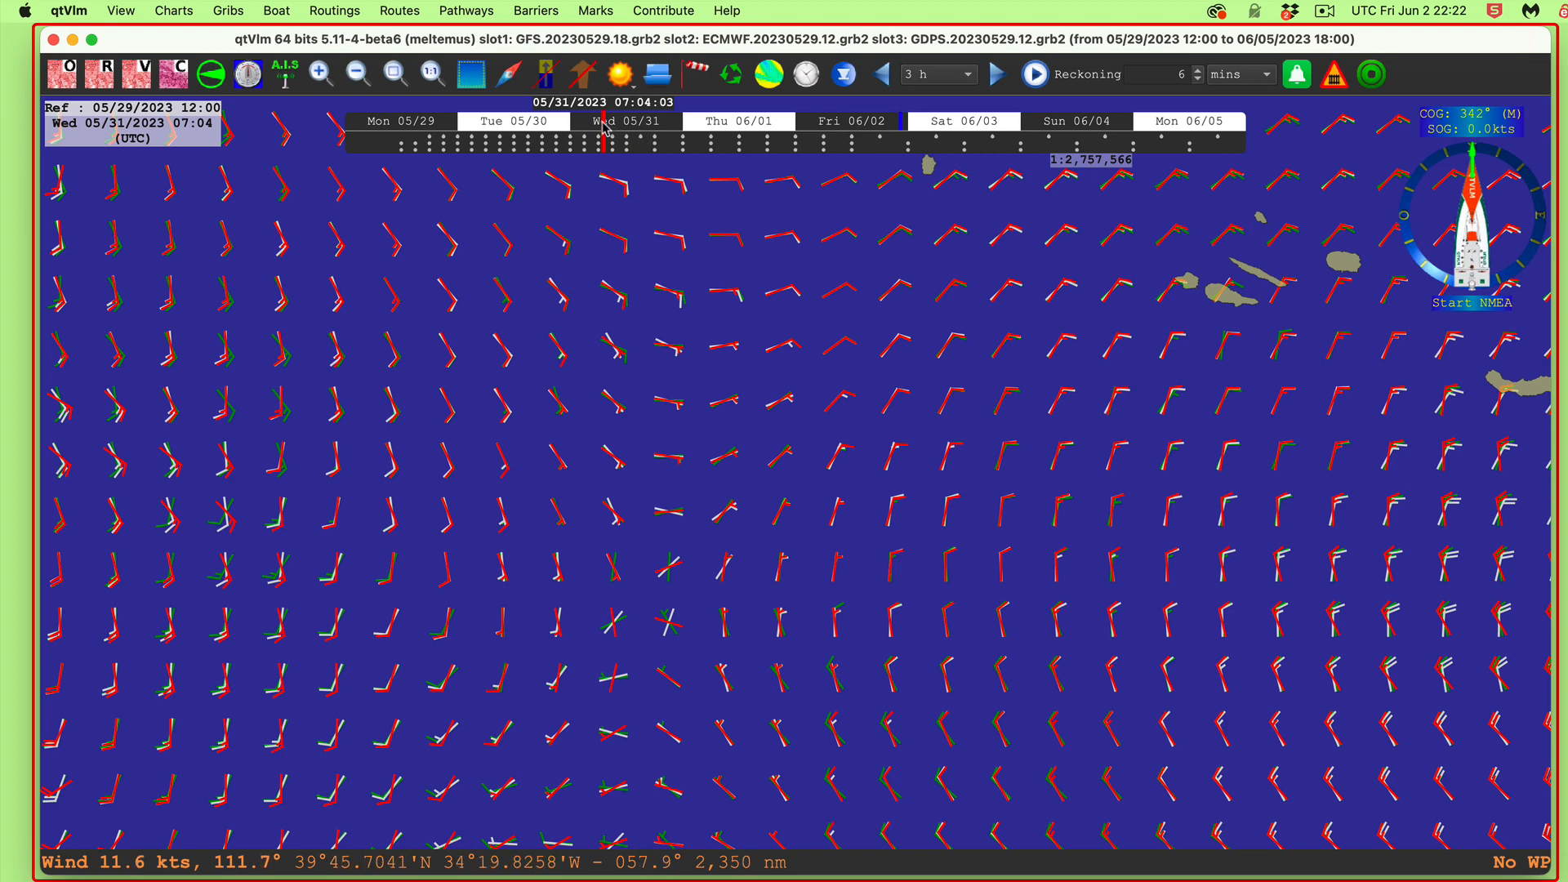
left_click(618, 133)
left_click_drag(617, 126, 640, 143)
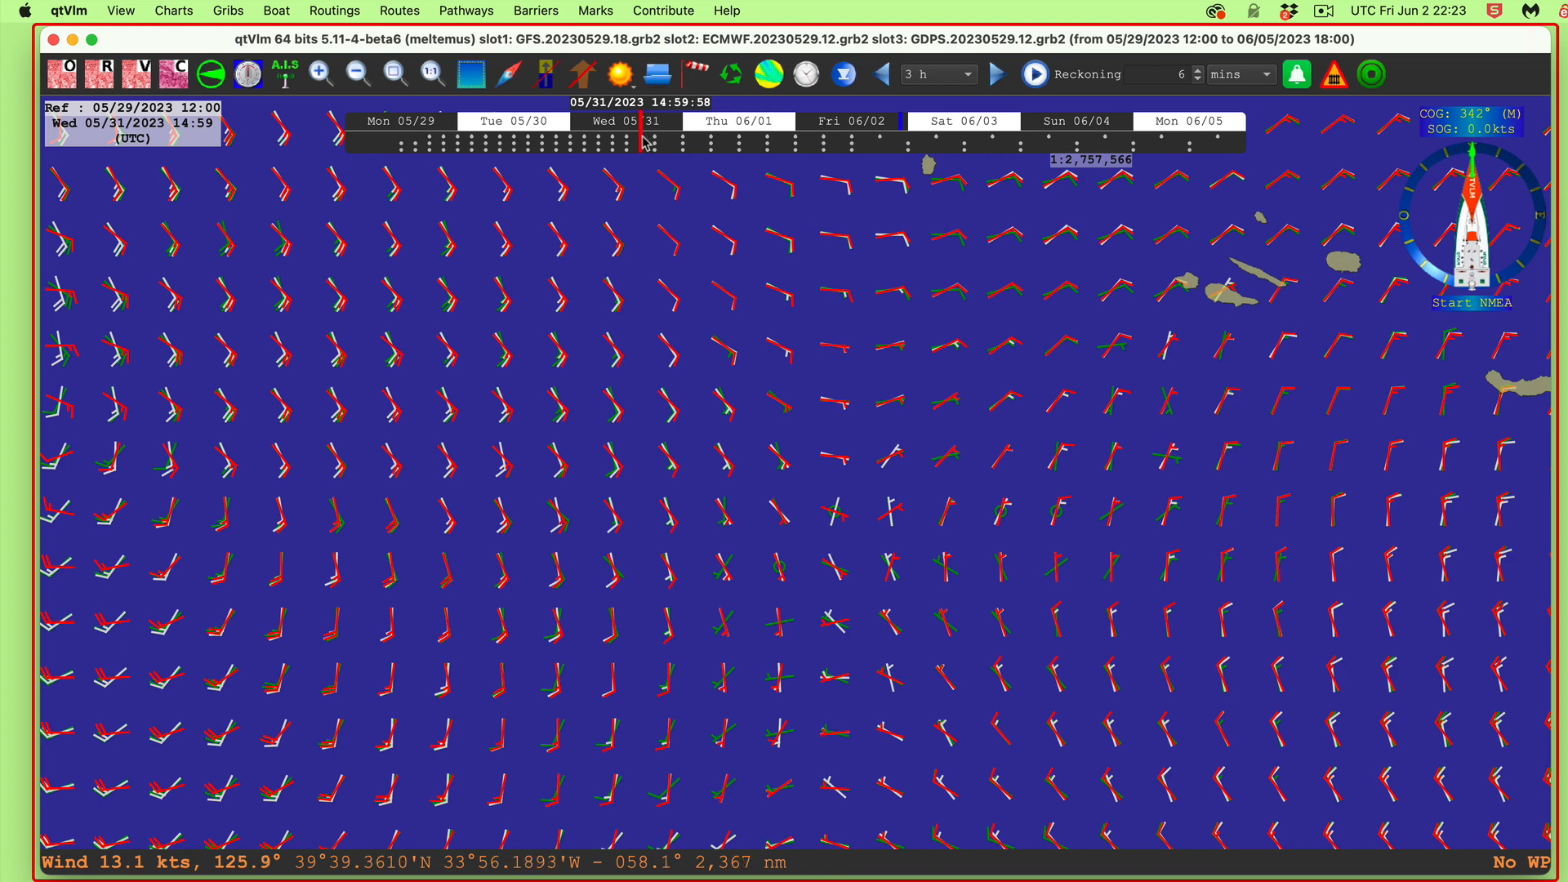
left_click_drag(649, 144, 880, 157)
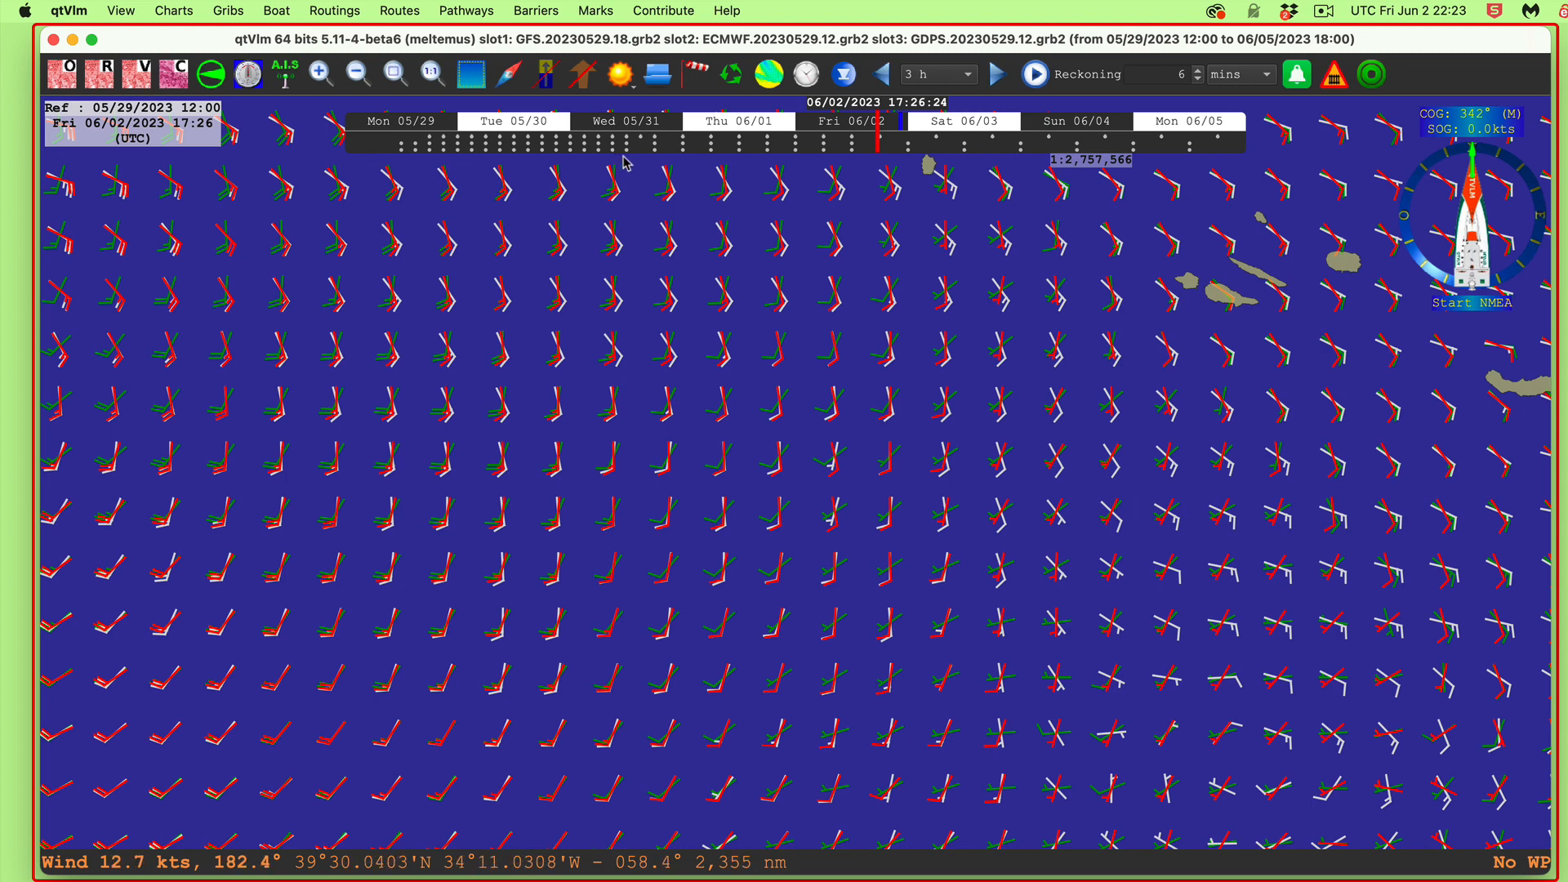
right_click(639, 438)
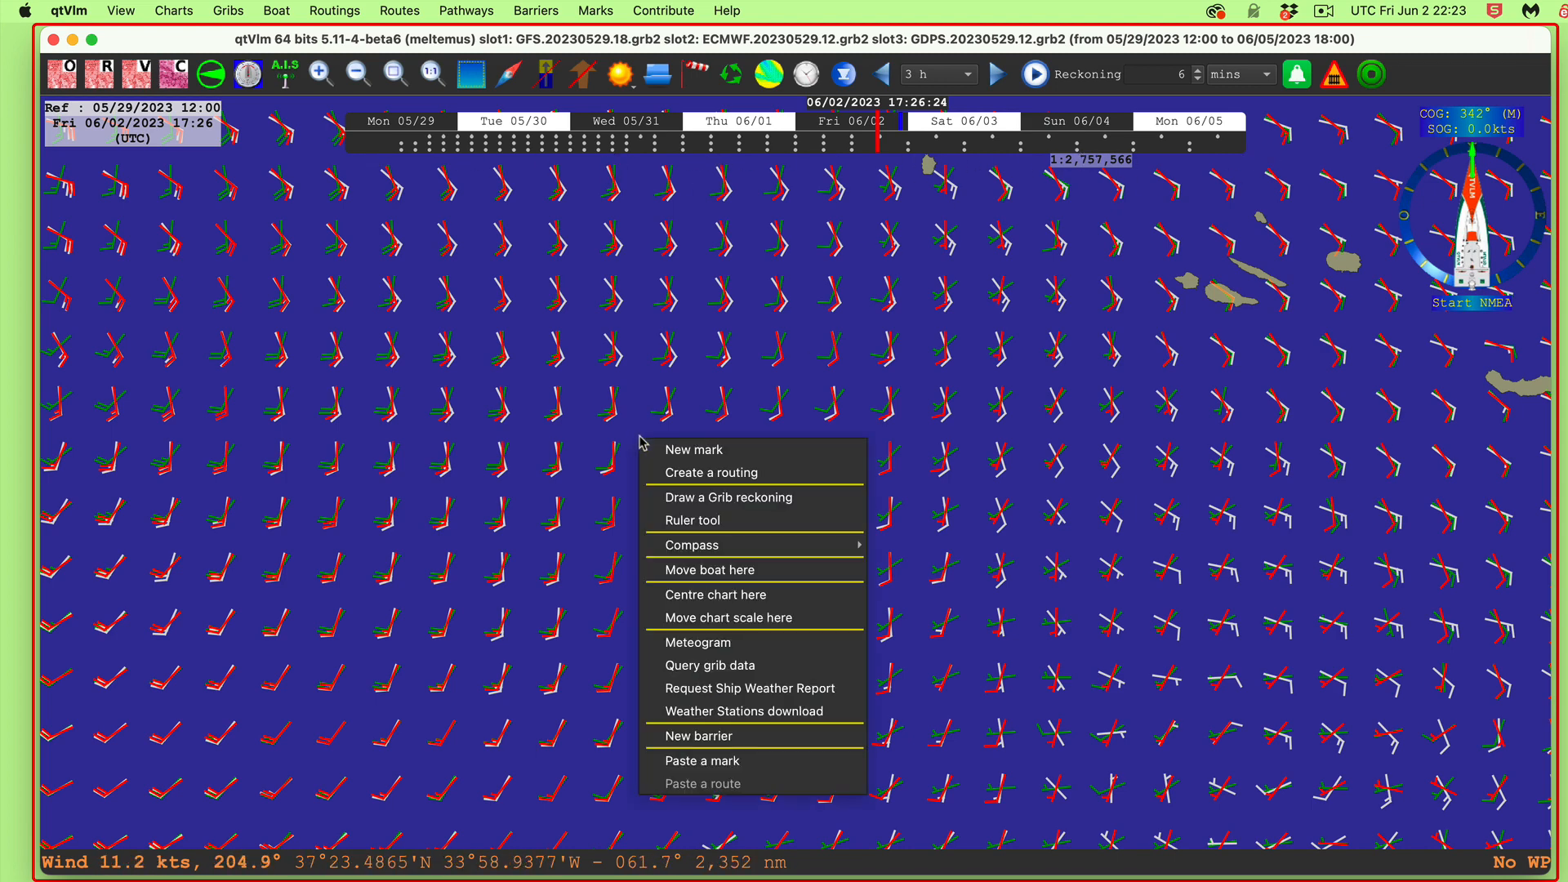
left_click(704, 644)
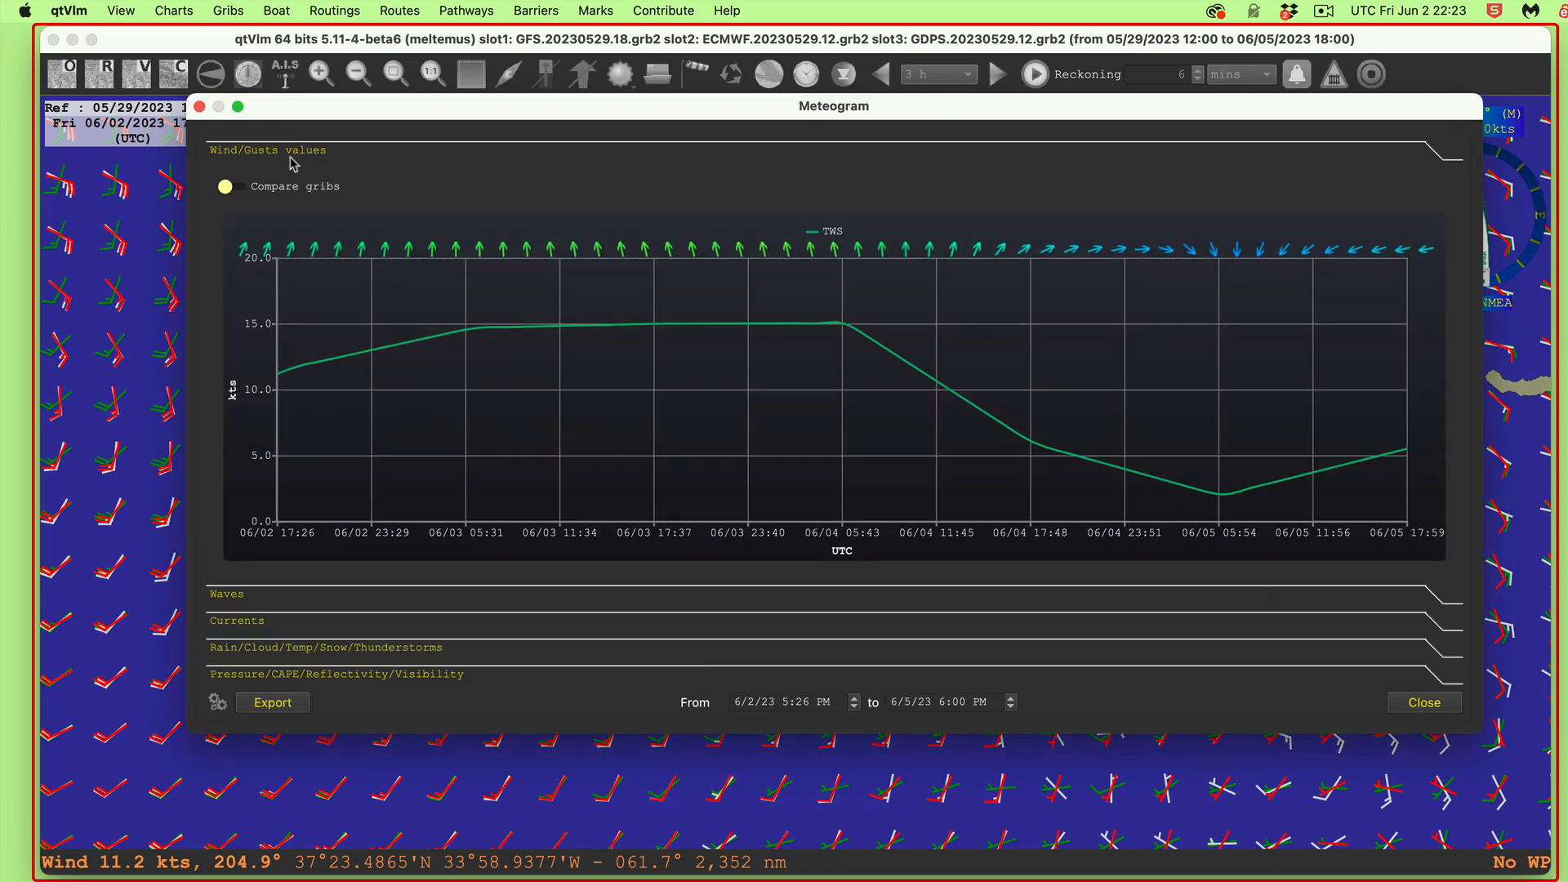
left_click(287, 194)
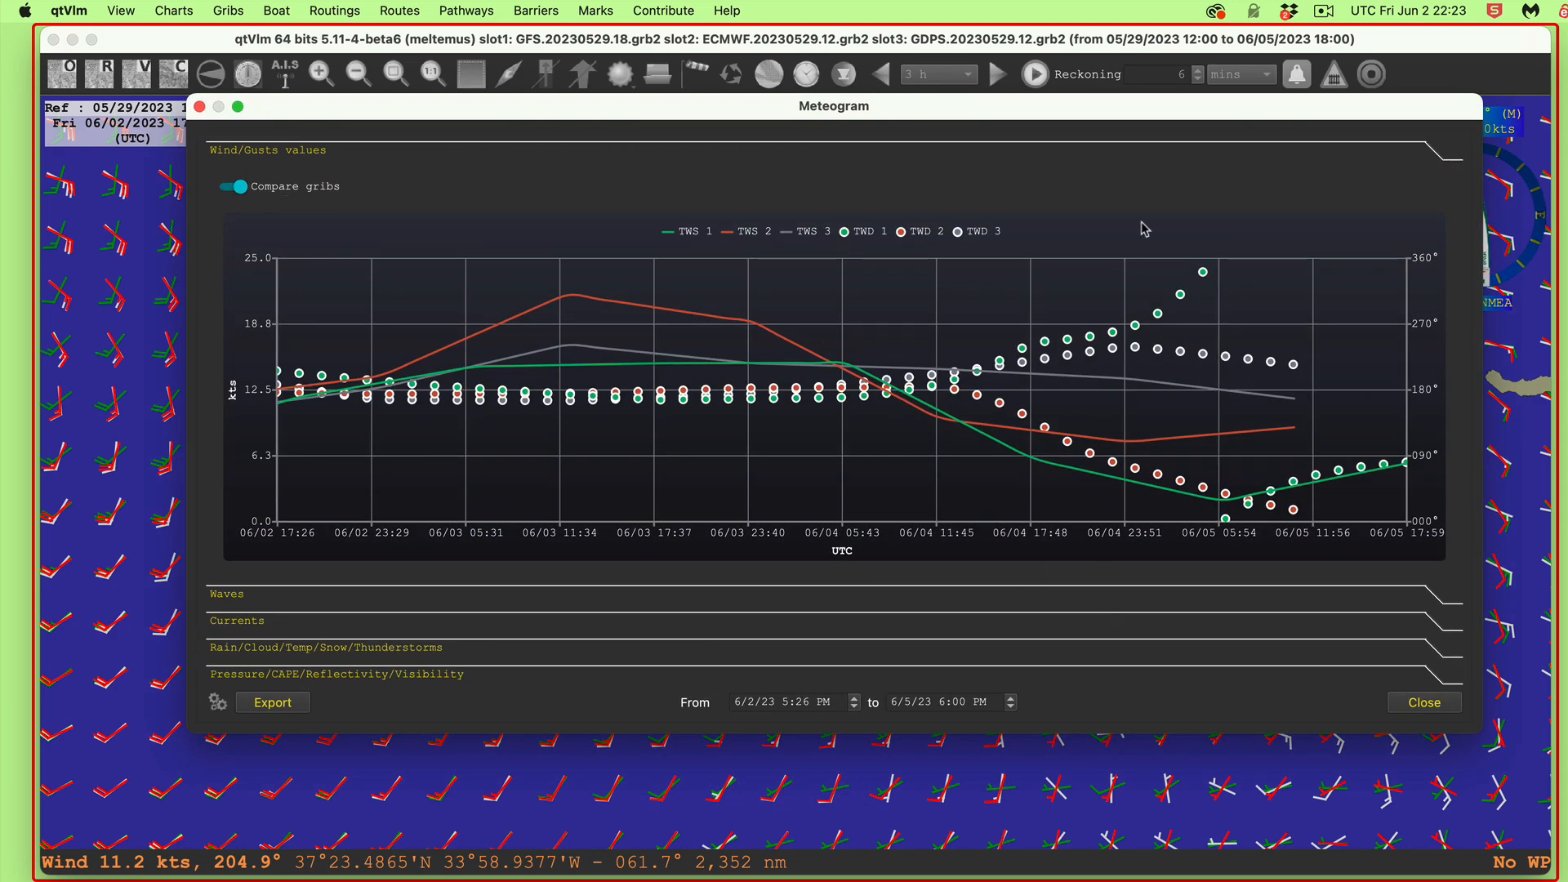
left_click_drag(1160, 112, 1041, 192)
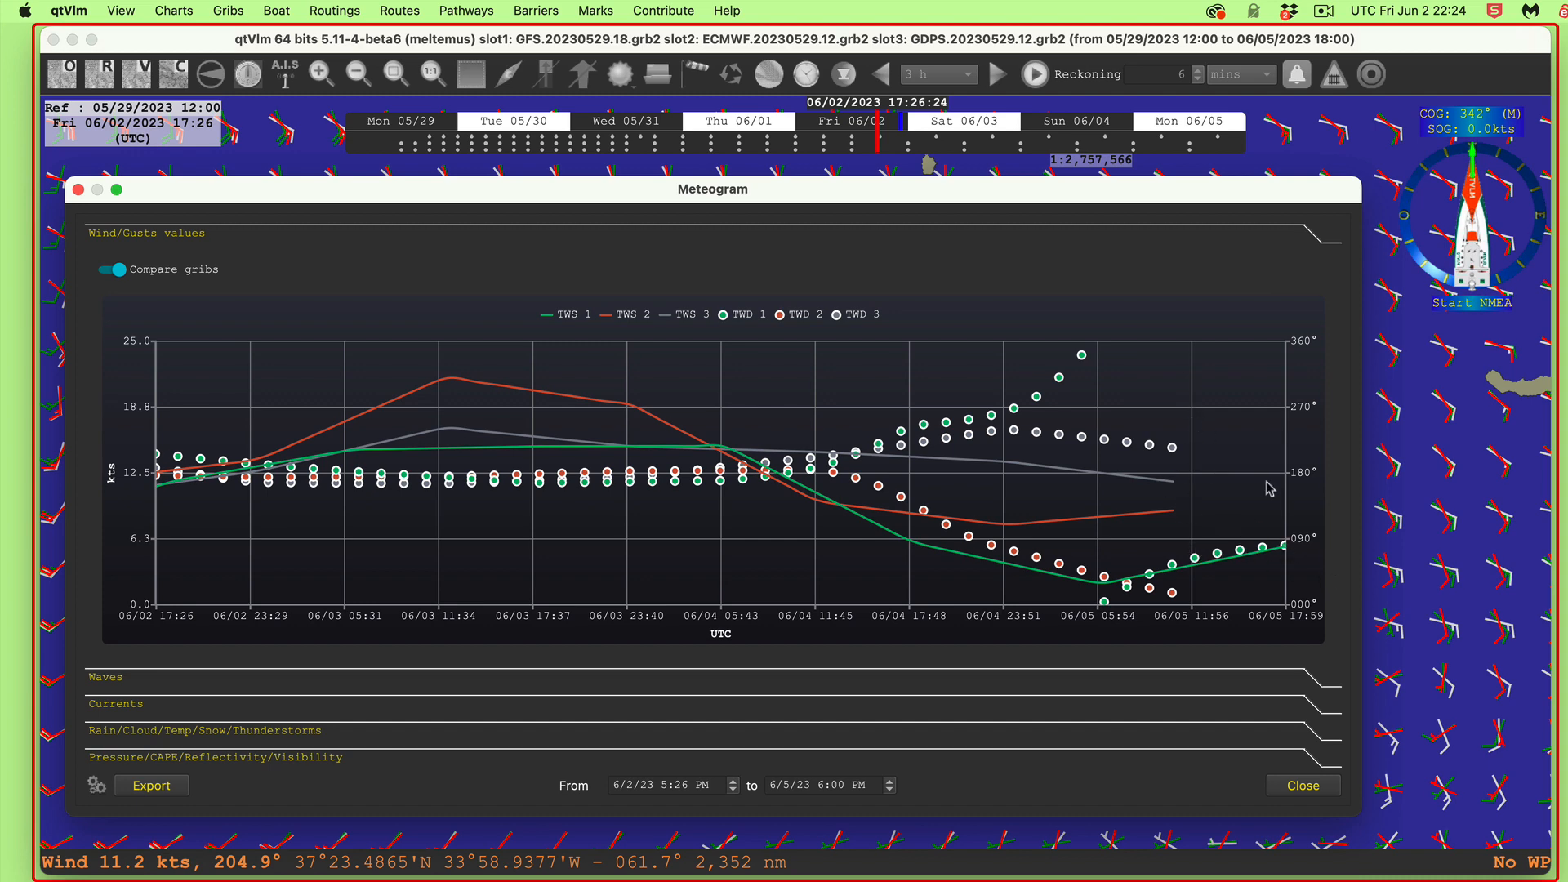
left_click_drag(902, 199, 1042, 143)
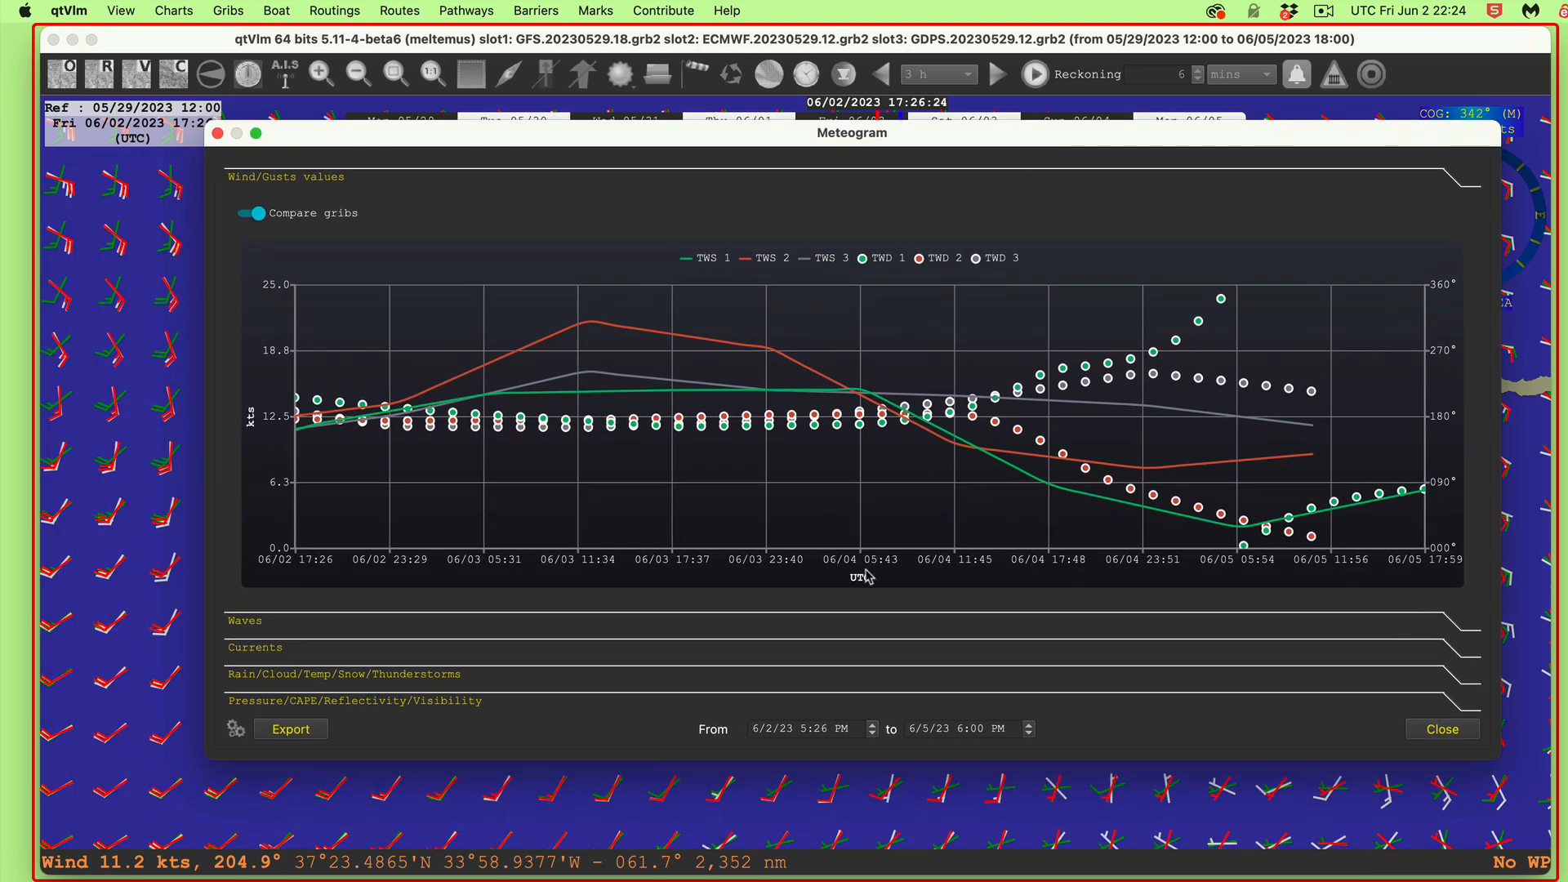
left_click_drag(696, 133, 689, 345)
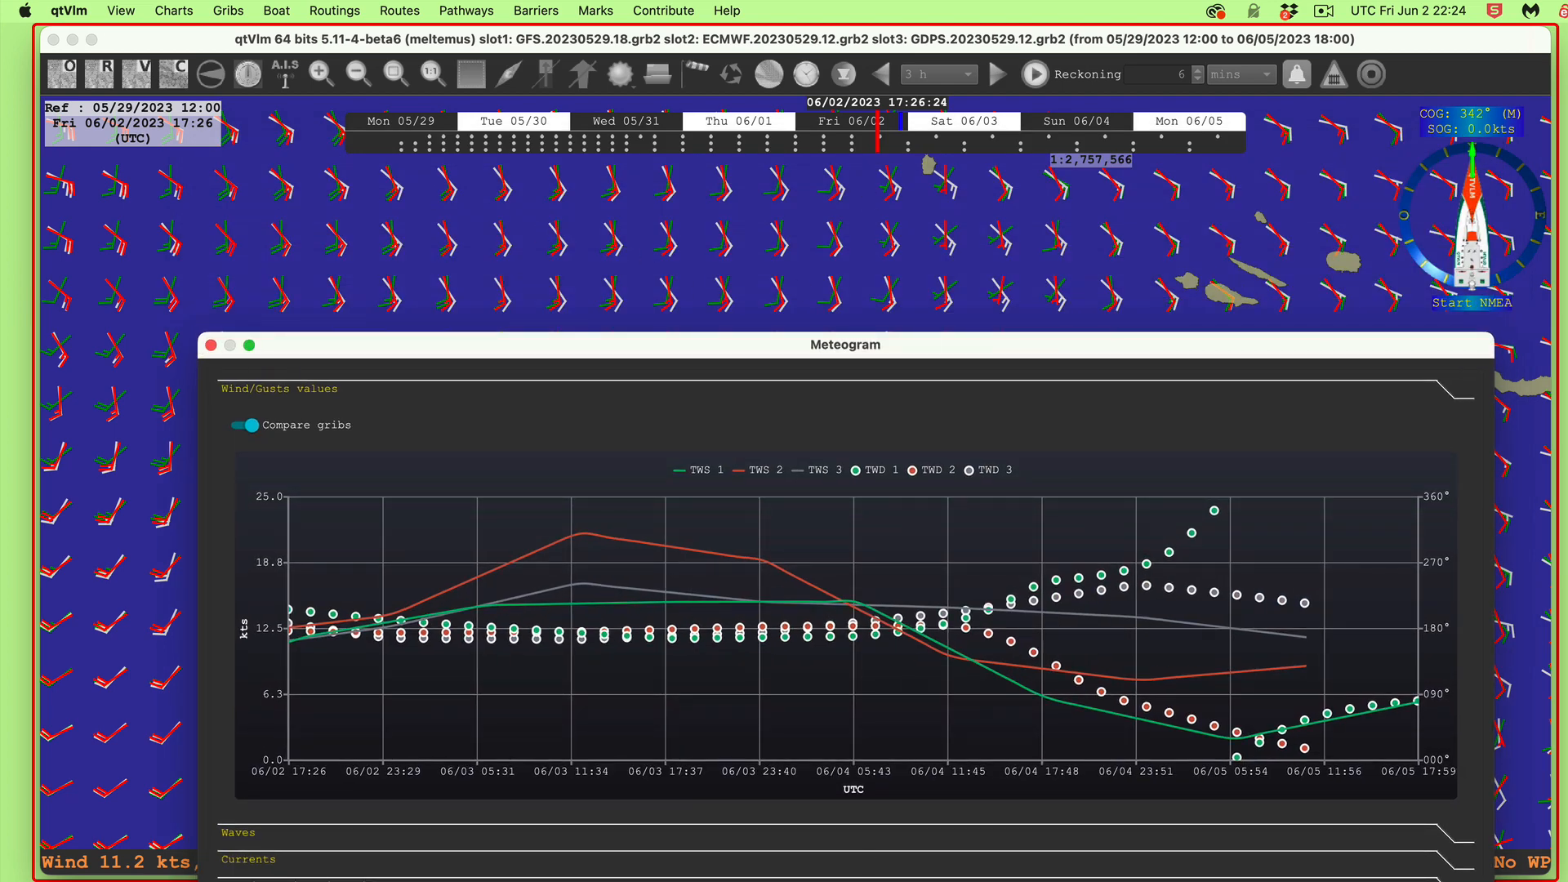
key("Escape")
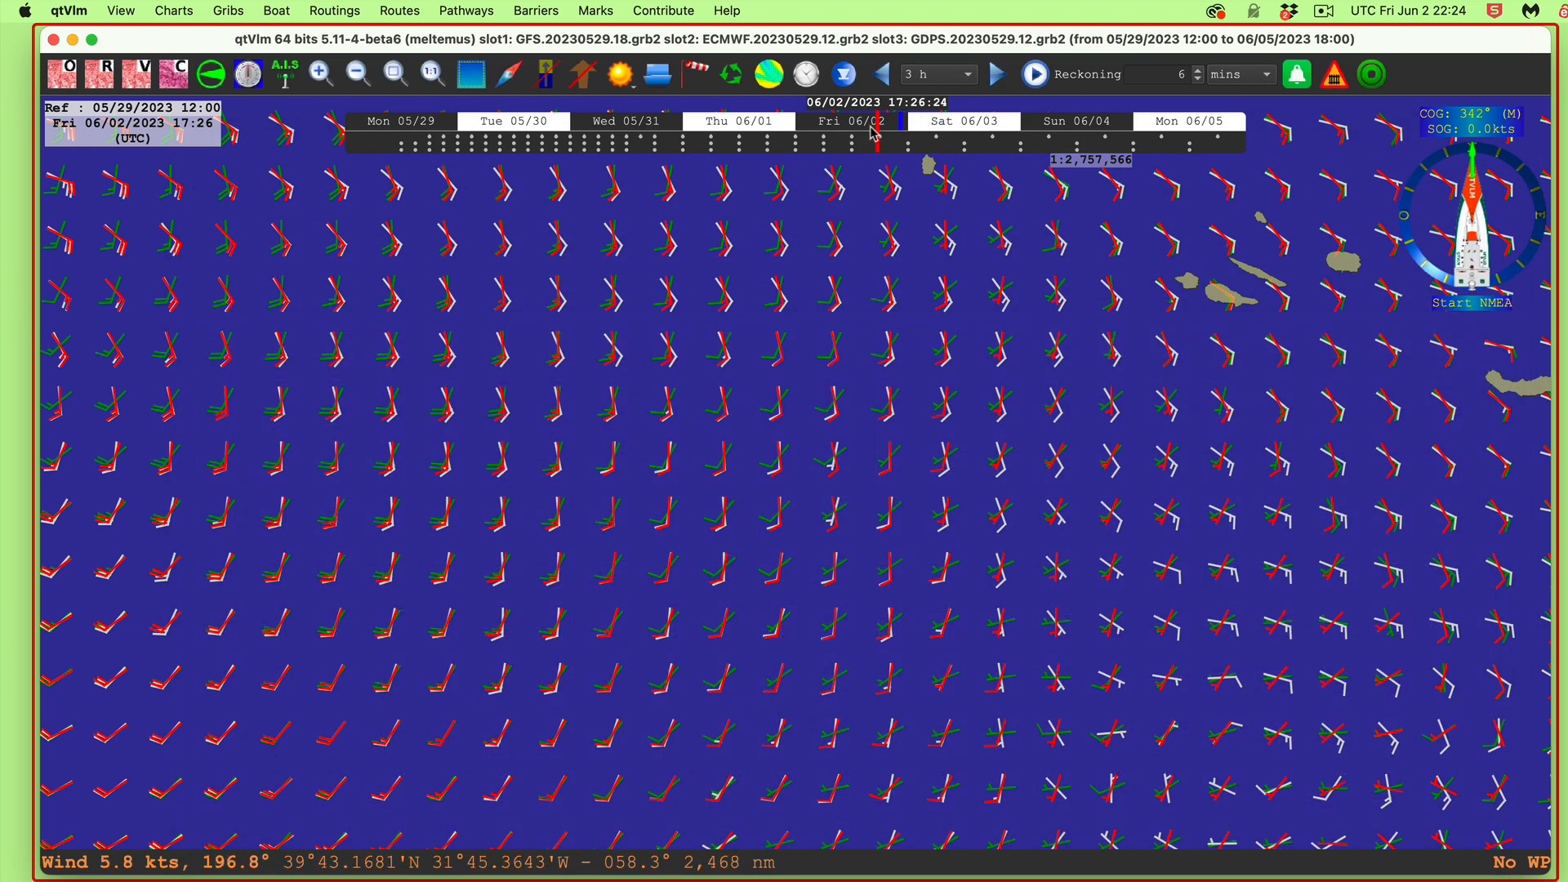
Step: Rewind the chart to Mon 05/29 12:00 and open an enlarged meteogram for a map point
left_click_drag(879, 144, 386, 151)
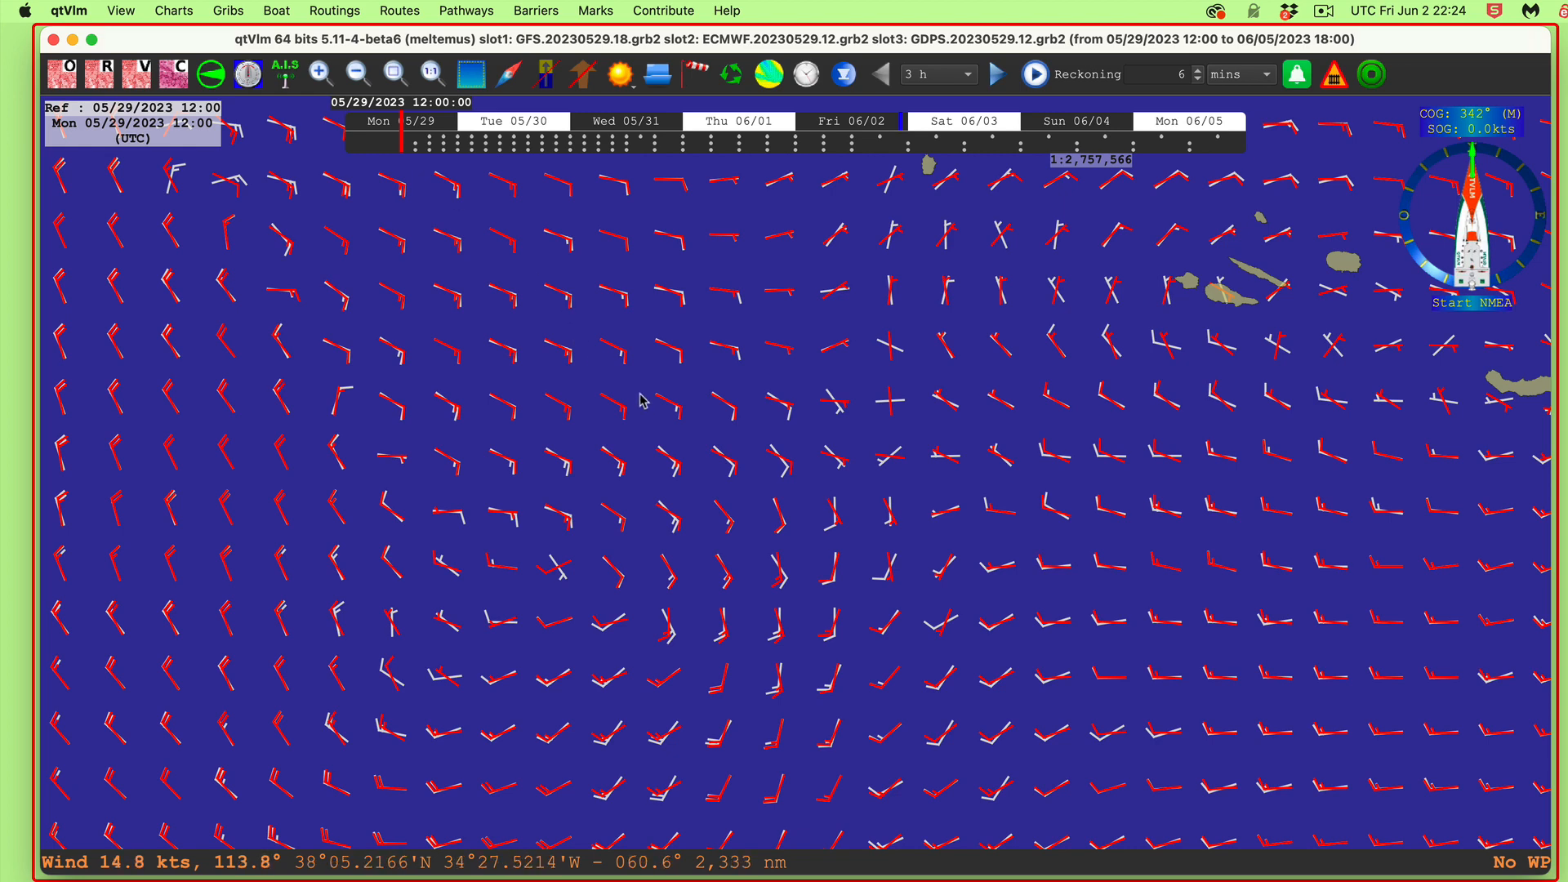
right_click(668, 437)
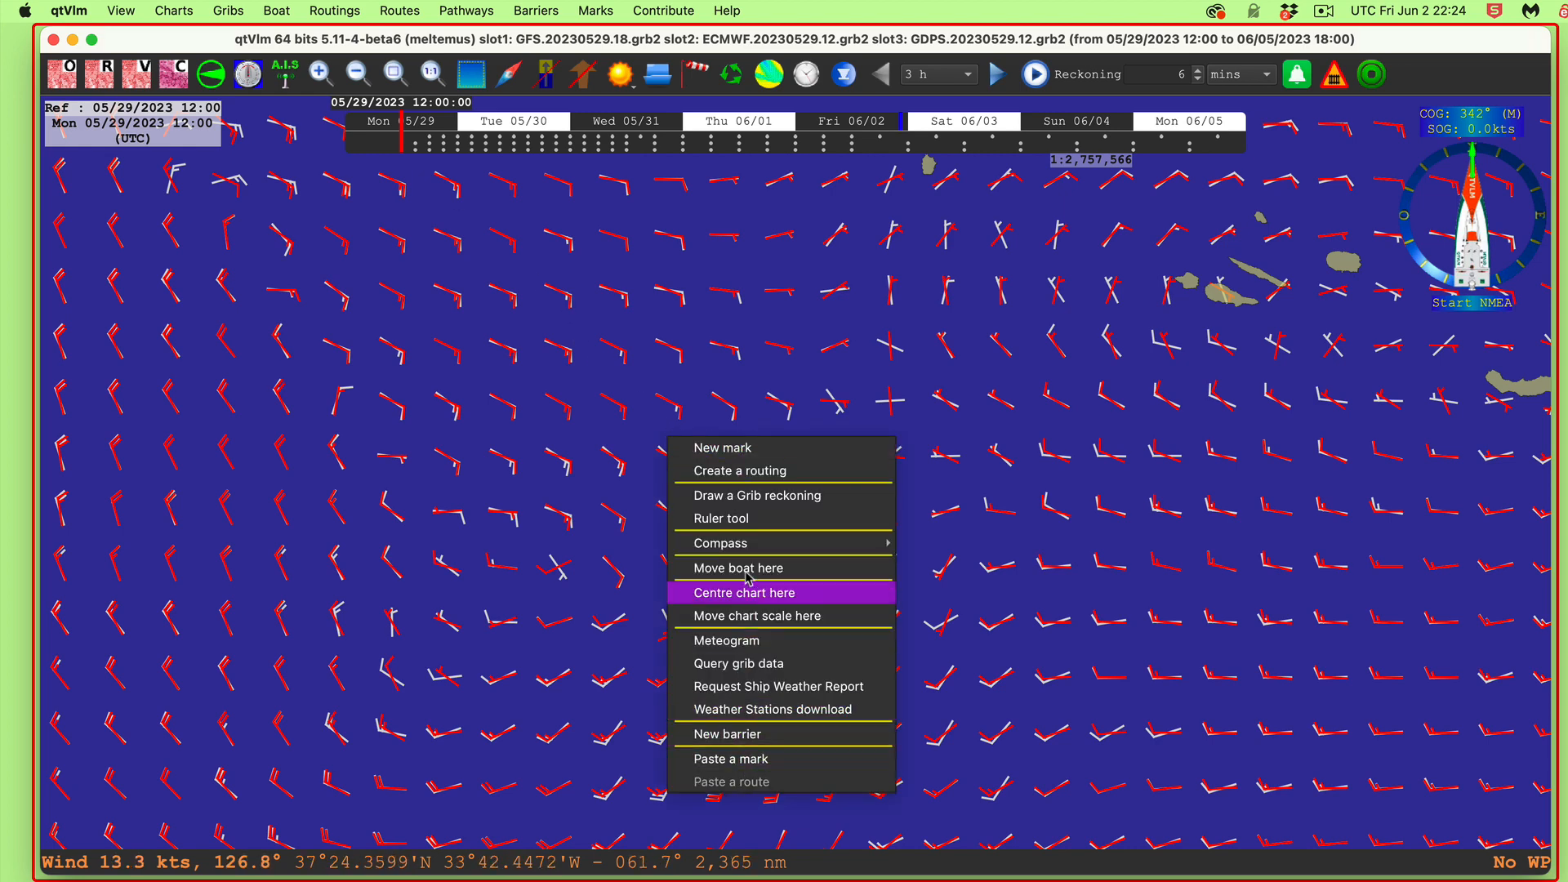
left_click(745, 645)
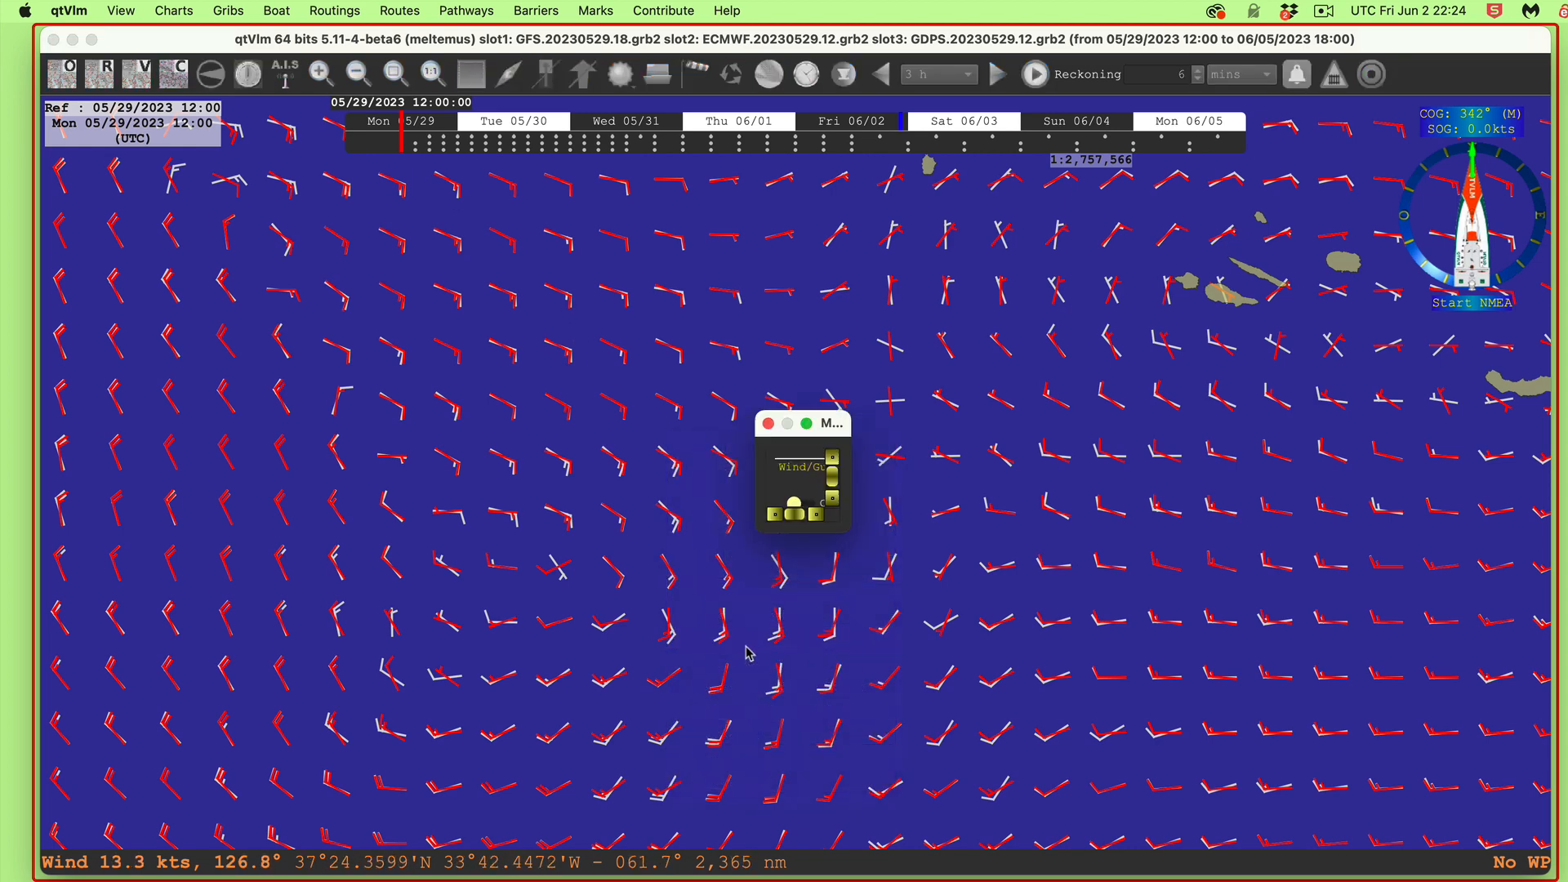
left_click(805, 425)
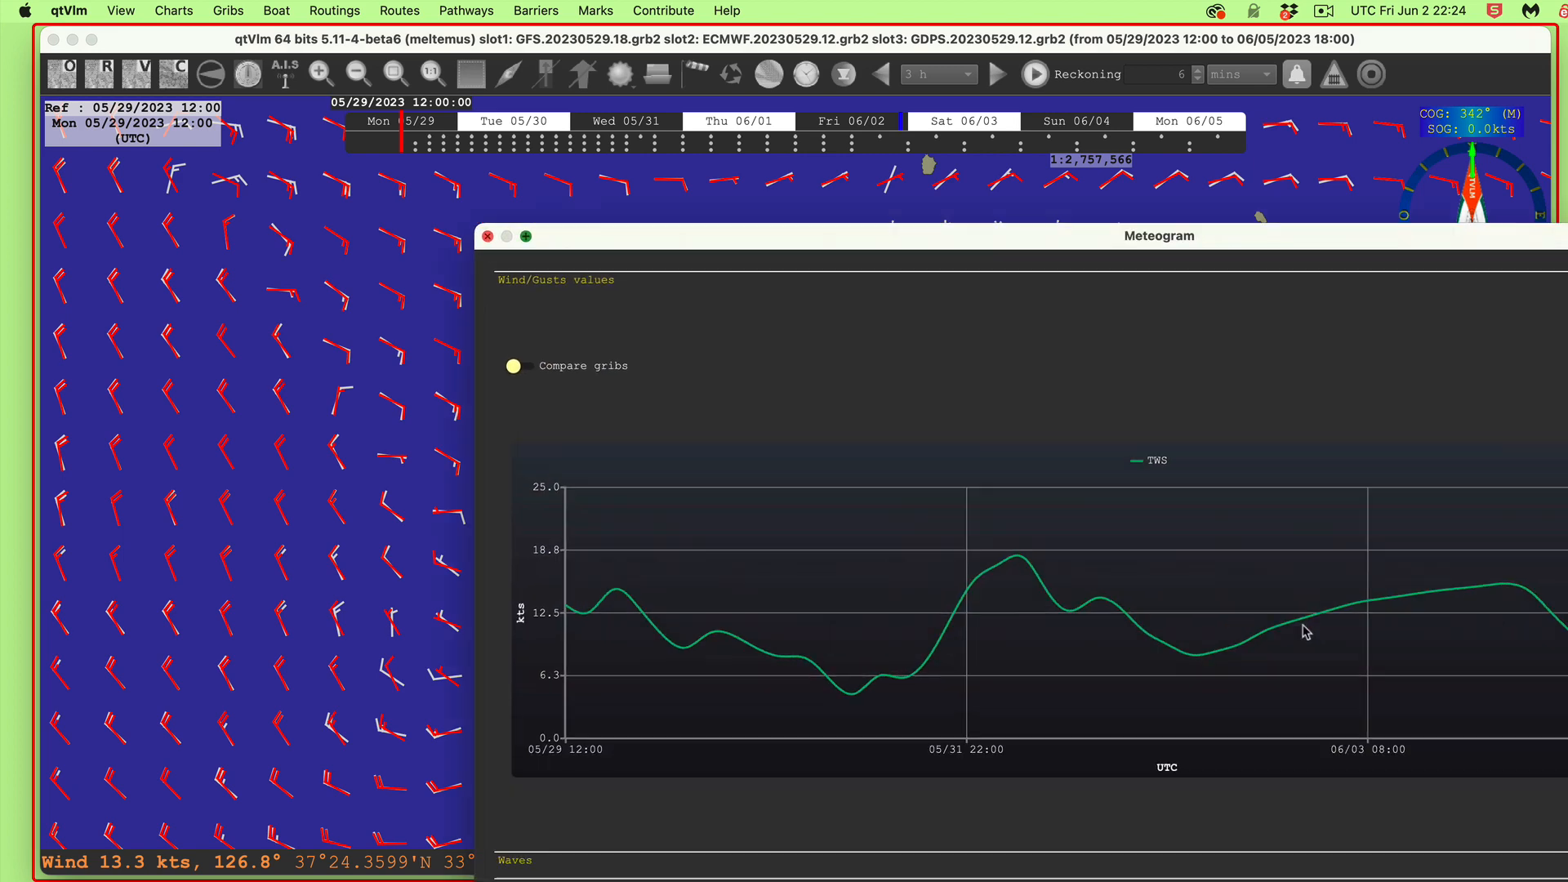
double_click(1195, 217)
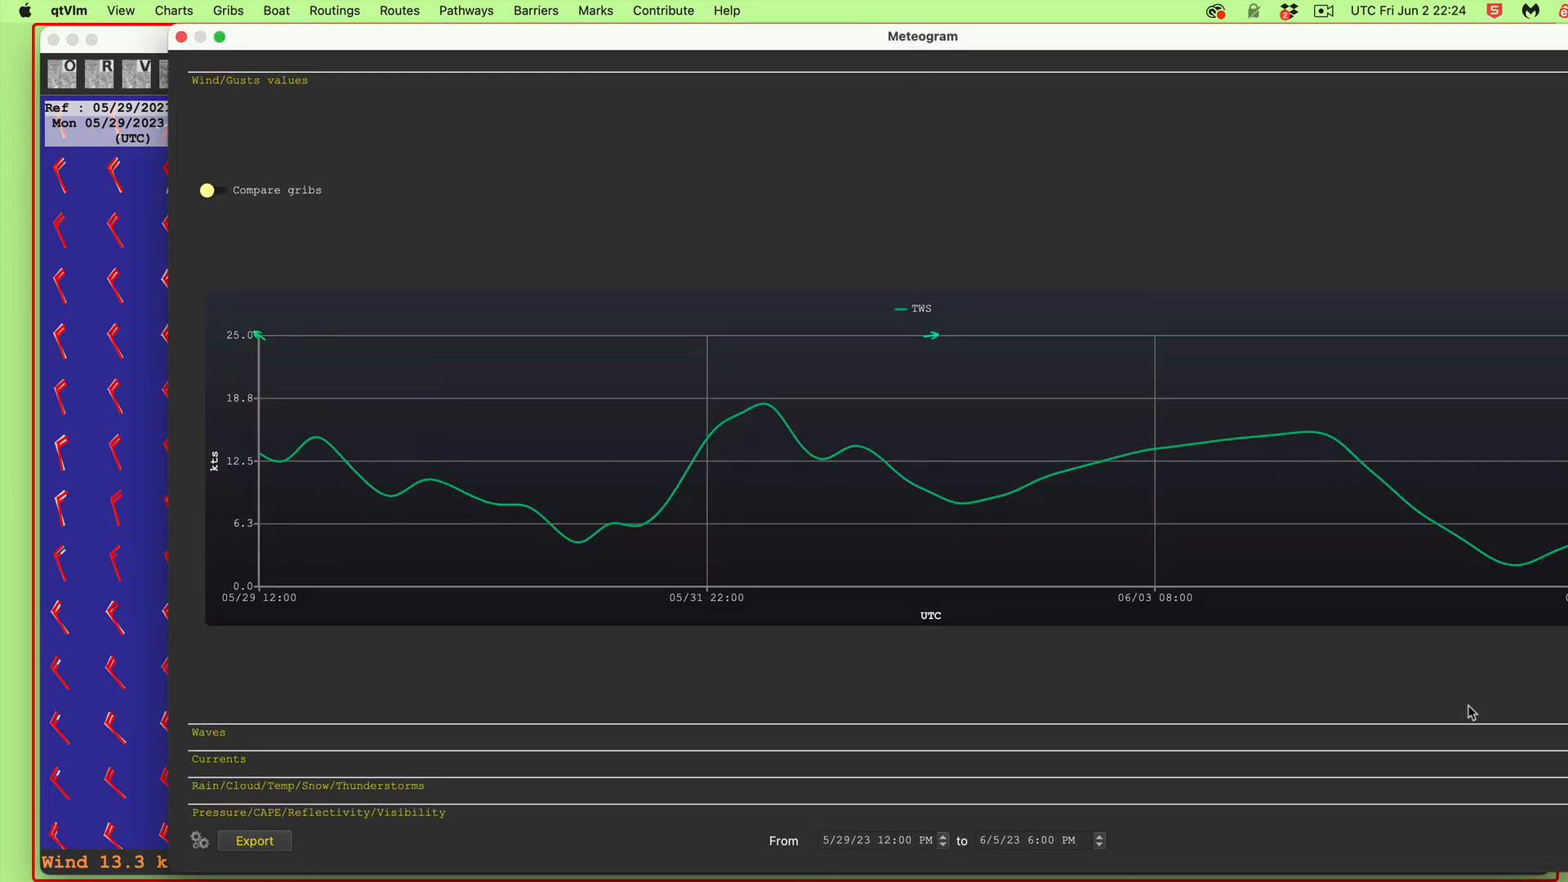
left_click_drag(1567, 872, 1268, 762)
Step: Turn on Compare gribs to plot all three gribs' wind, reposition the meteogram, then close it
left_click(286, 152)
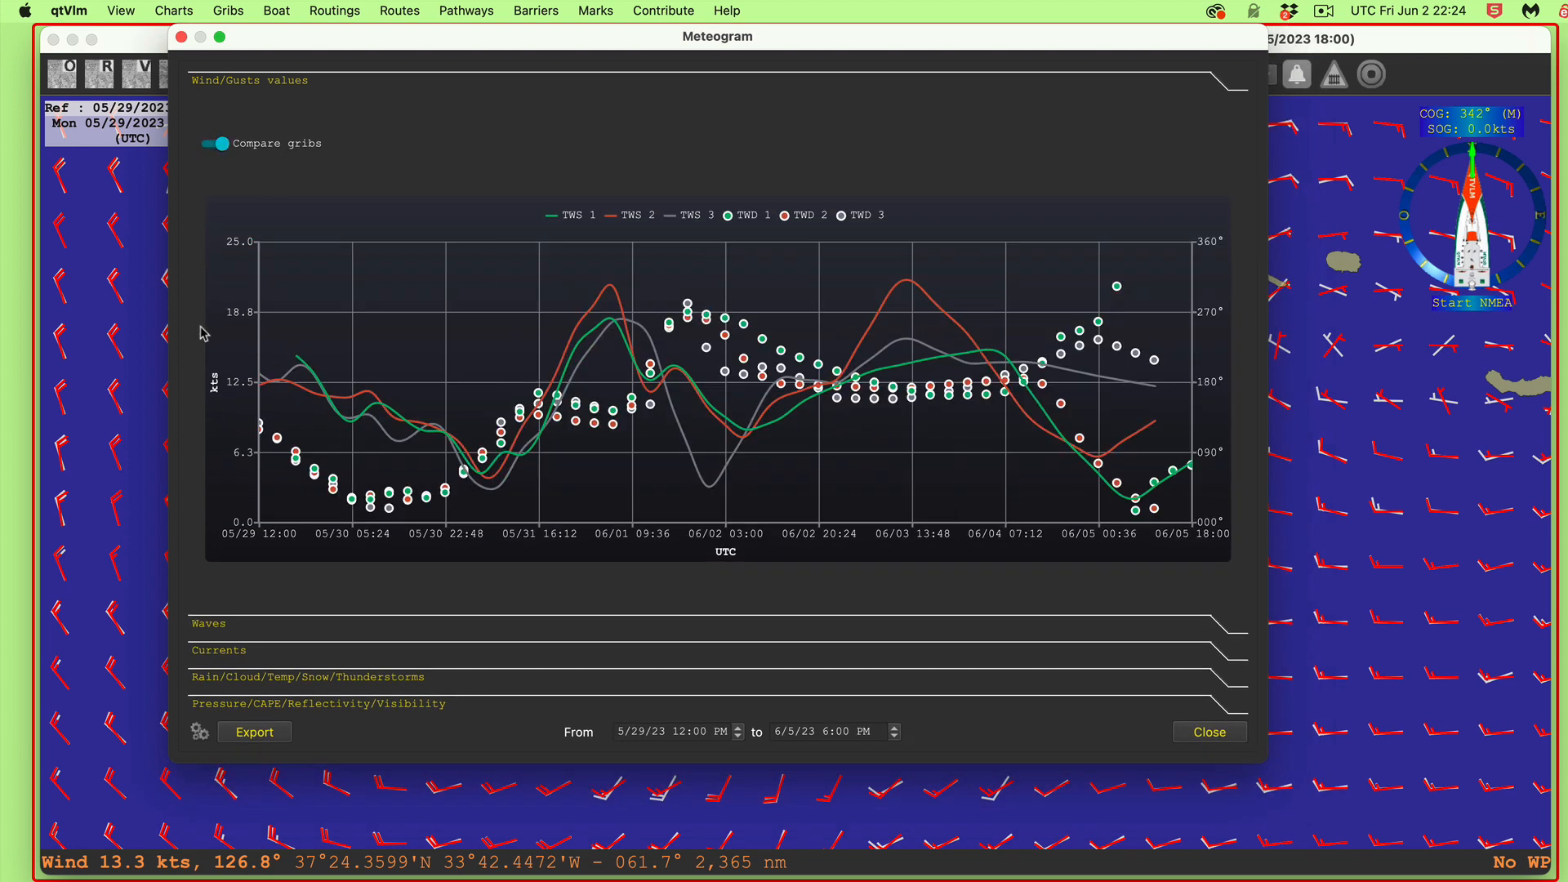
left_click_drag(335, 37, 334, 225)
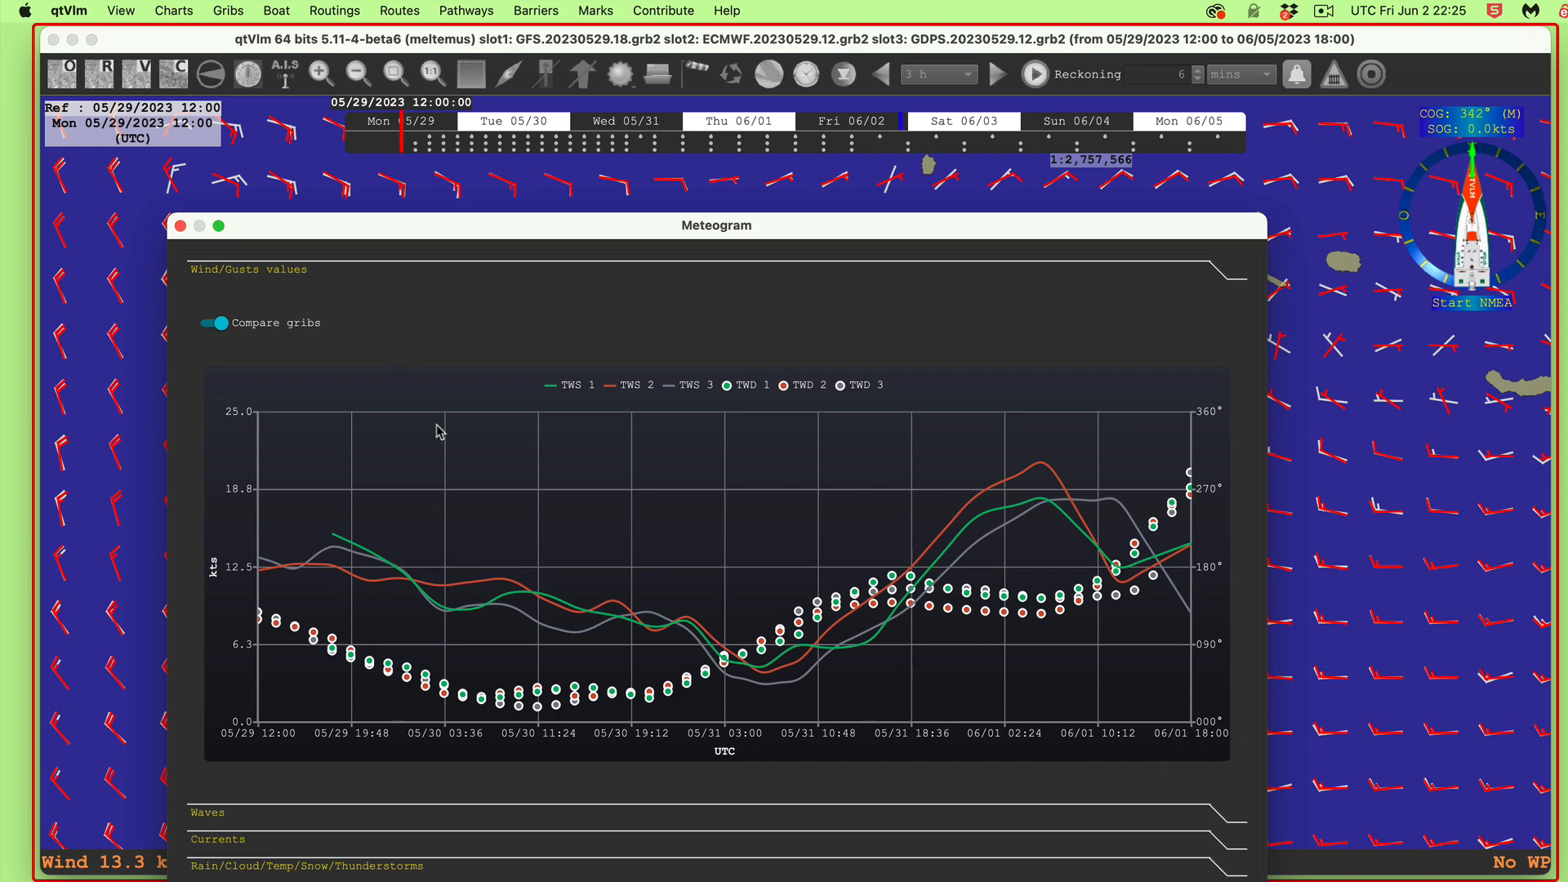
left_click_drag(585, 229, 743, 186)
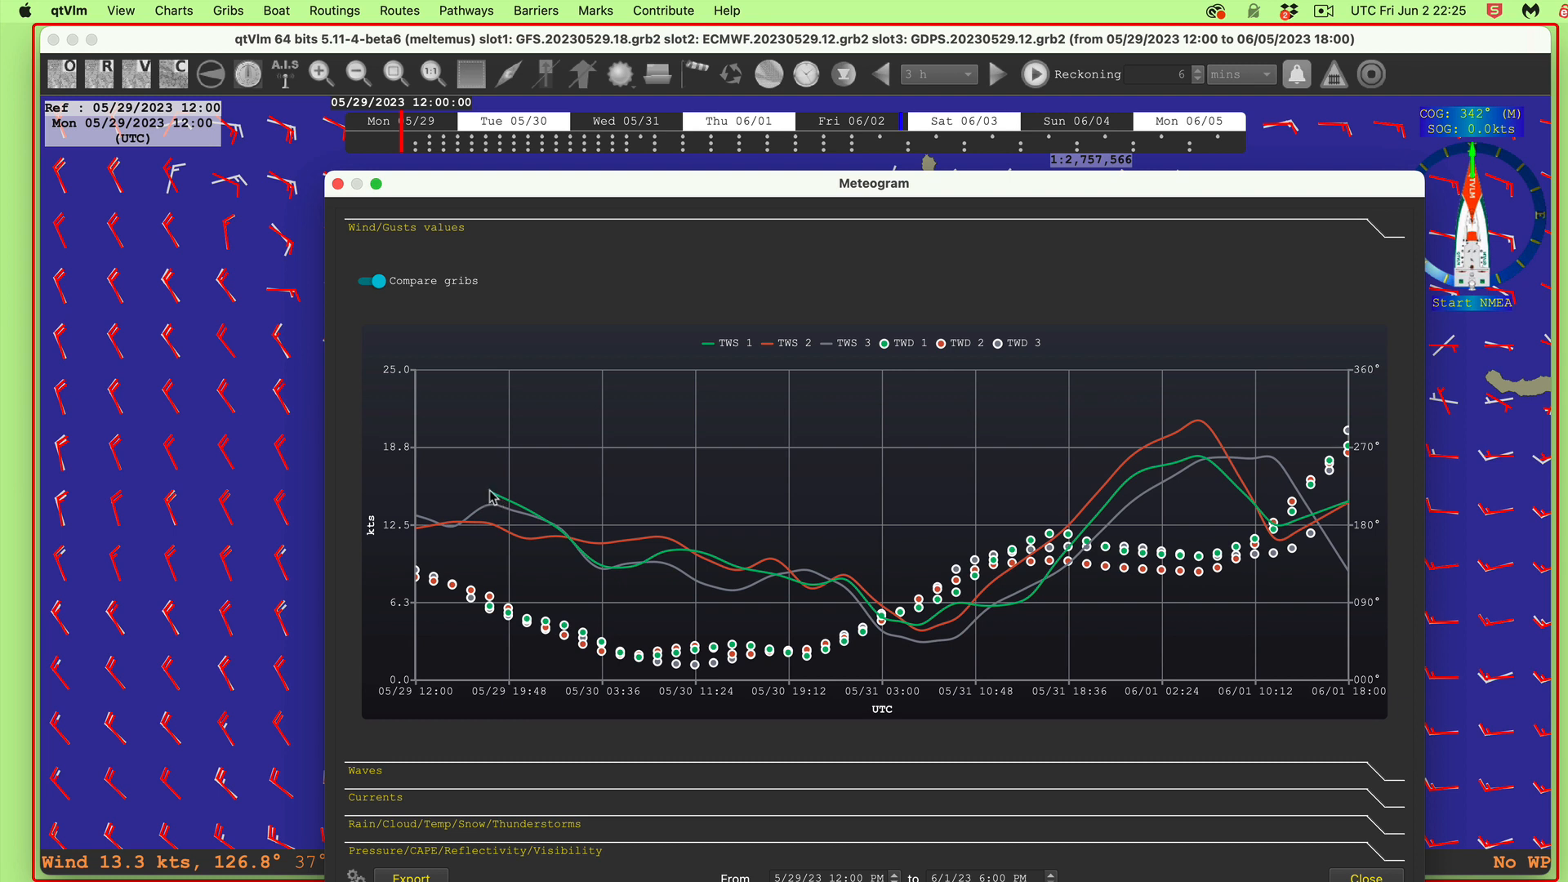
mouse_move(492, 496)
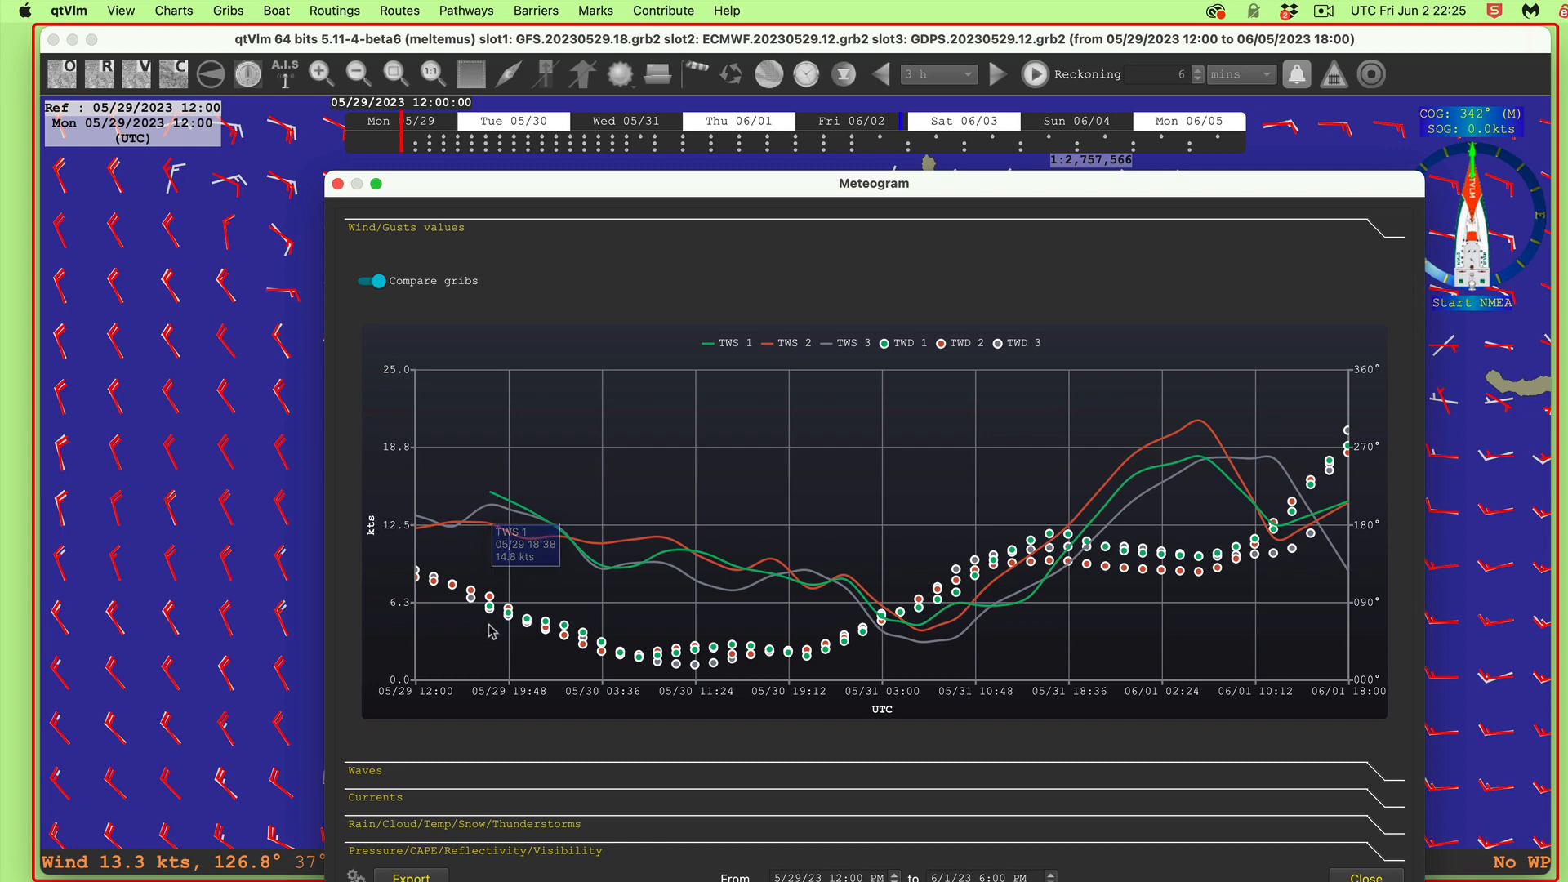
mouse_move(490, 607)
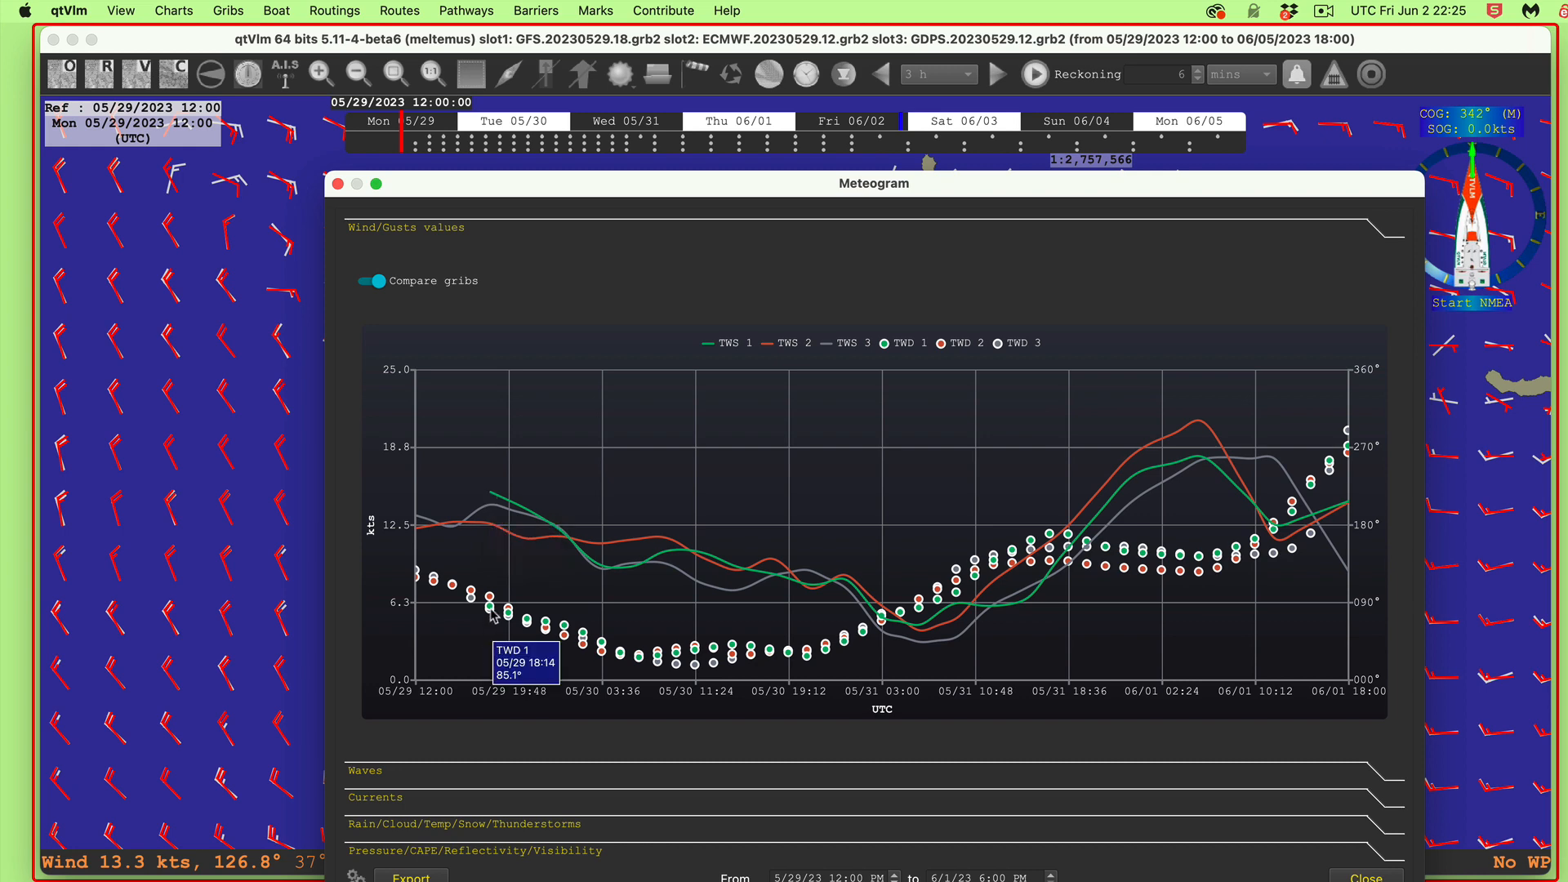
left_click(337, 184)
Step: Hide the wind barbs and step the forecast forward to Mon 05/29 18:00
left_click(724, 82)
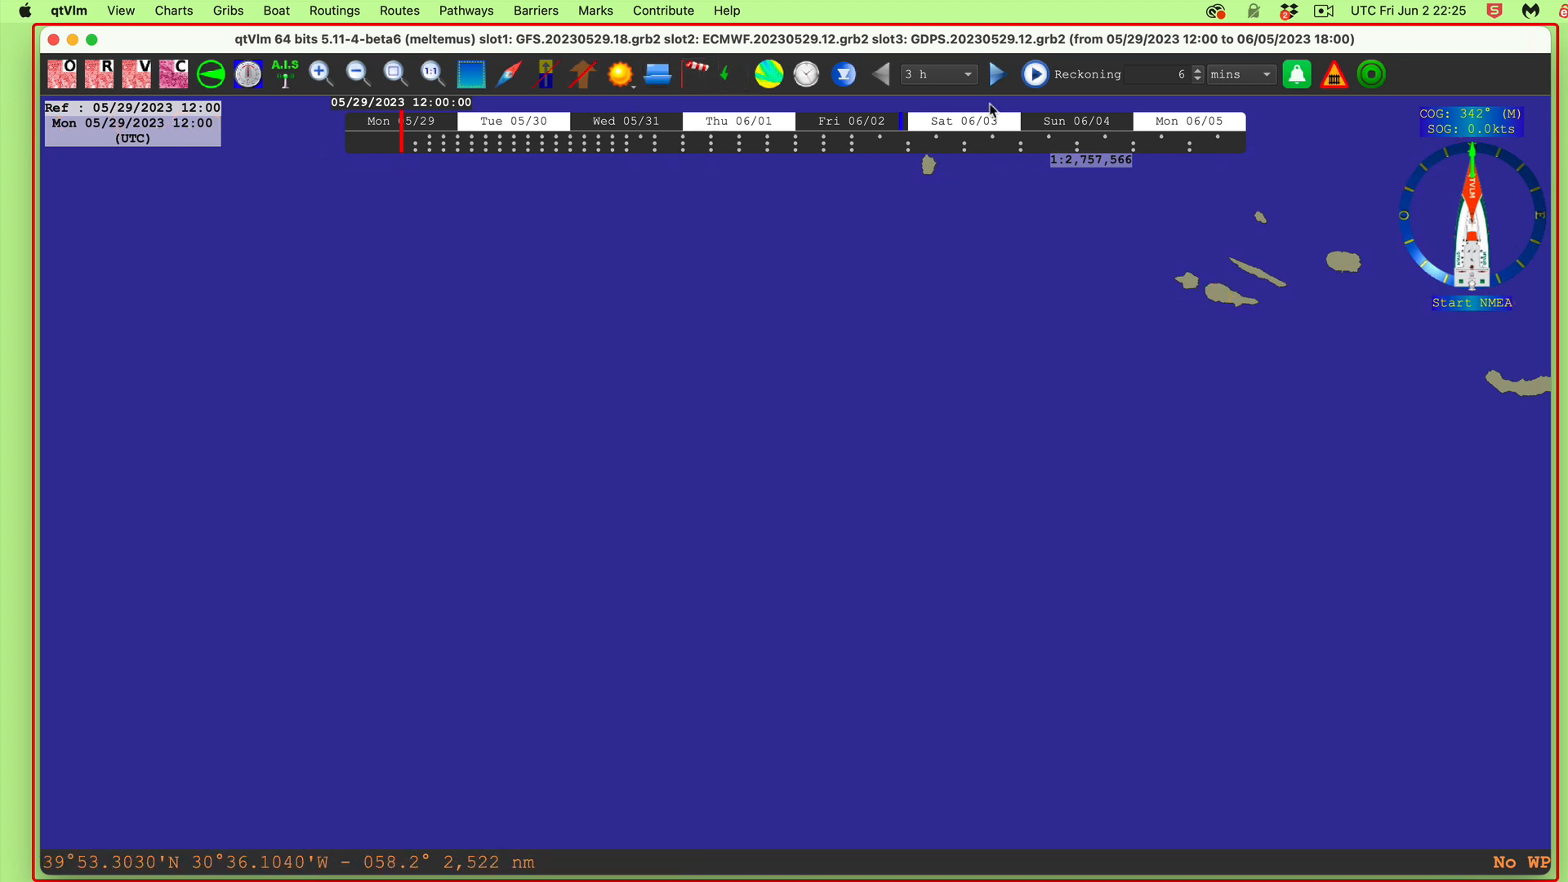
left_click(998, 75)
left_click(997, 75)
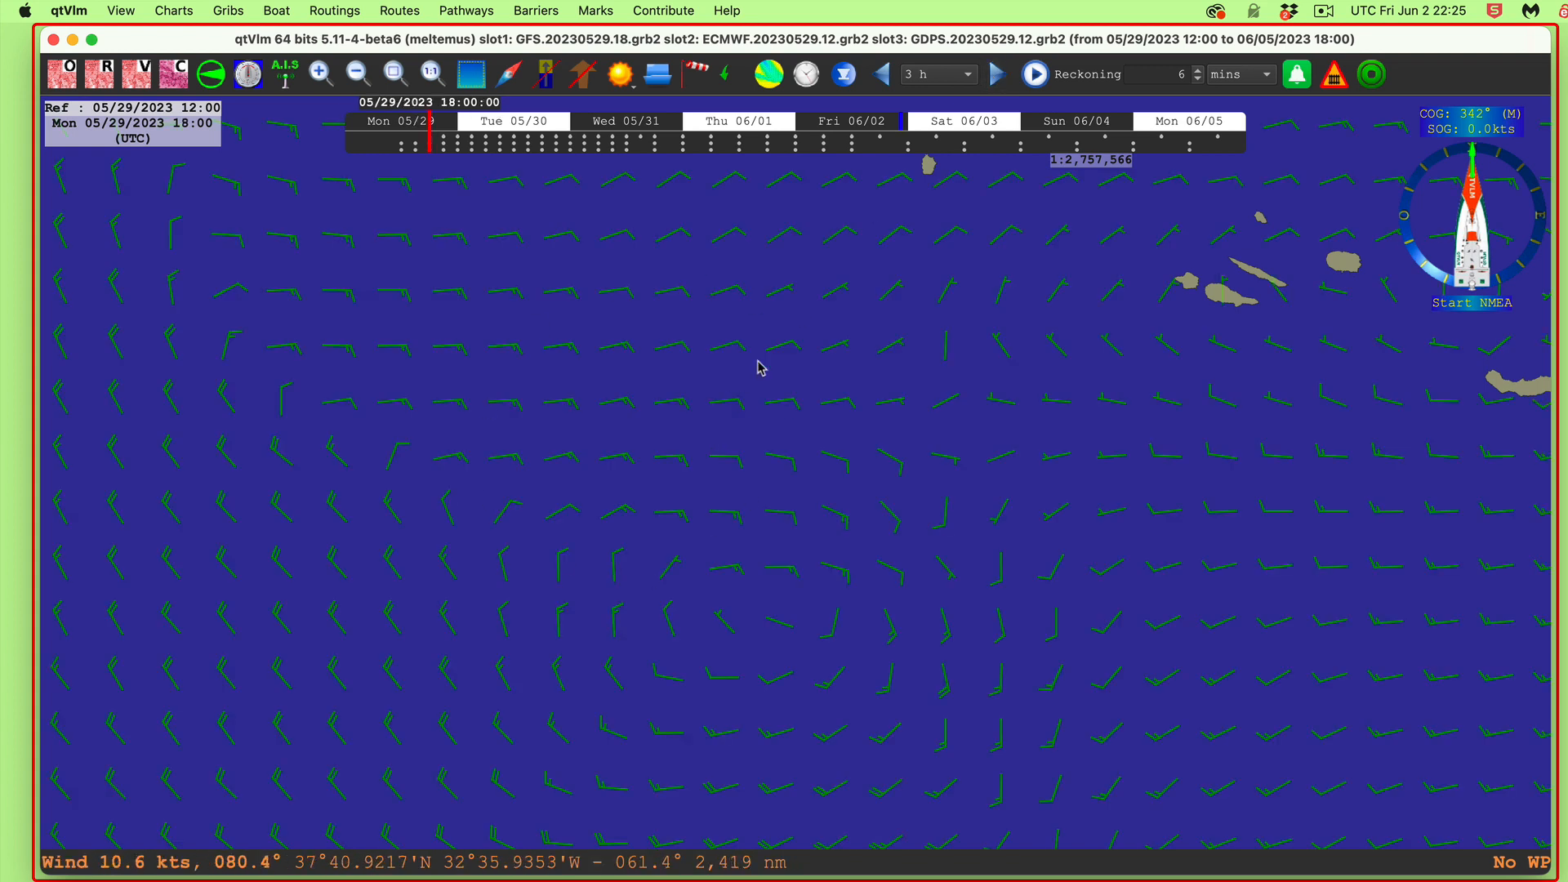
Step: Query the grib data at a map point, showing wind only in slot 1, then close the results
right_click(544, 441)
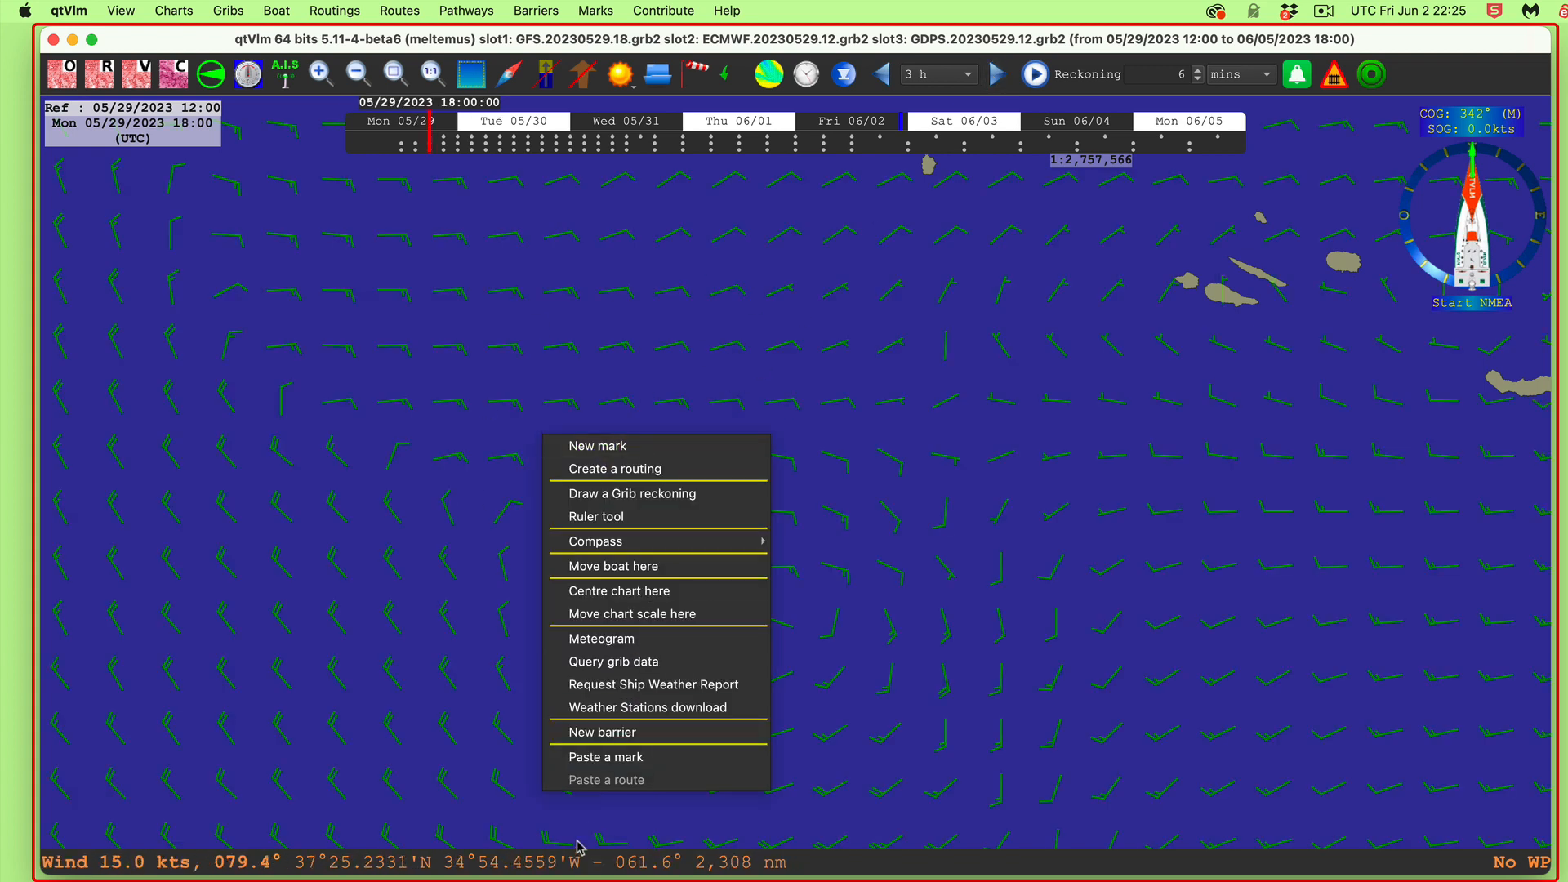
left_click(604, 658)
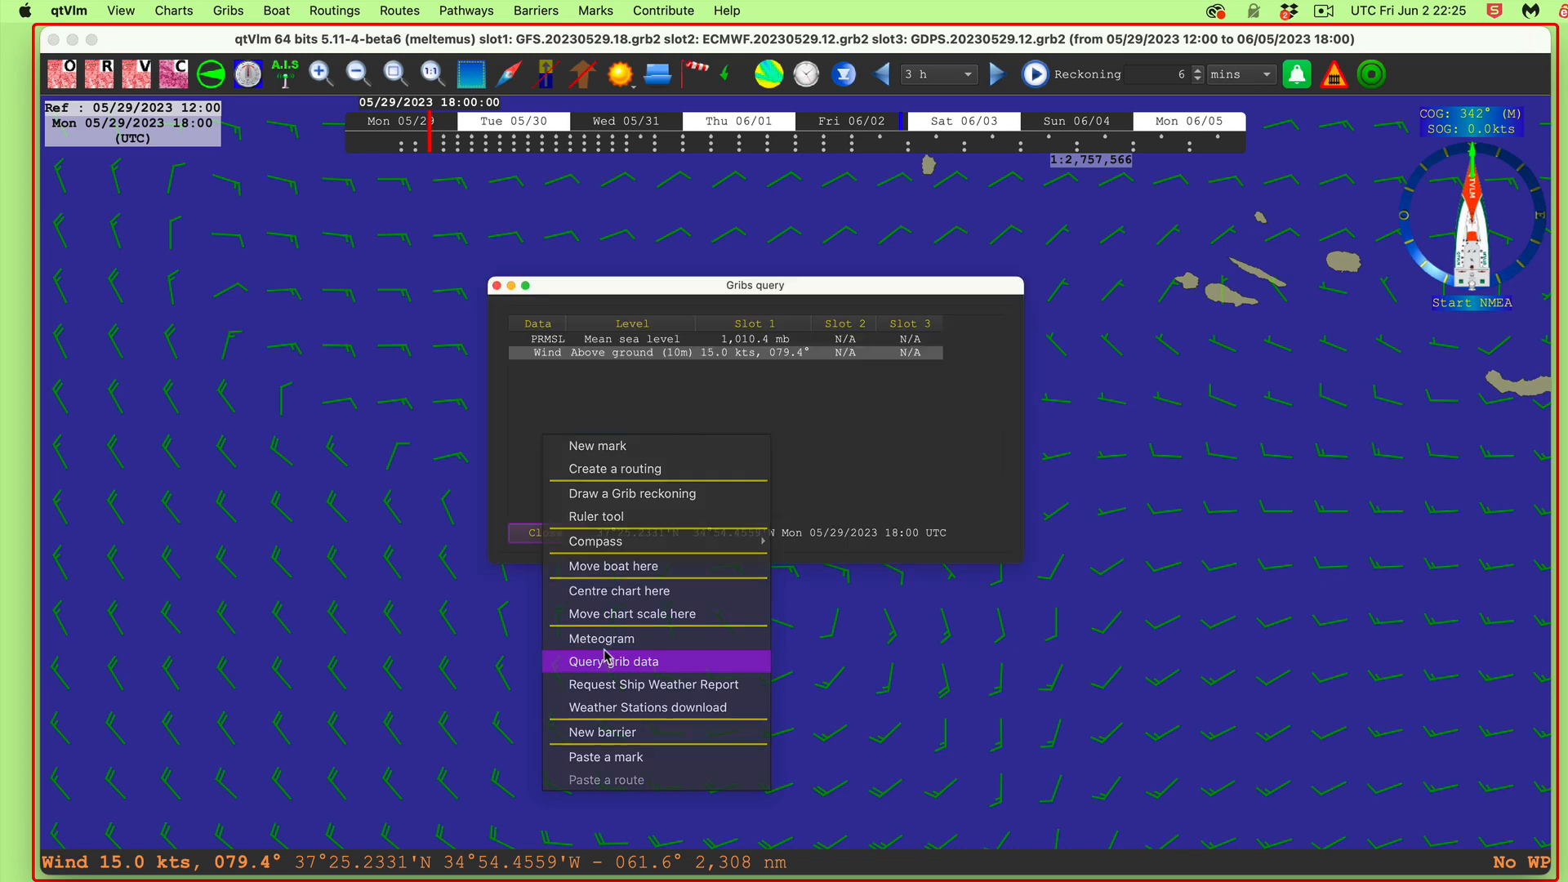
left_click(496, 286)
right_click(629, 372)
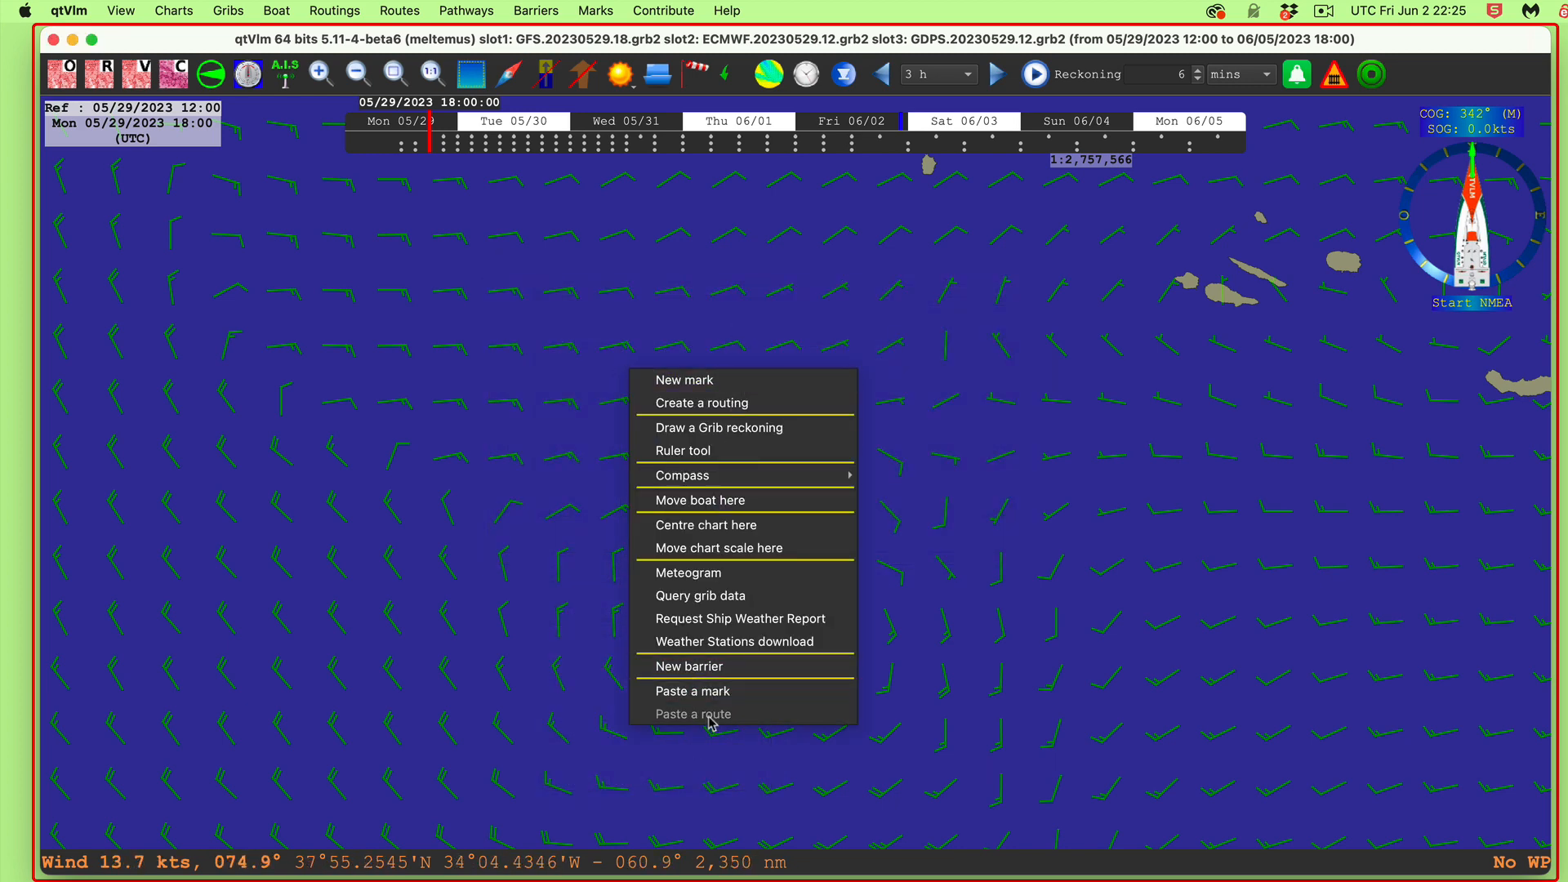
Step: Open and enlarge a meteogram, overlay TWS/TWD 1-3 from all three gribs, then close it
left_click(714, 576)
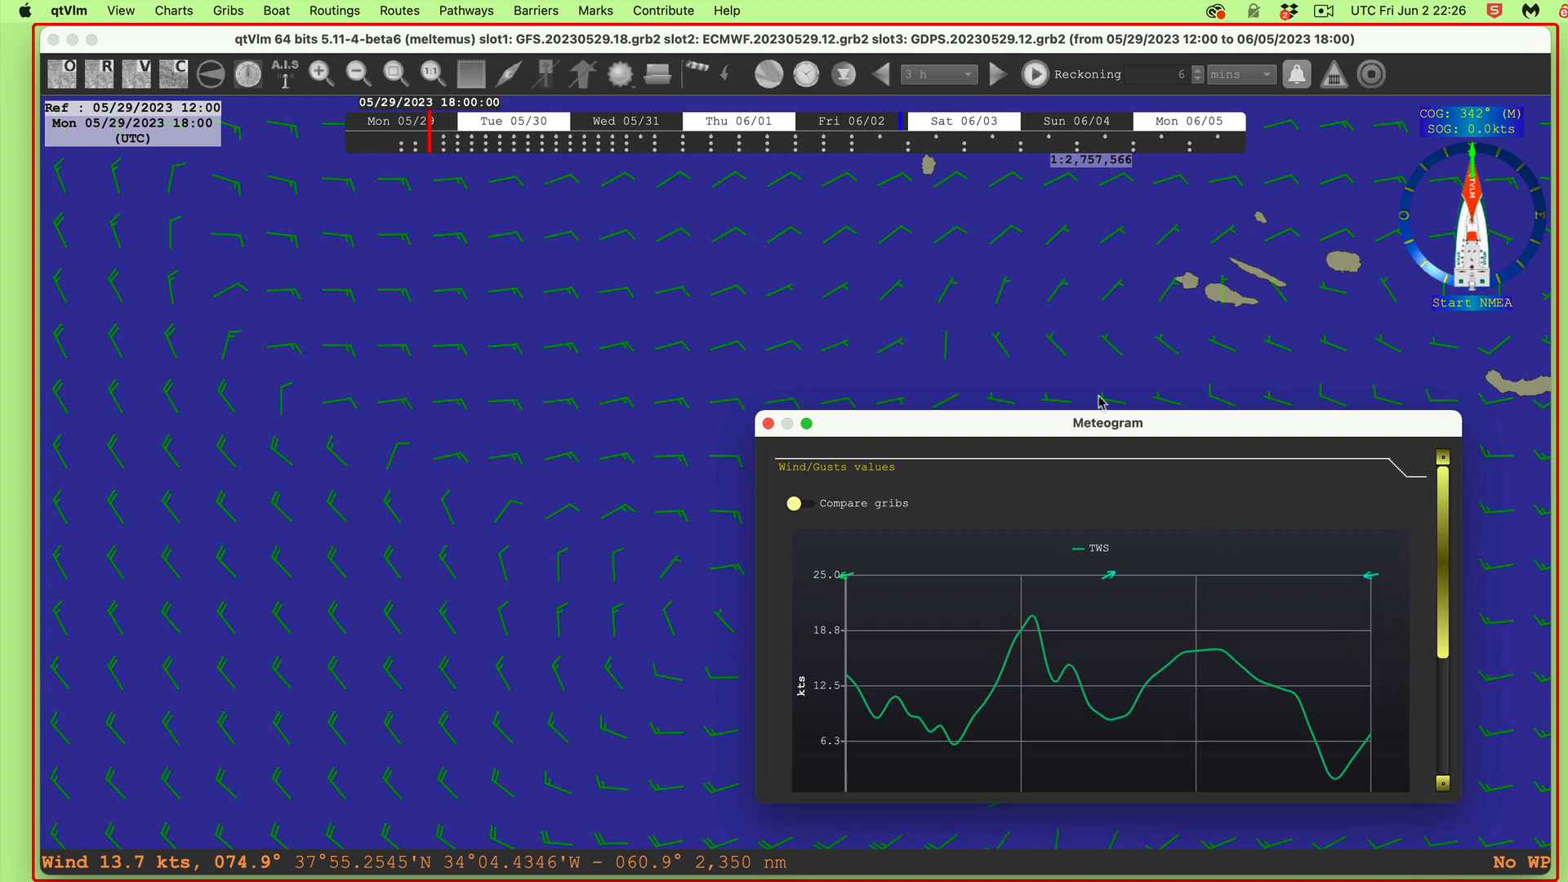
left_click_drag(1108, 434, 712, 242)
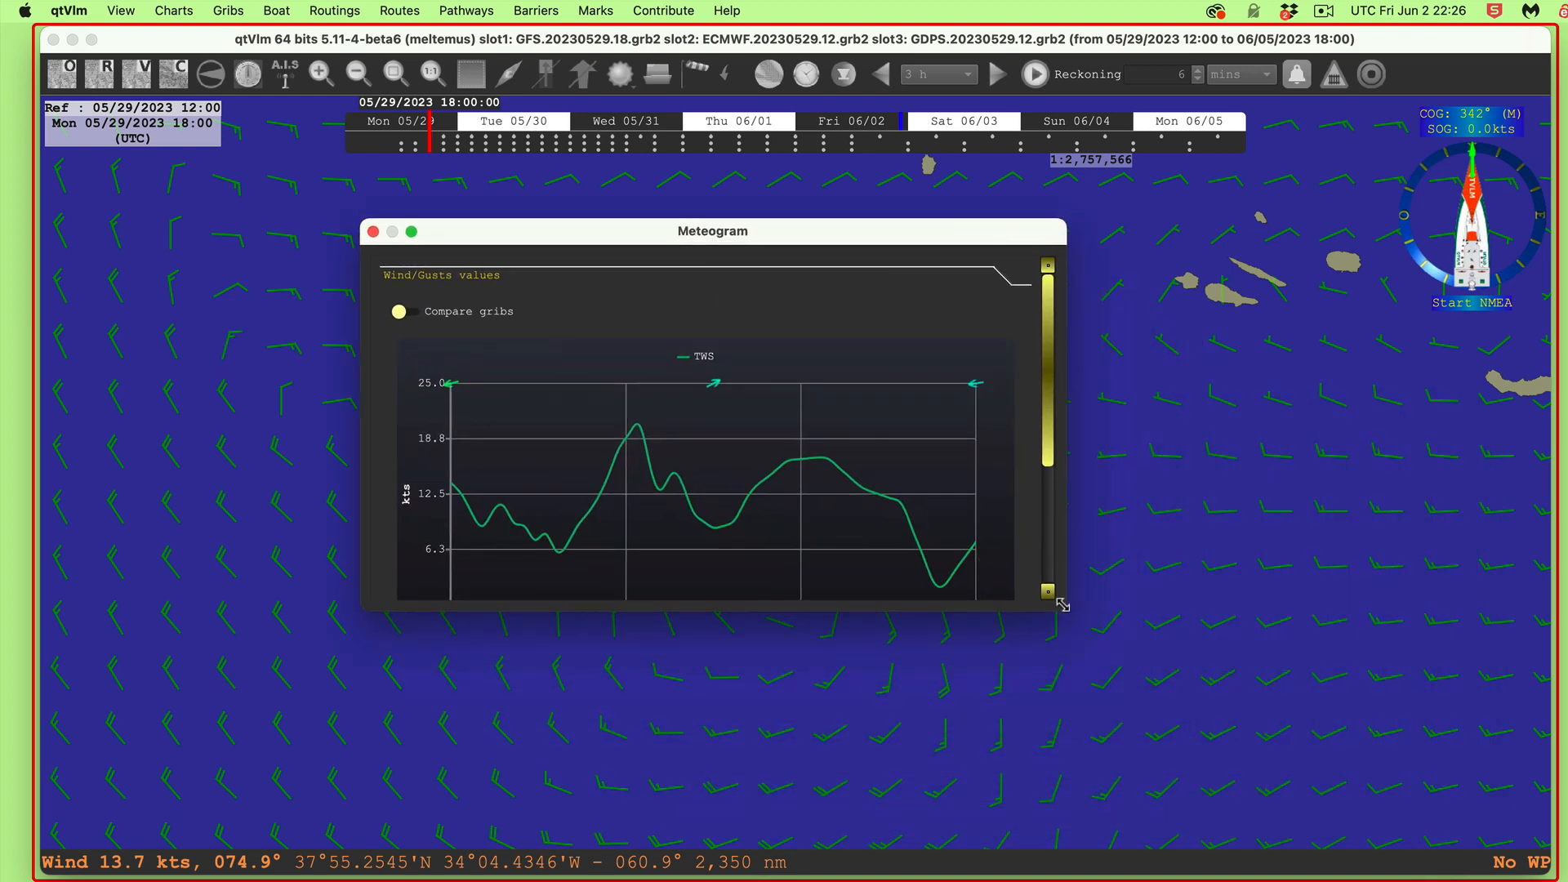
left_click_drag(1066, 608, 1443, 848)
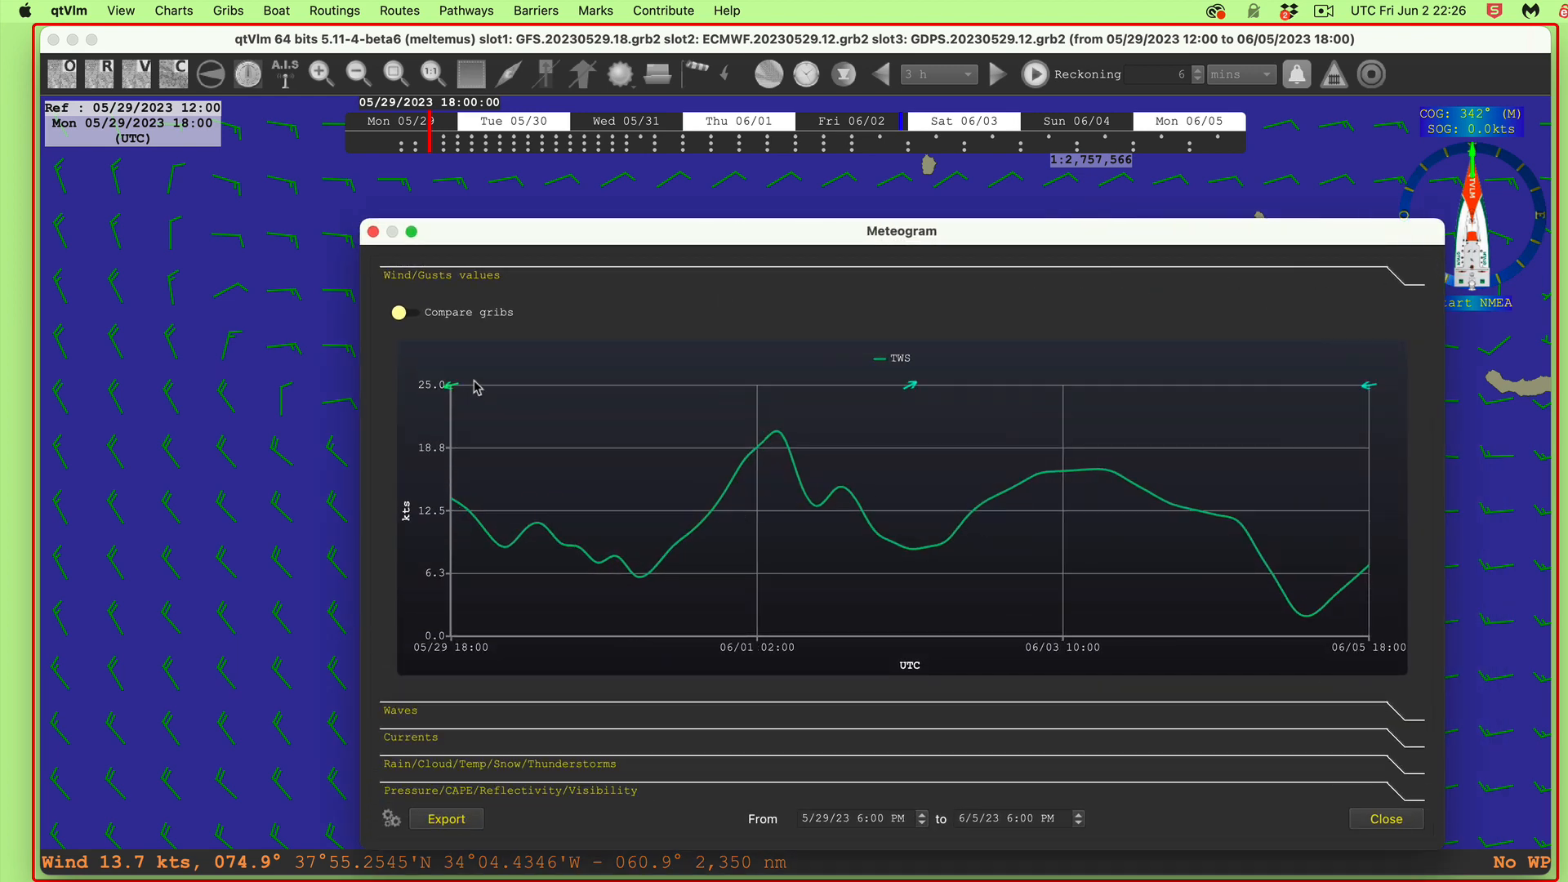
left_click(478, 318)
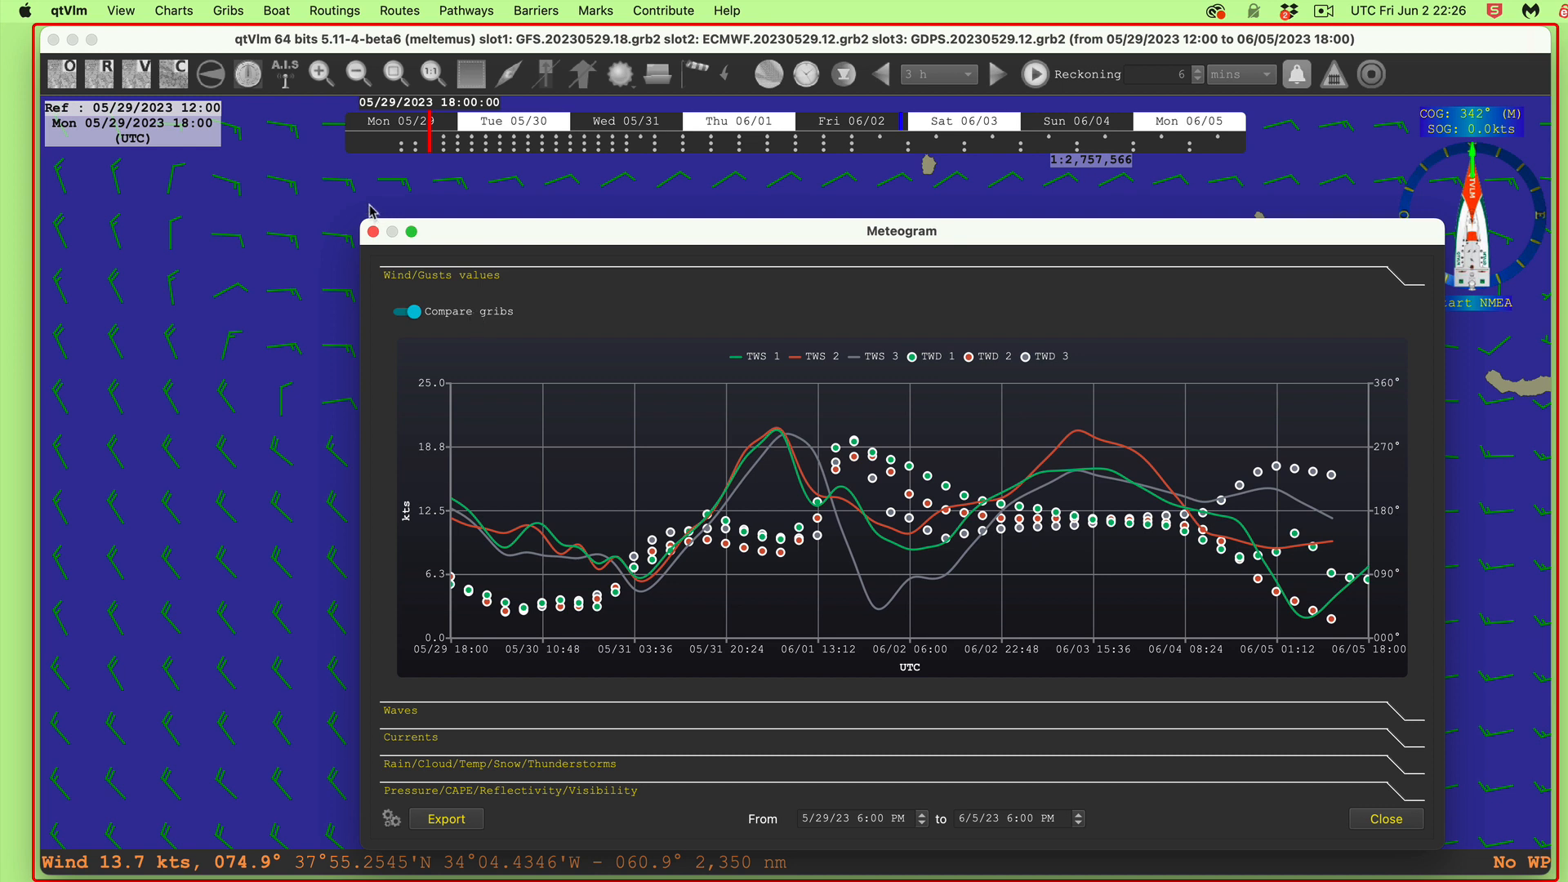
left_click(373, 232)
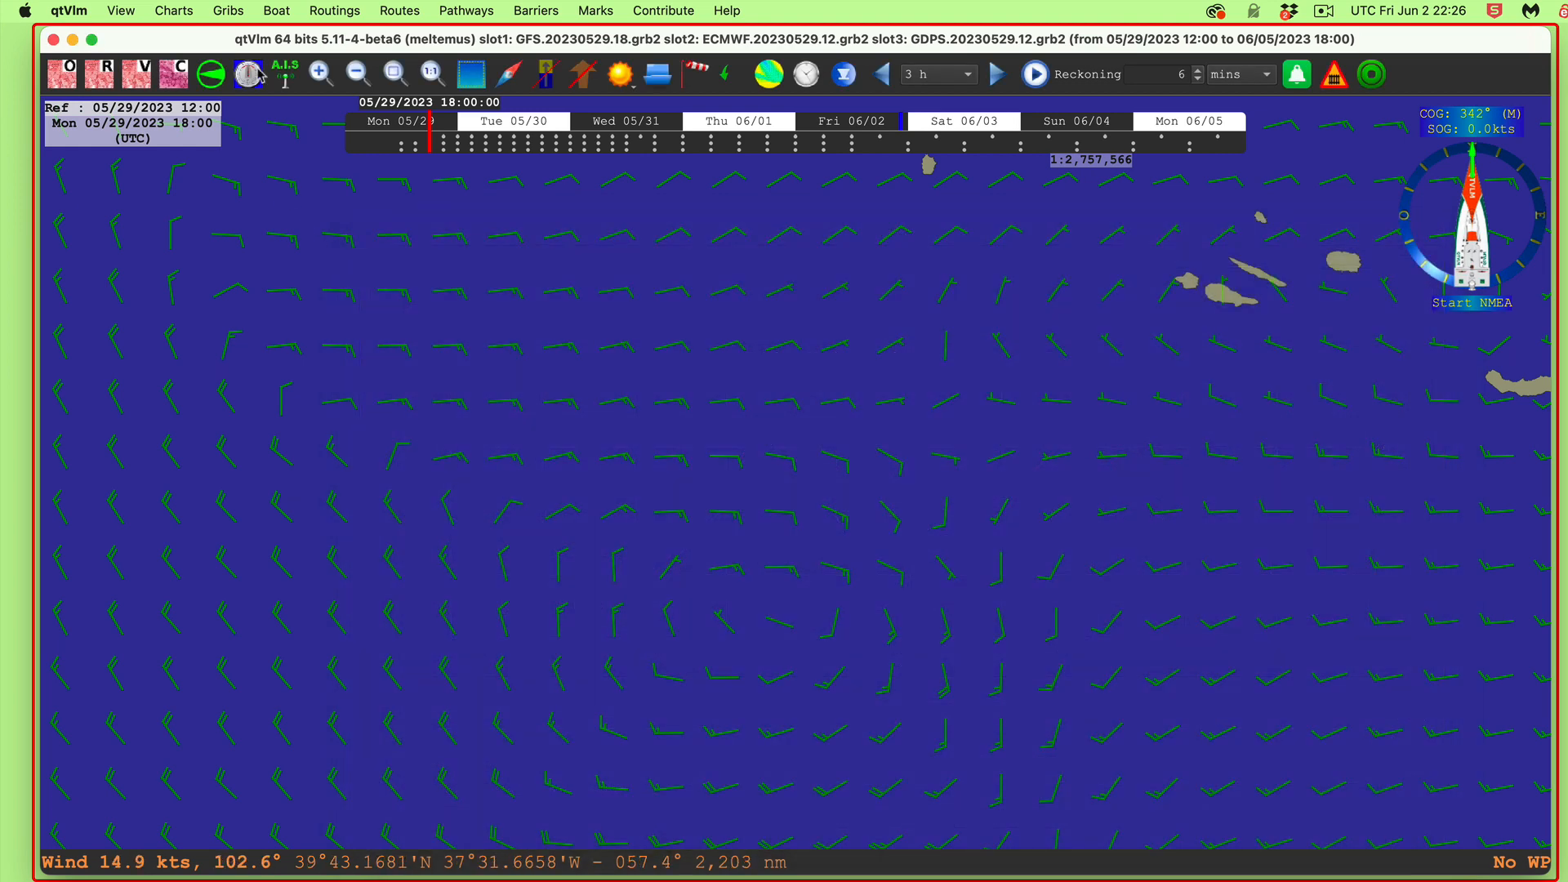
Step: Look through the Charts menu options and dismiss it without changes
left_click(191, 11)
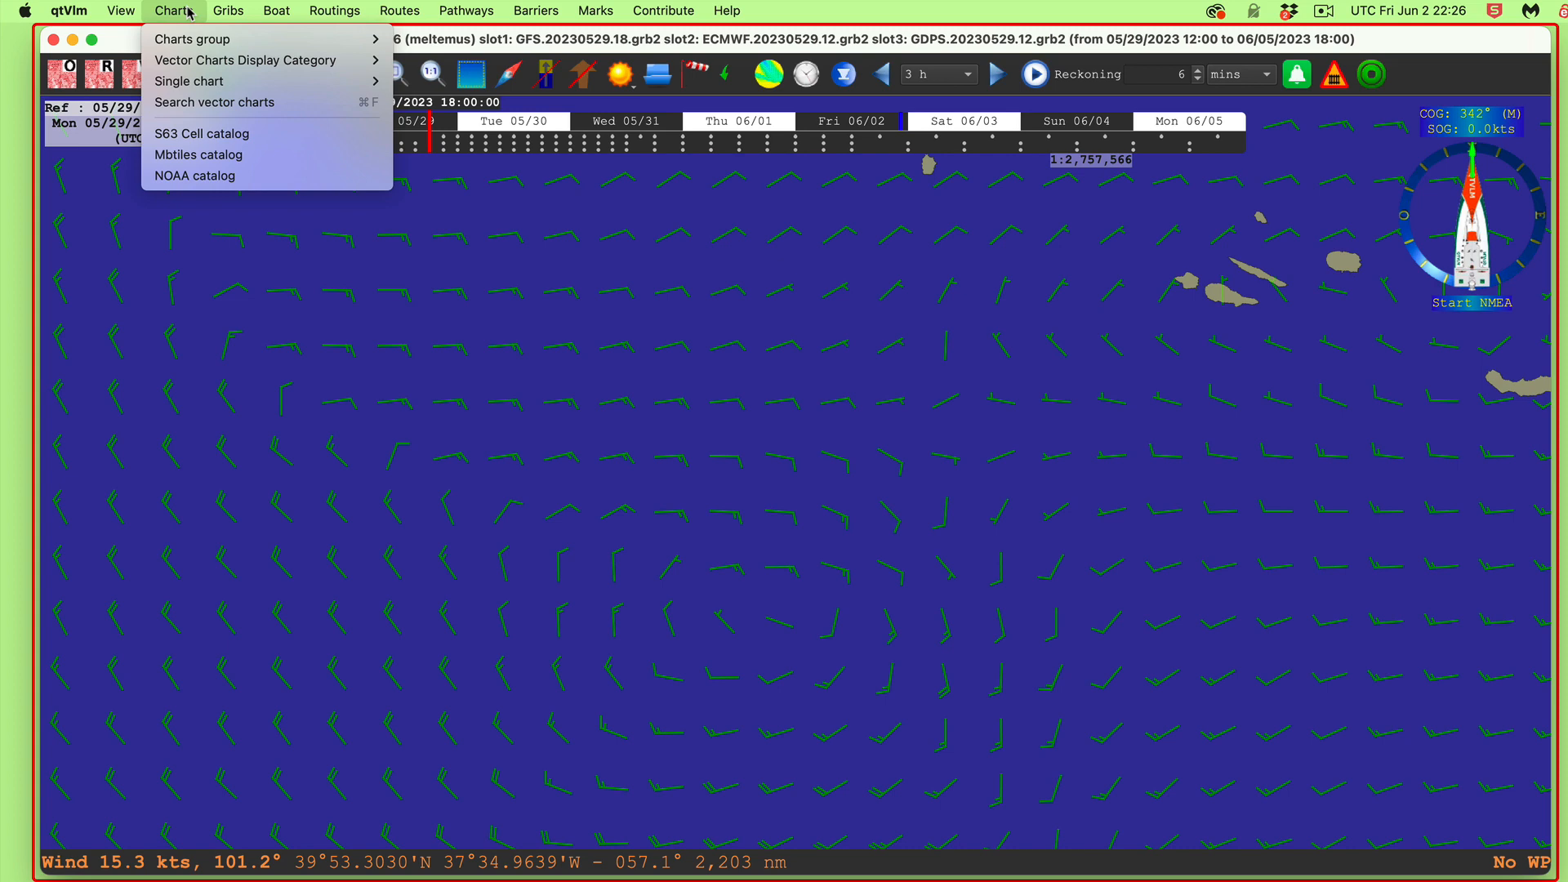
mouse_move(178, 42)
left_click(607, 490)
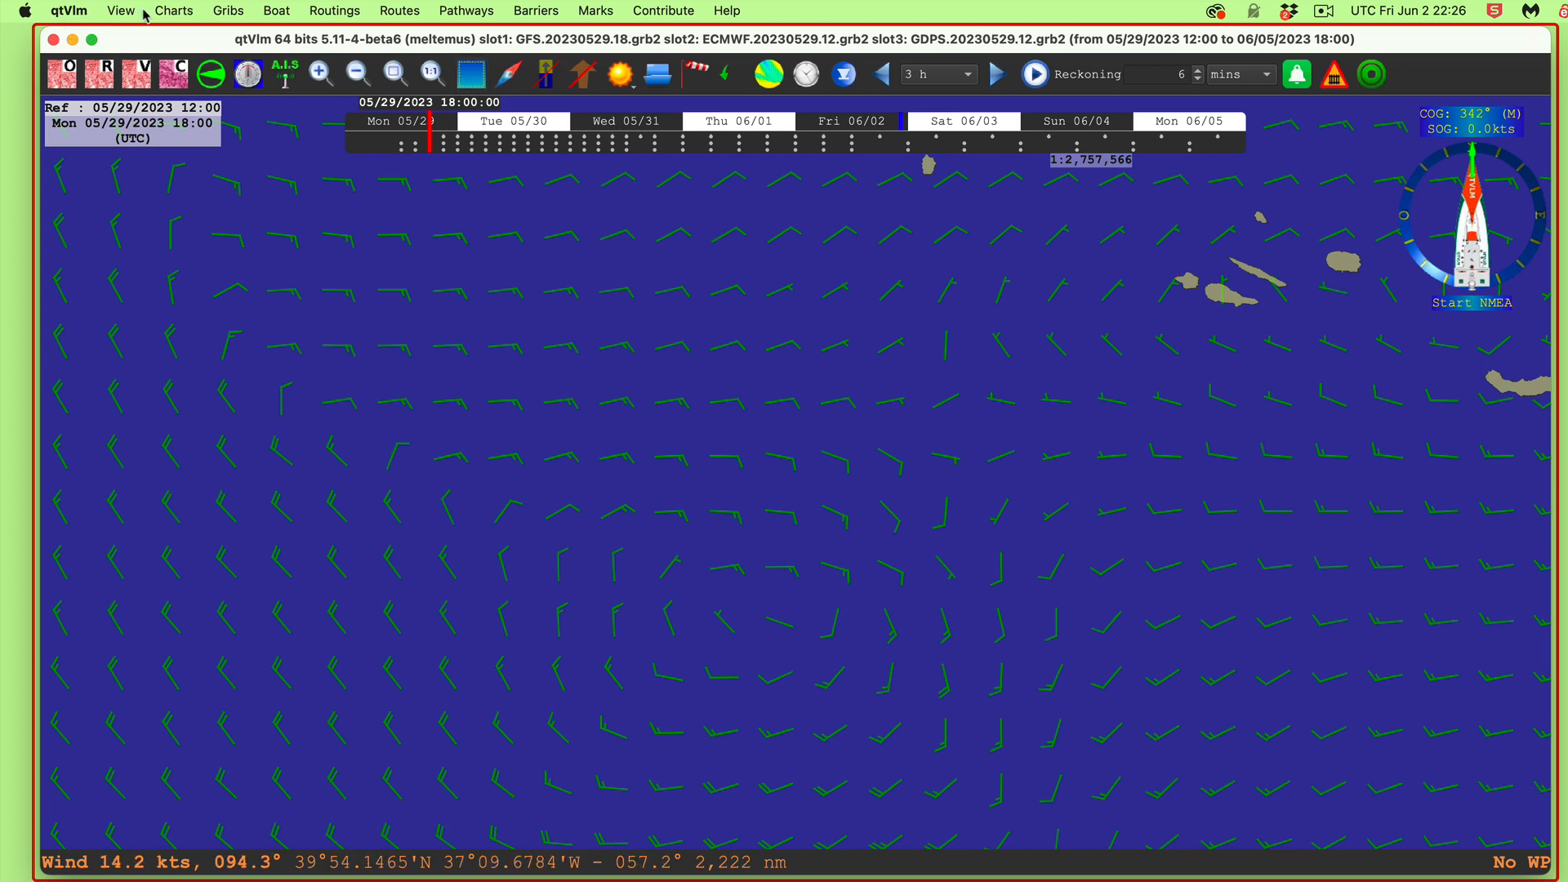
Step: Close the GDPS grib in Grib slot 3
left_click(228, 12)
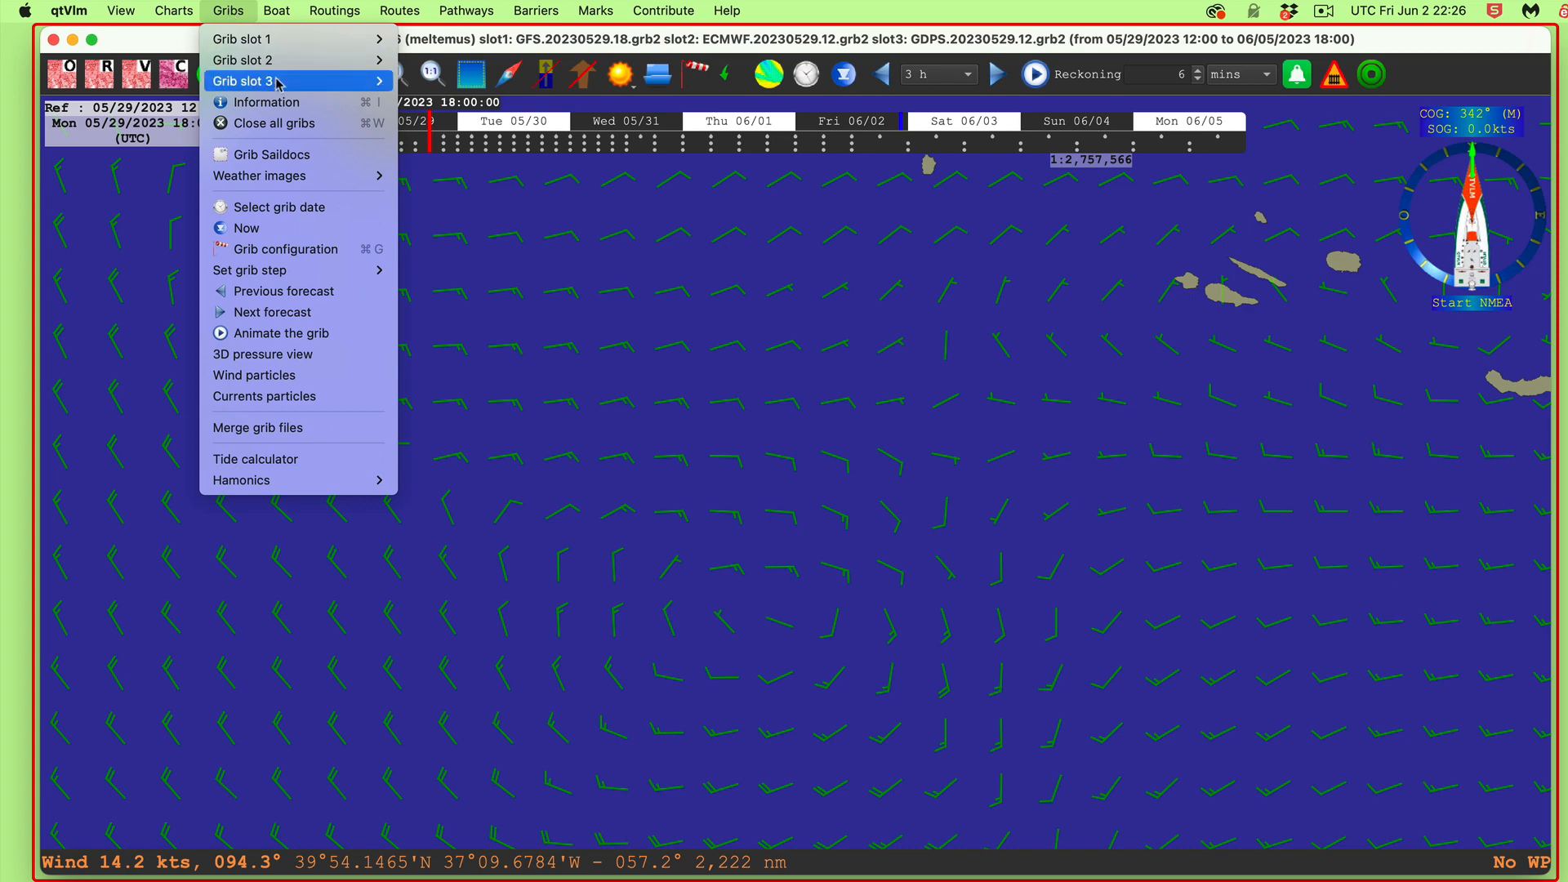
mouse_move(278, 81)
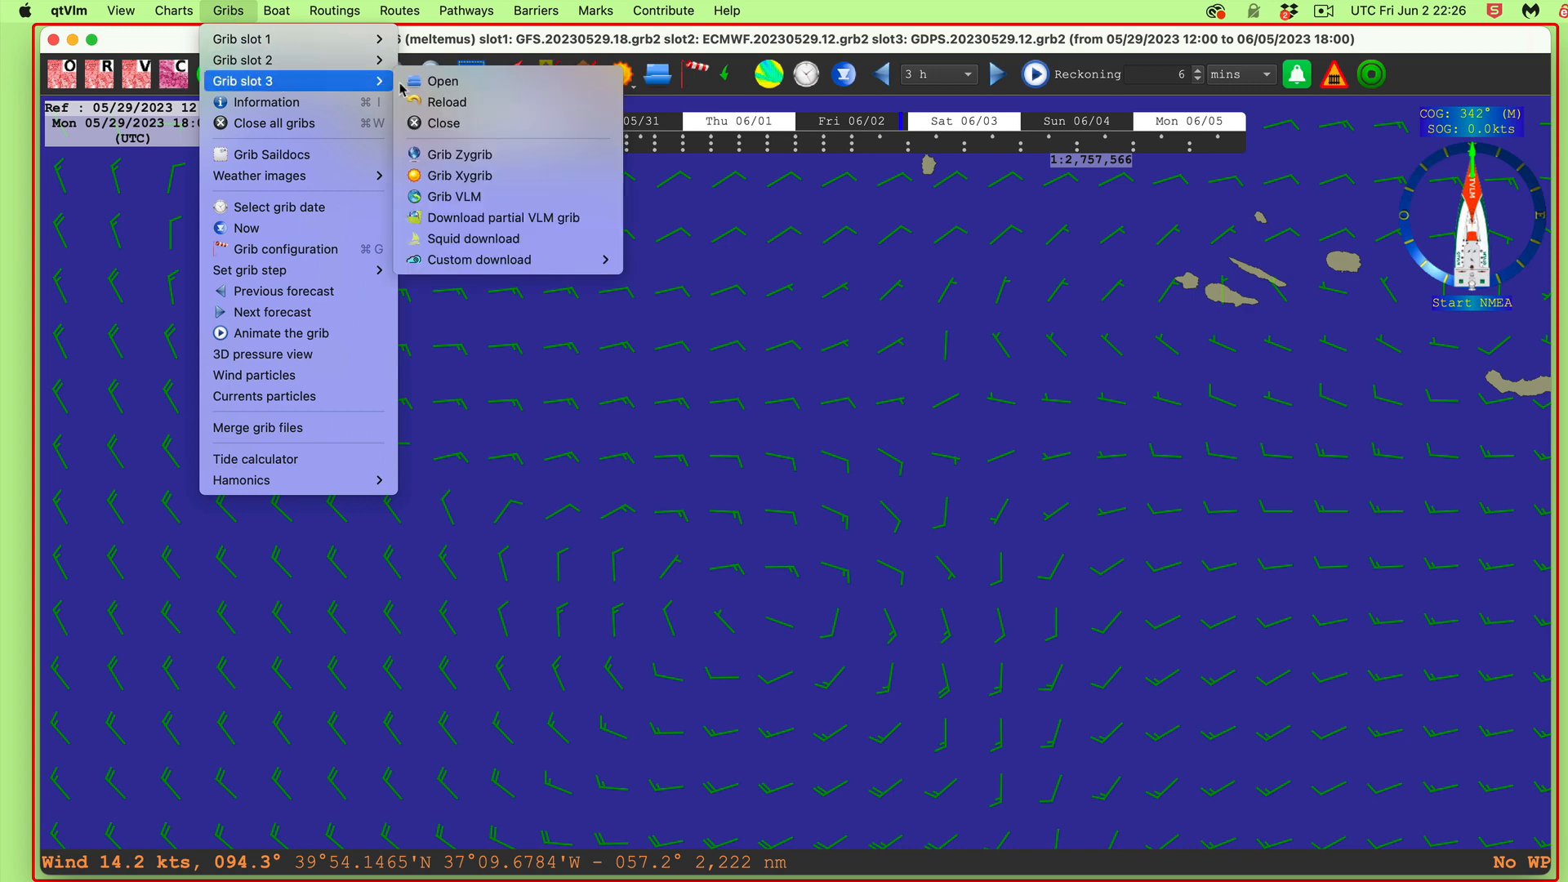
left_click(455, 130)
Step: Close the ECMWF grib in Grib slot 2, leaving only GFS loaded
left_click(232, 12)
mouse_move(327, 60)
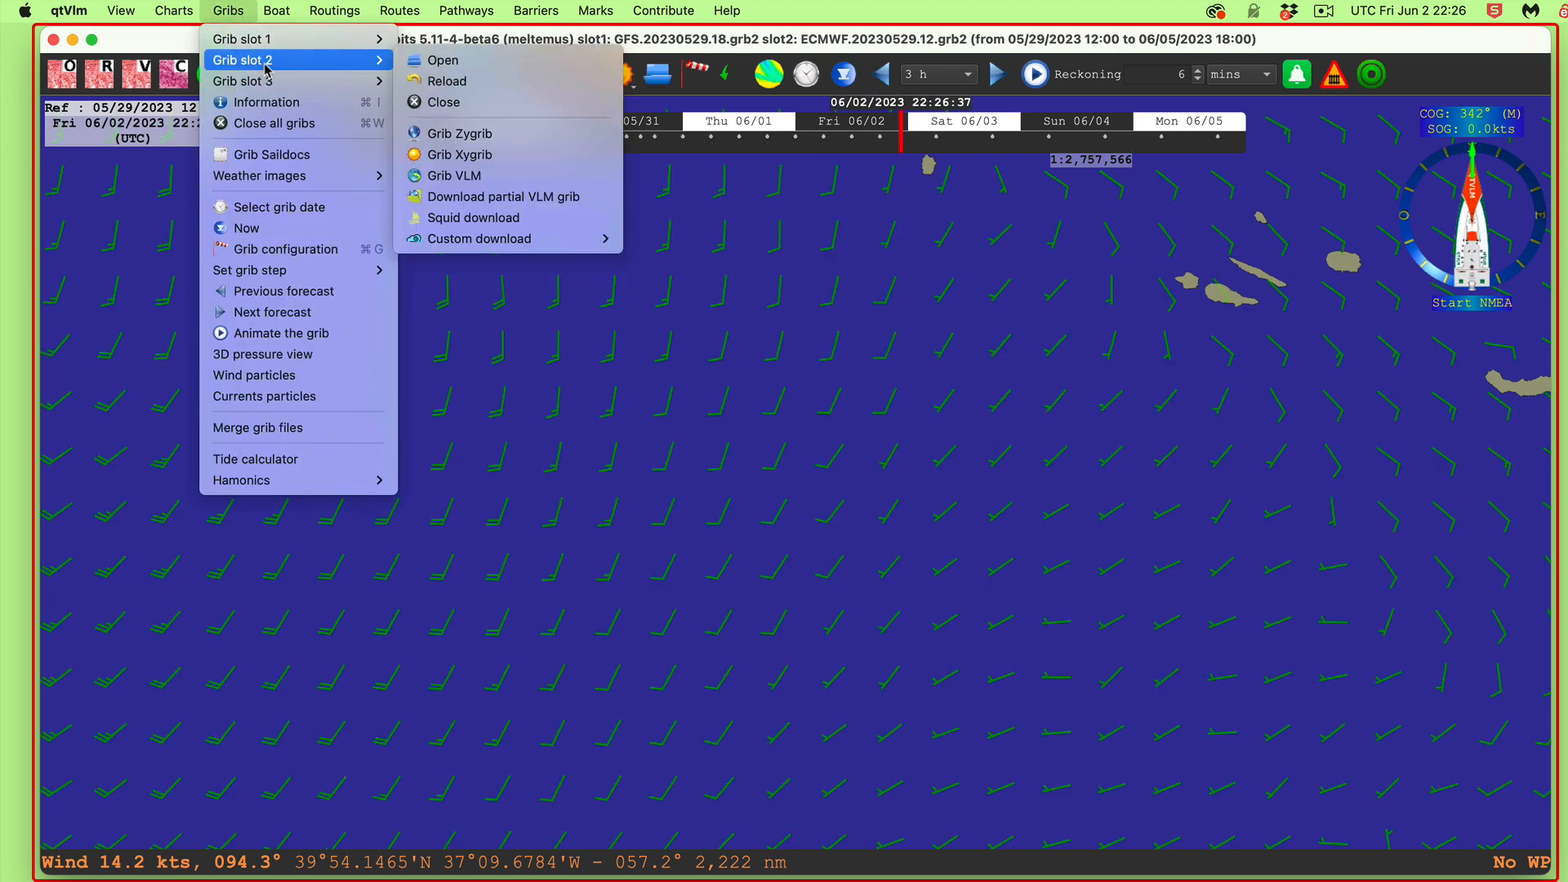
left_click(451, 105)
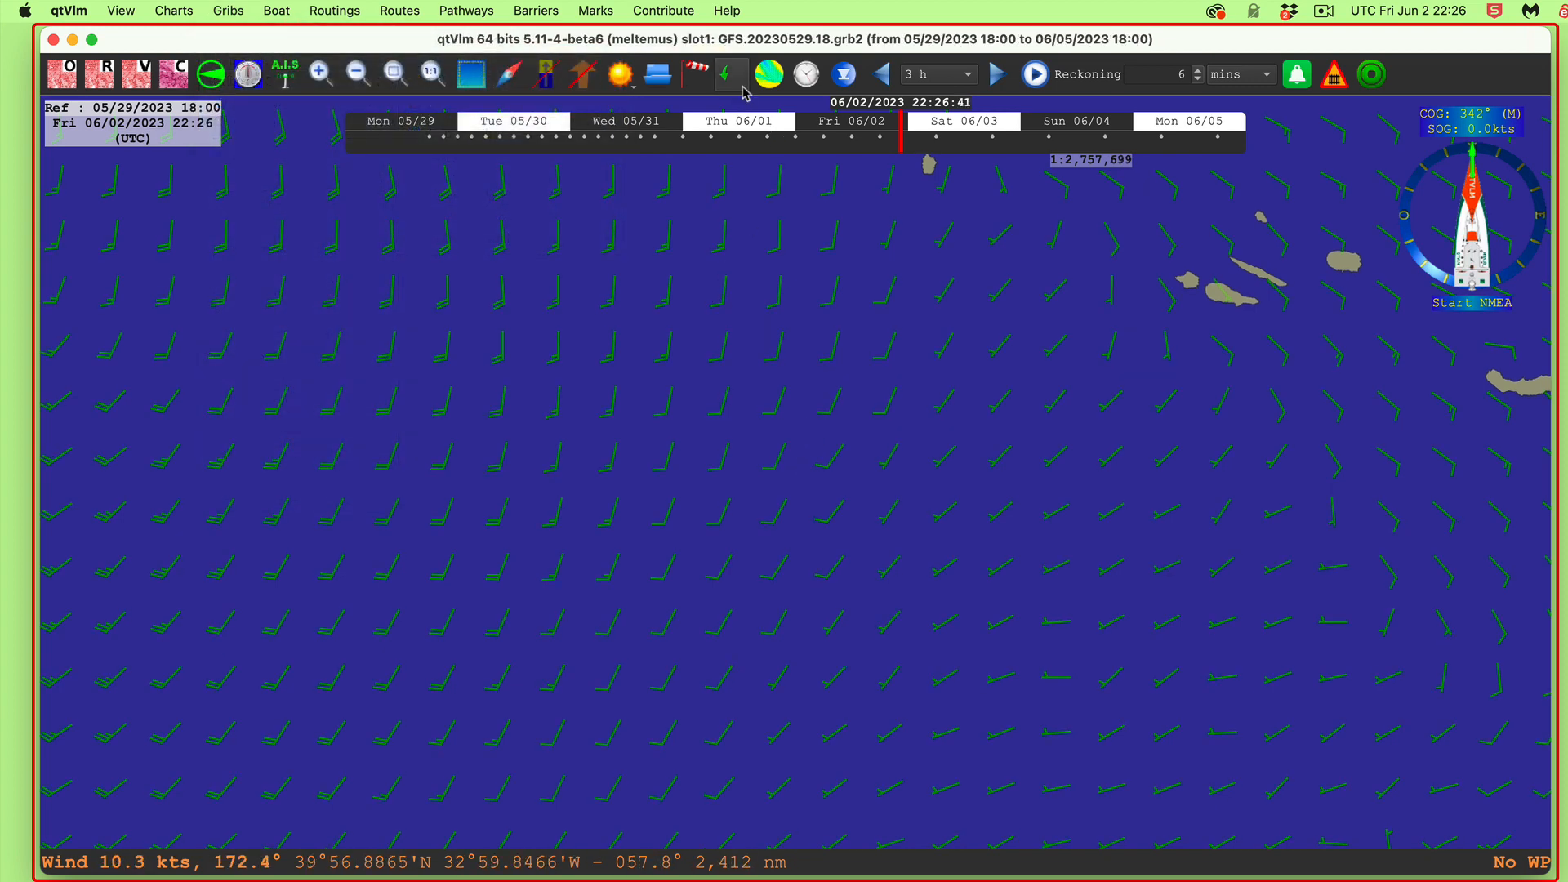
right_click(657, 379)
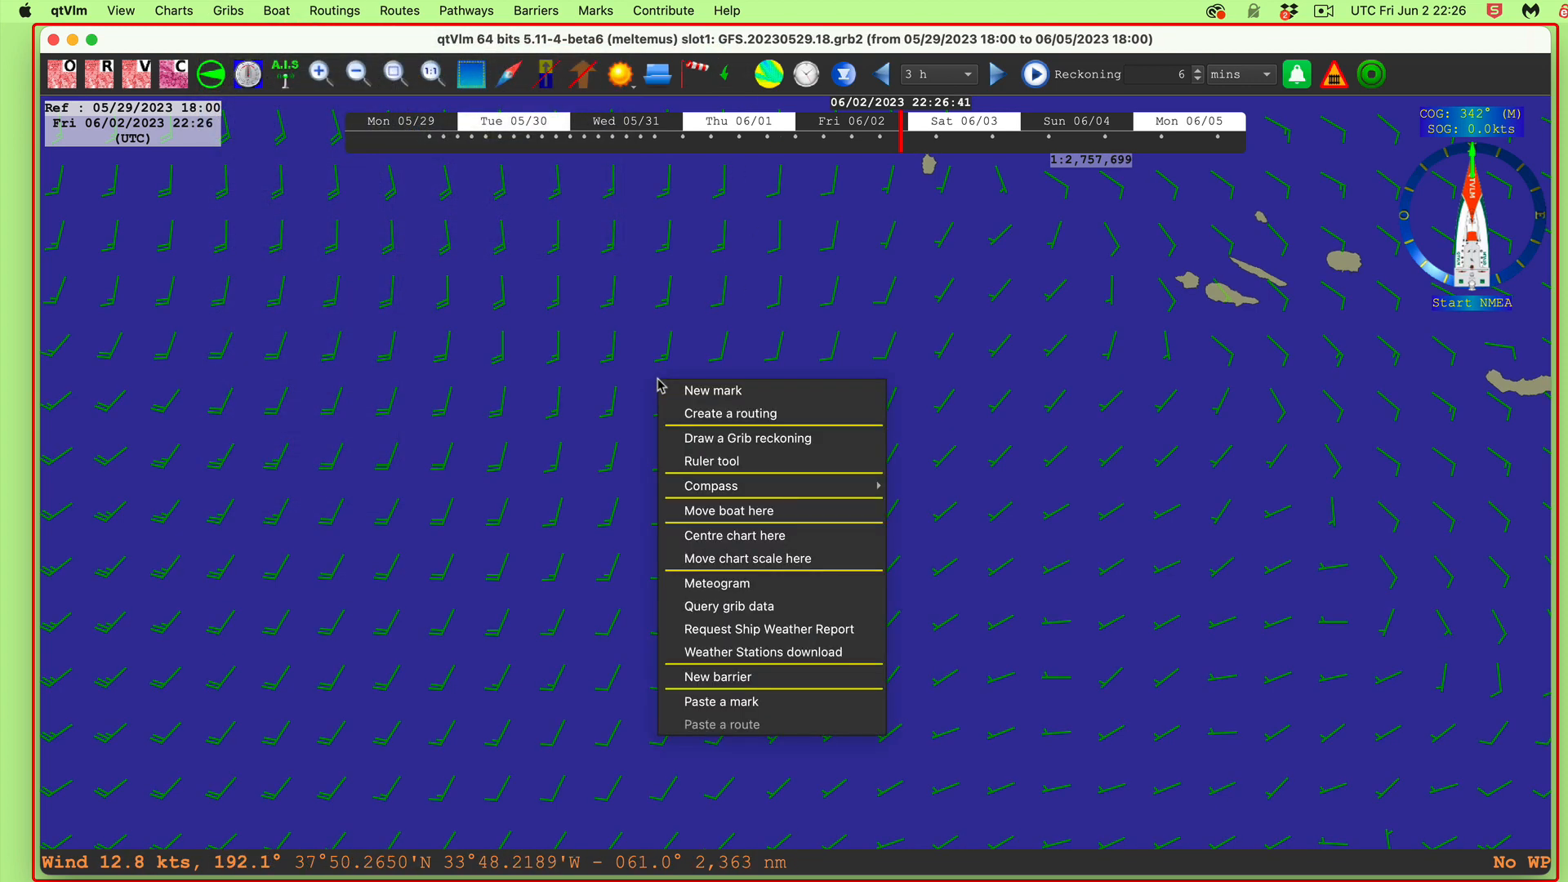
left_click(758, 583)
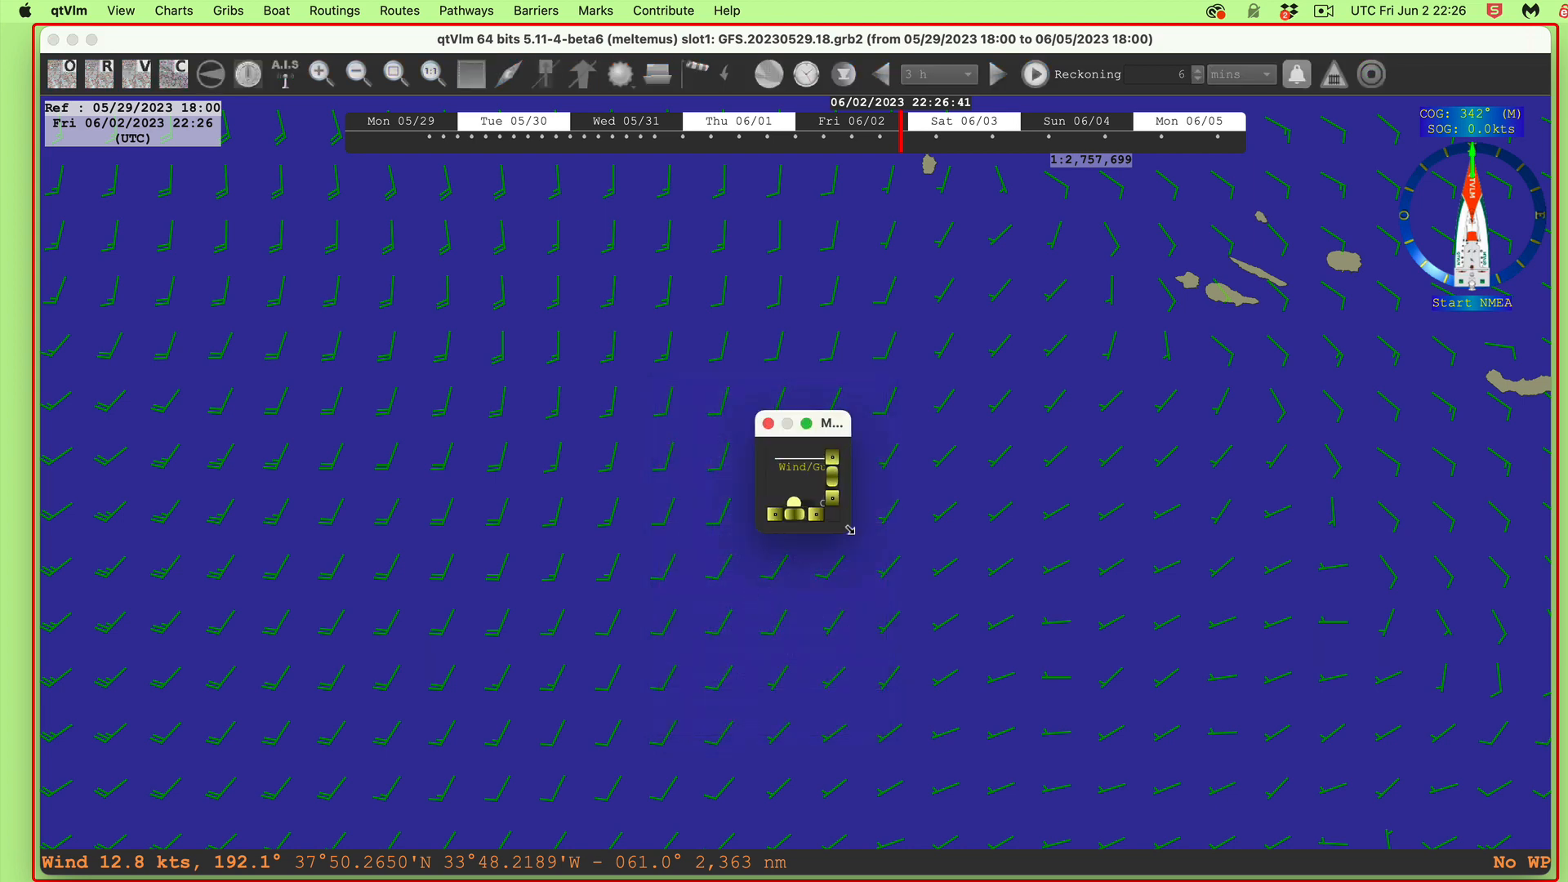
left_click_drag(850, 530, 1489, 817)
left_click_drag(1209, 424, 821, 188)
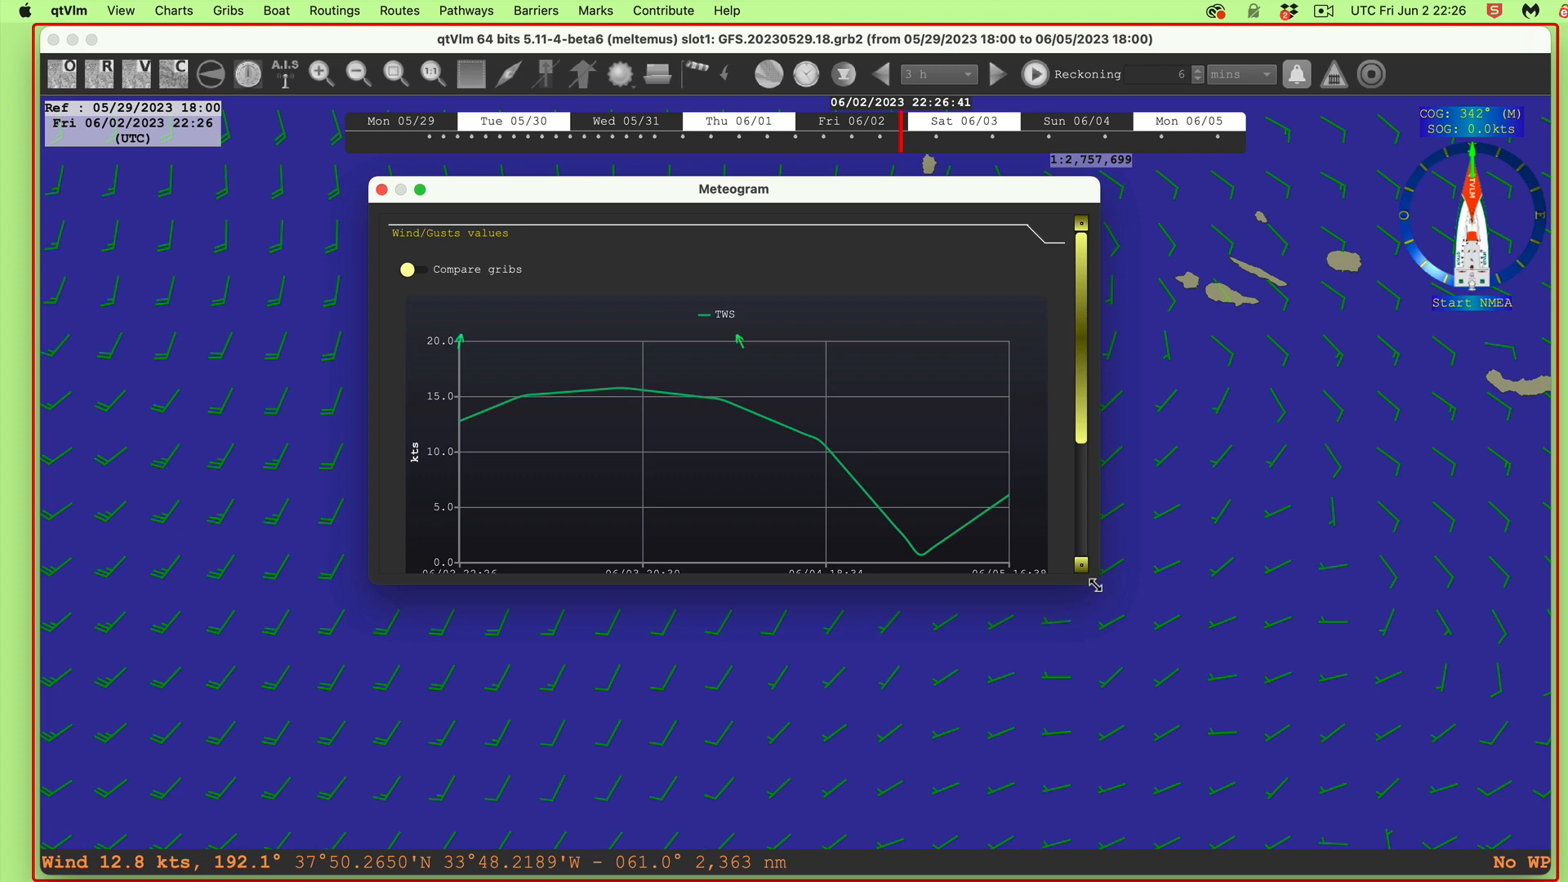
left_click_drag(1096, 586, 1477, 831)
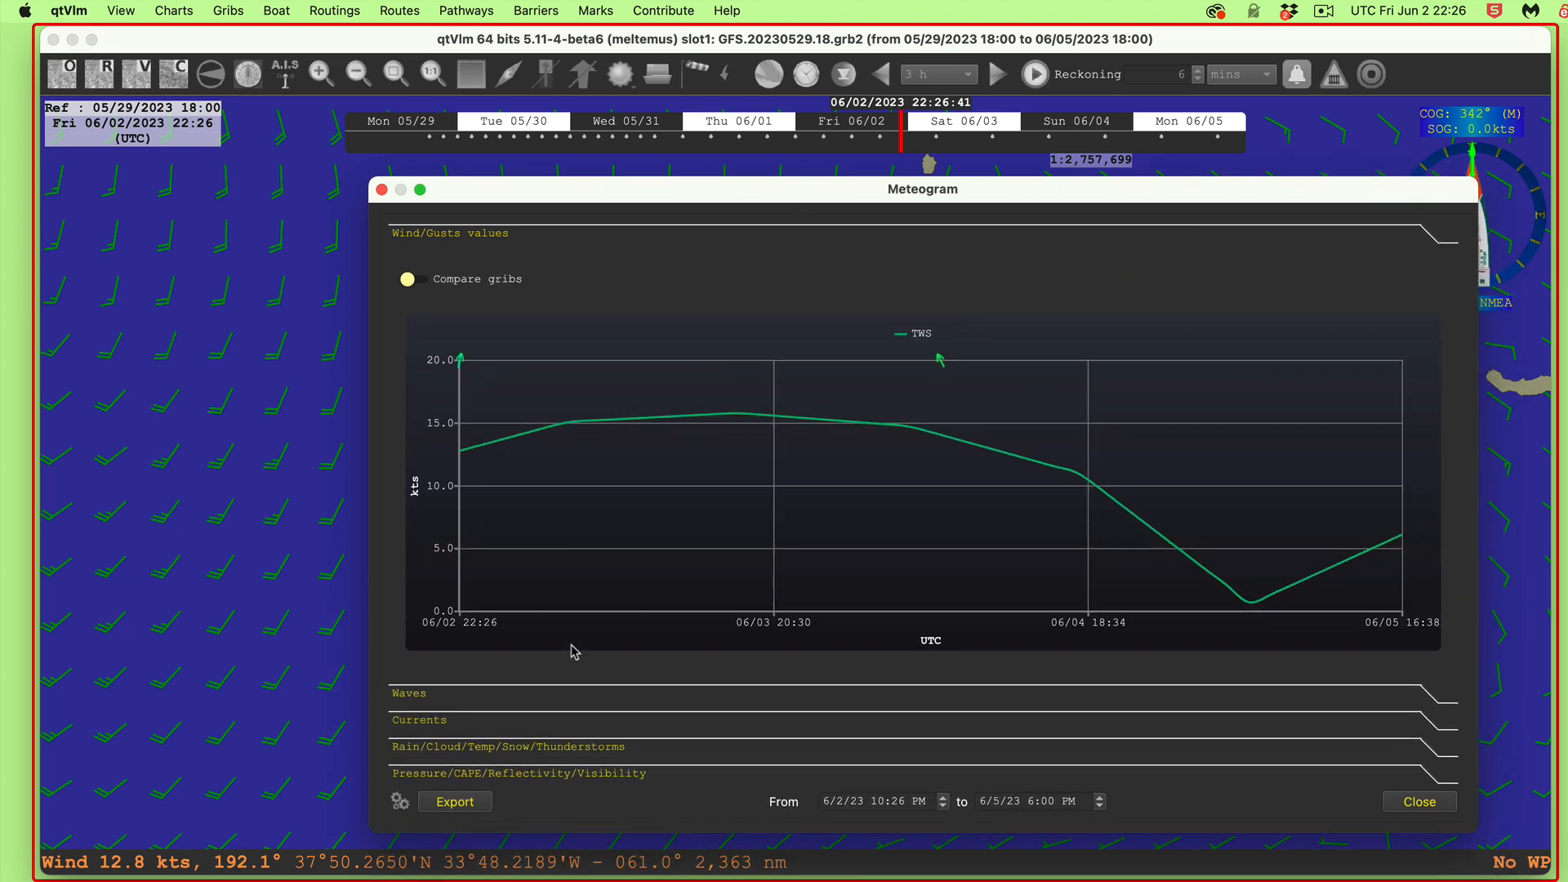
left_click_drag(553, 190, 582, 84)
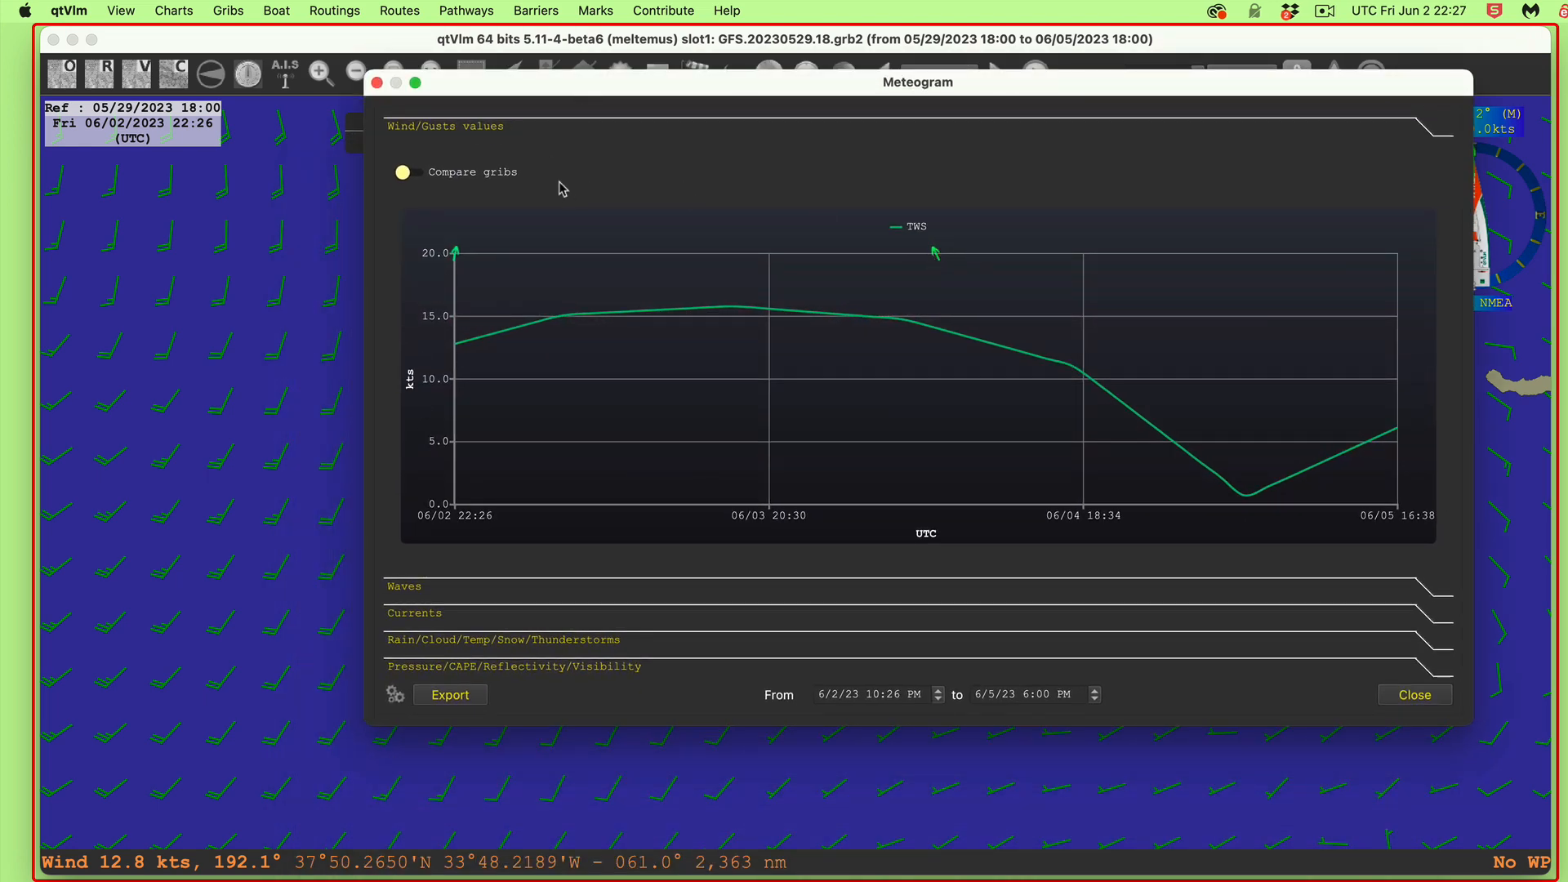
left_click(438, 177)
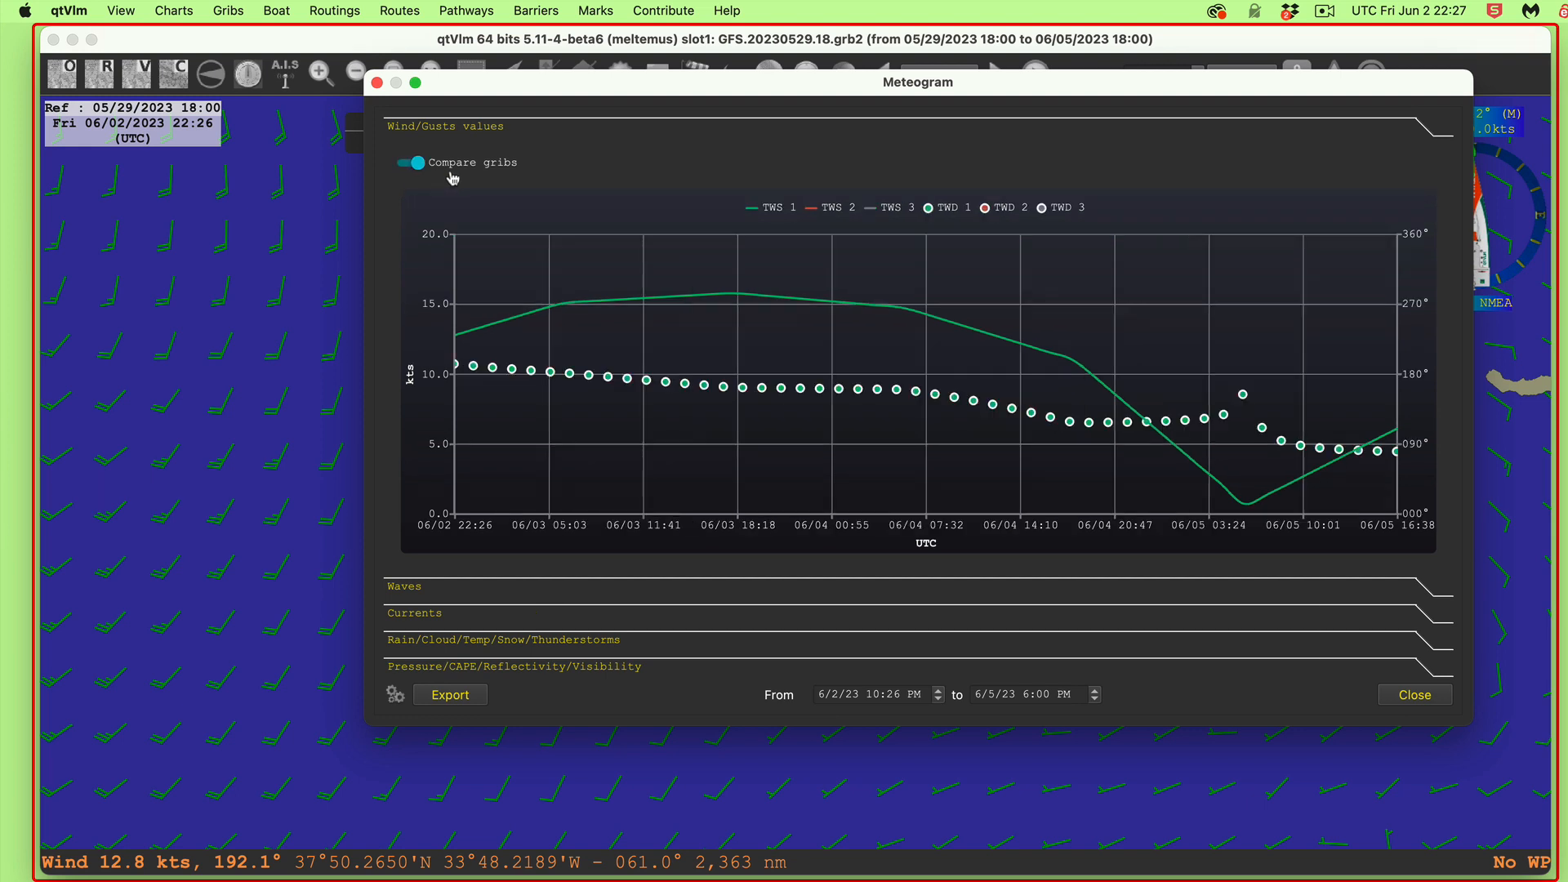
left_click(455, 166)
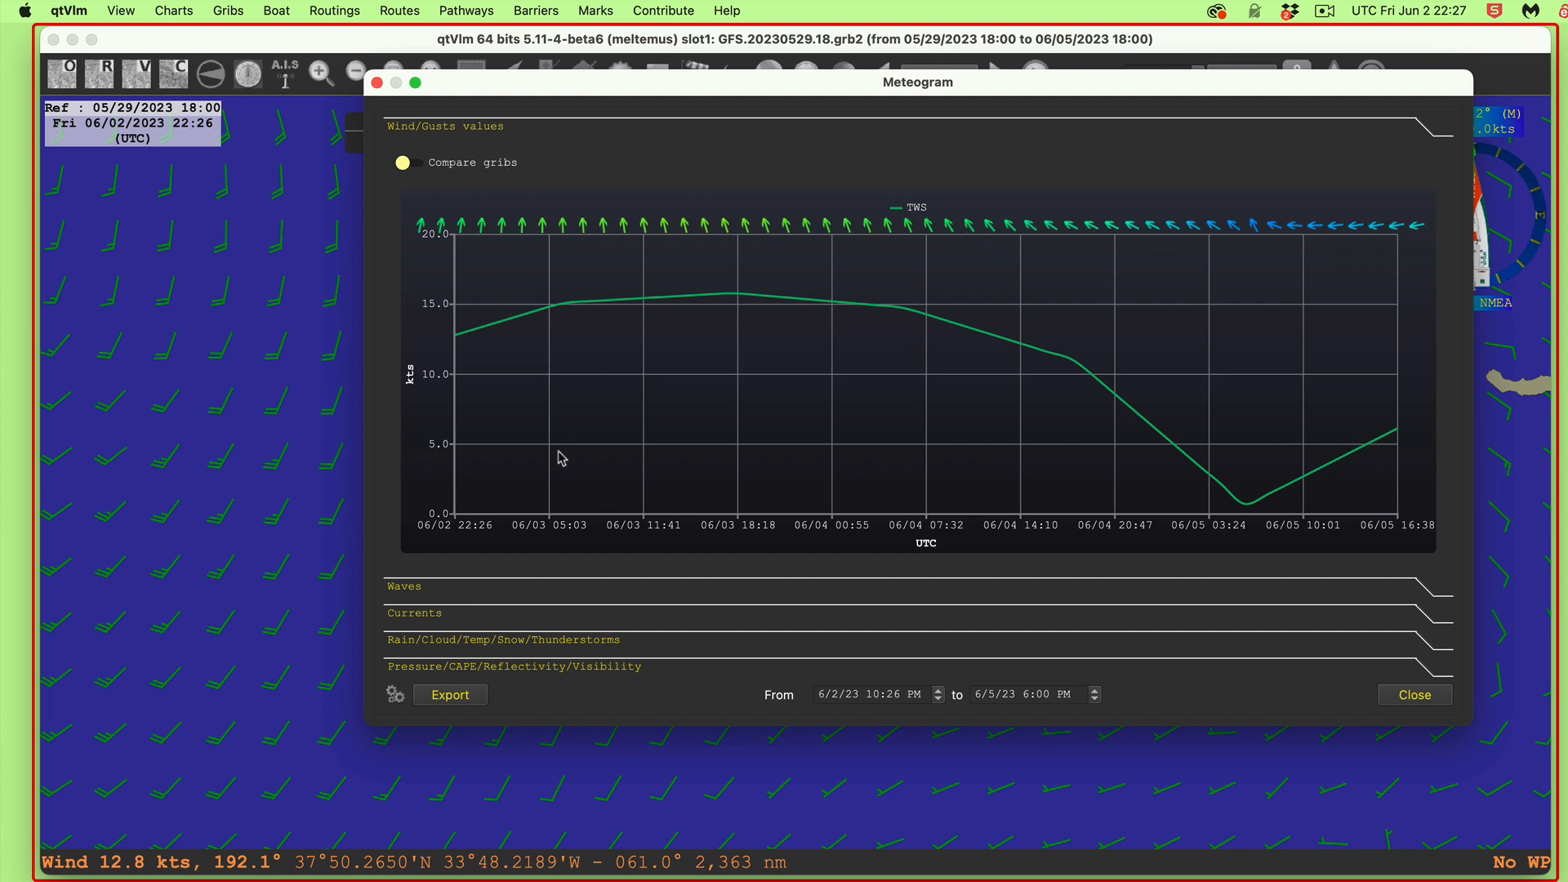
left_click(468, 167)
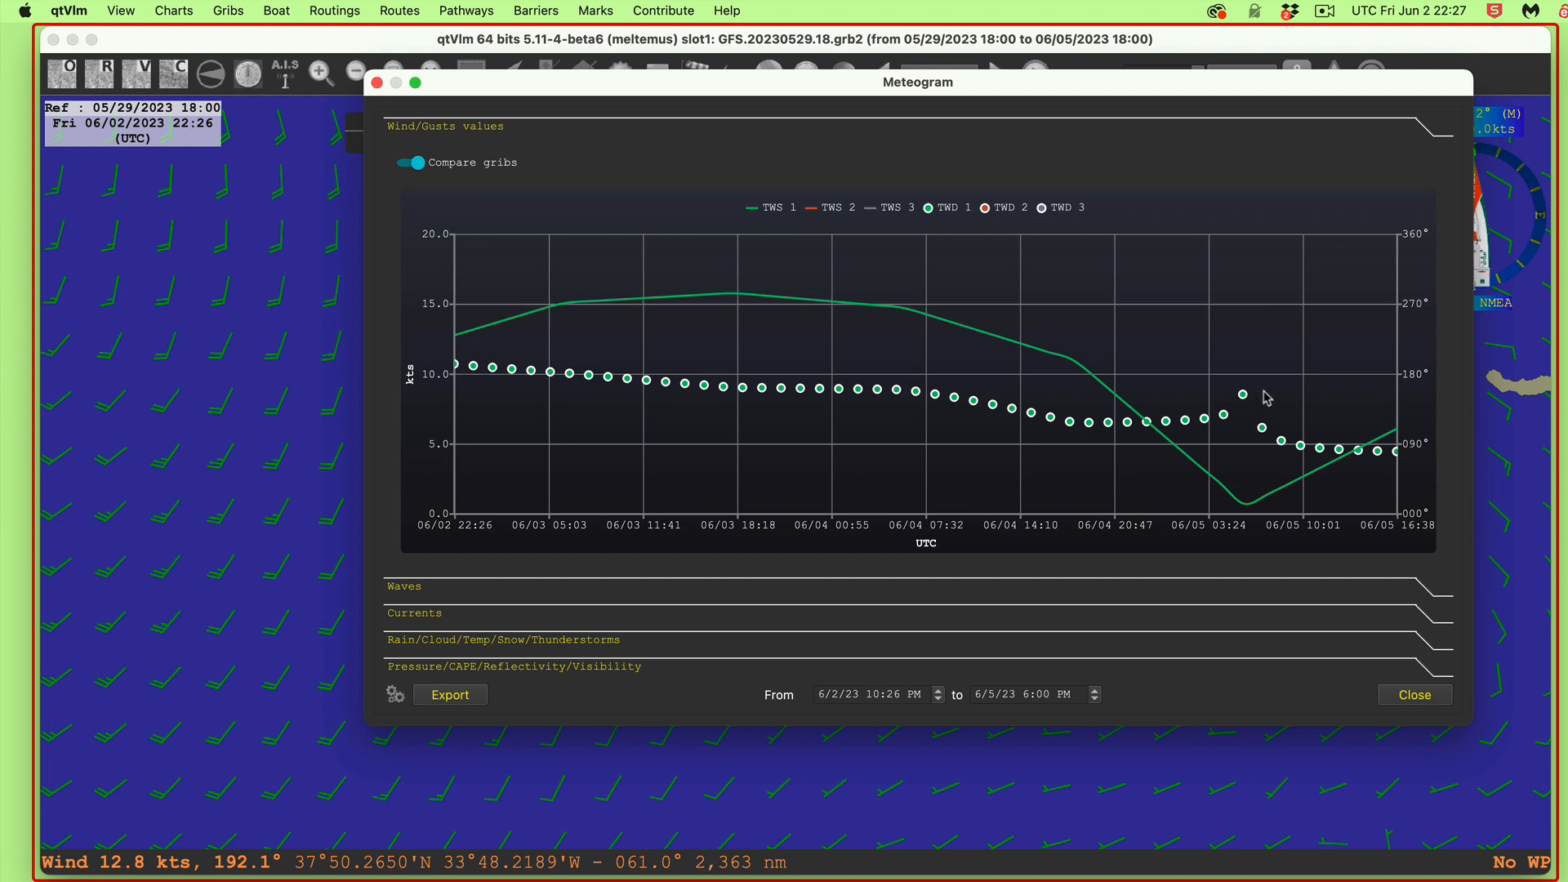
left_click(442, 161)
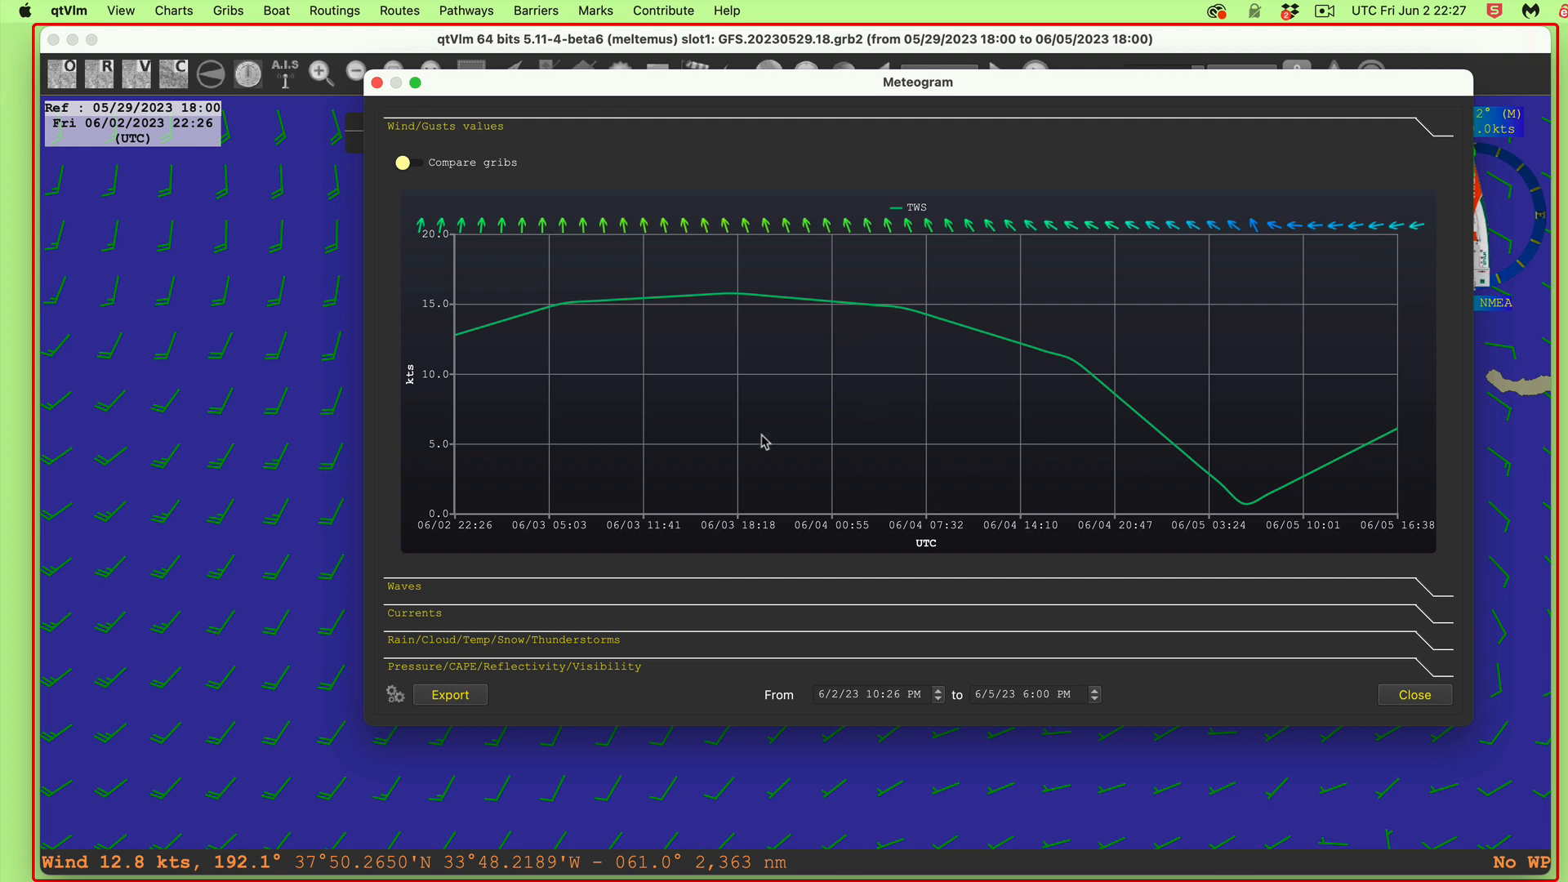
left_click(424, 169)
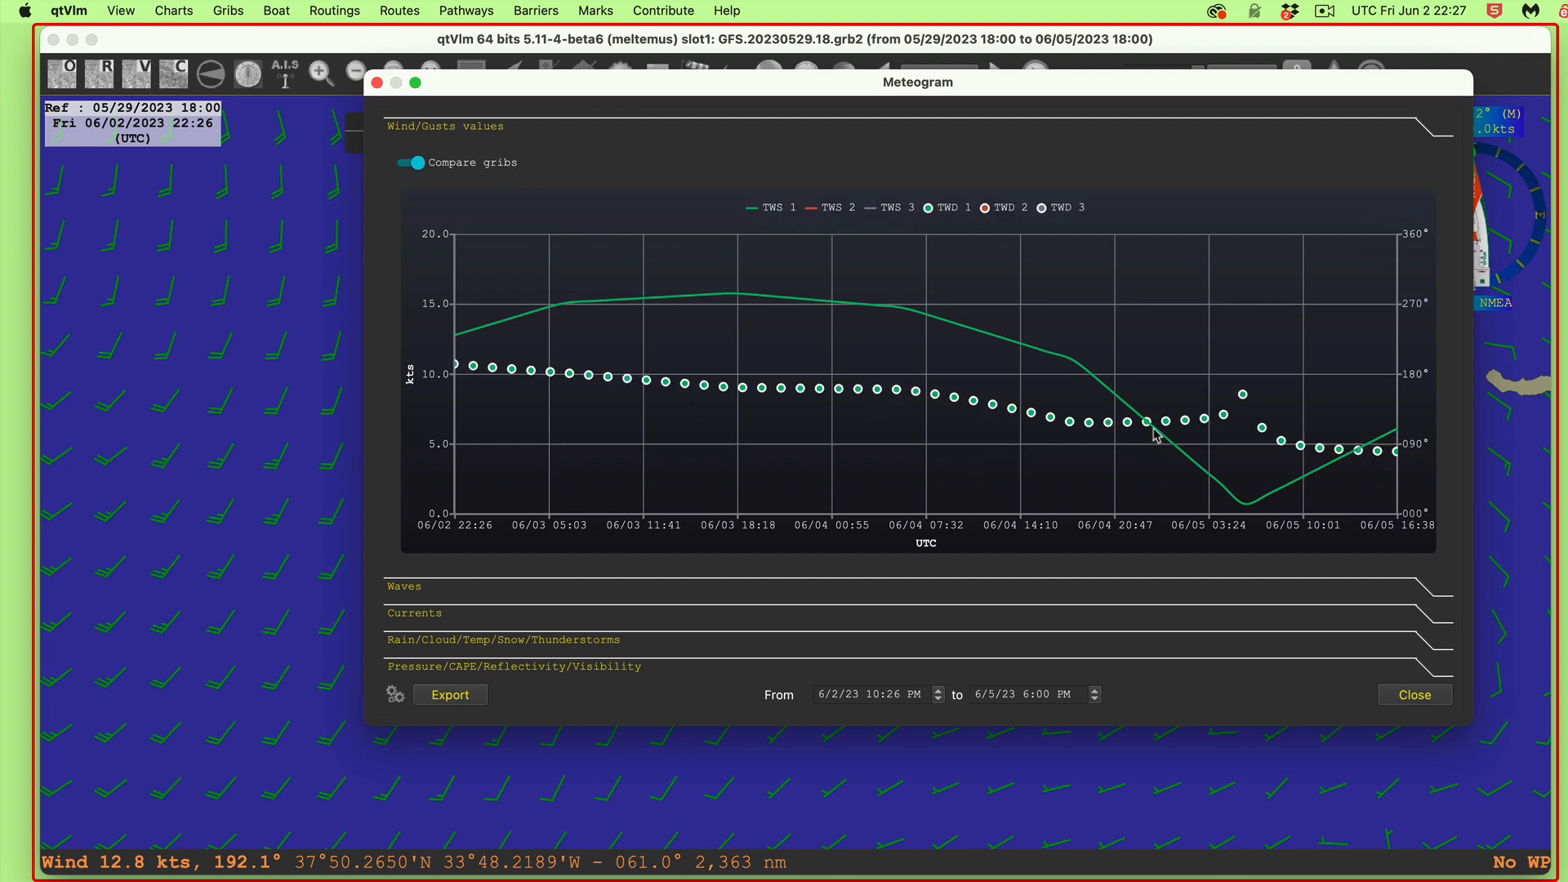
left_click_drag(439, 76, 346, 115)
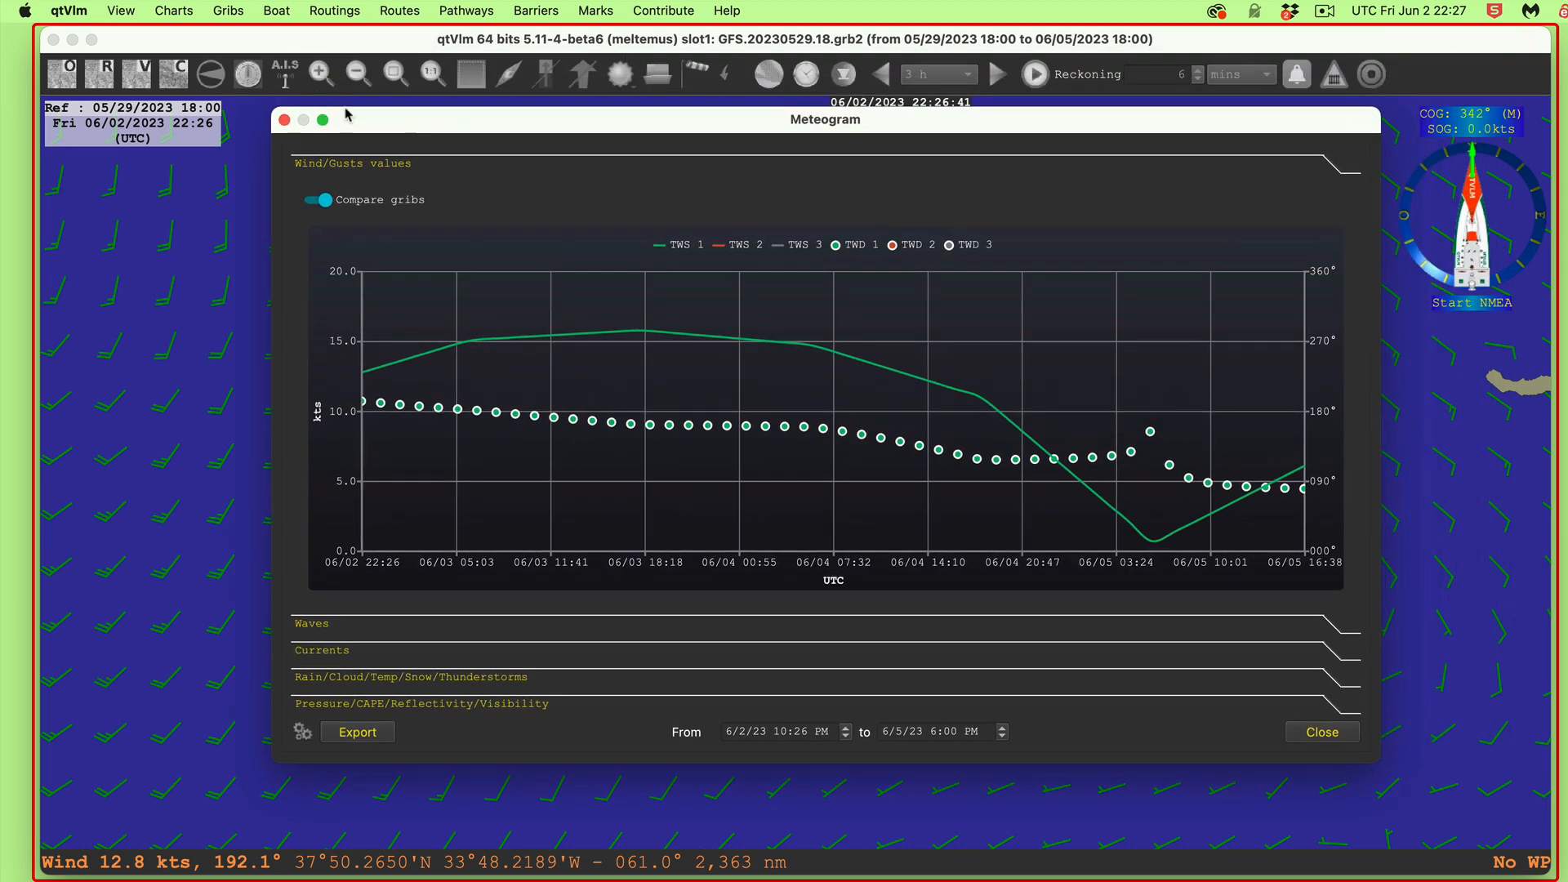
left_click(285, 121)
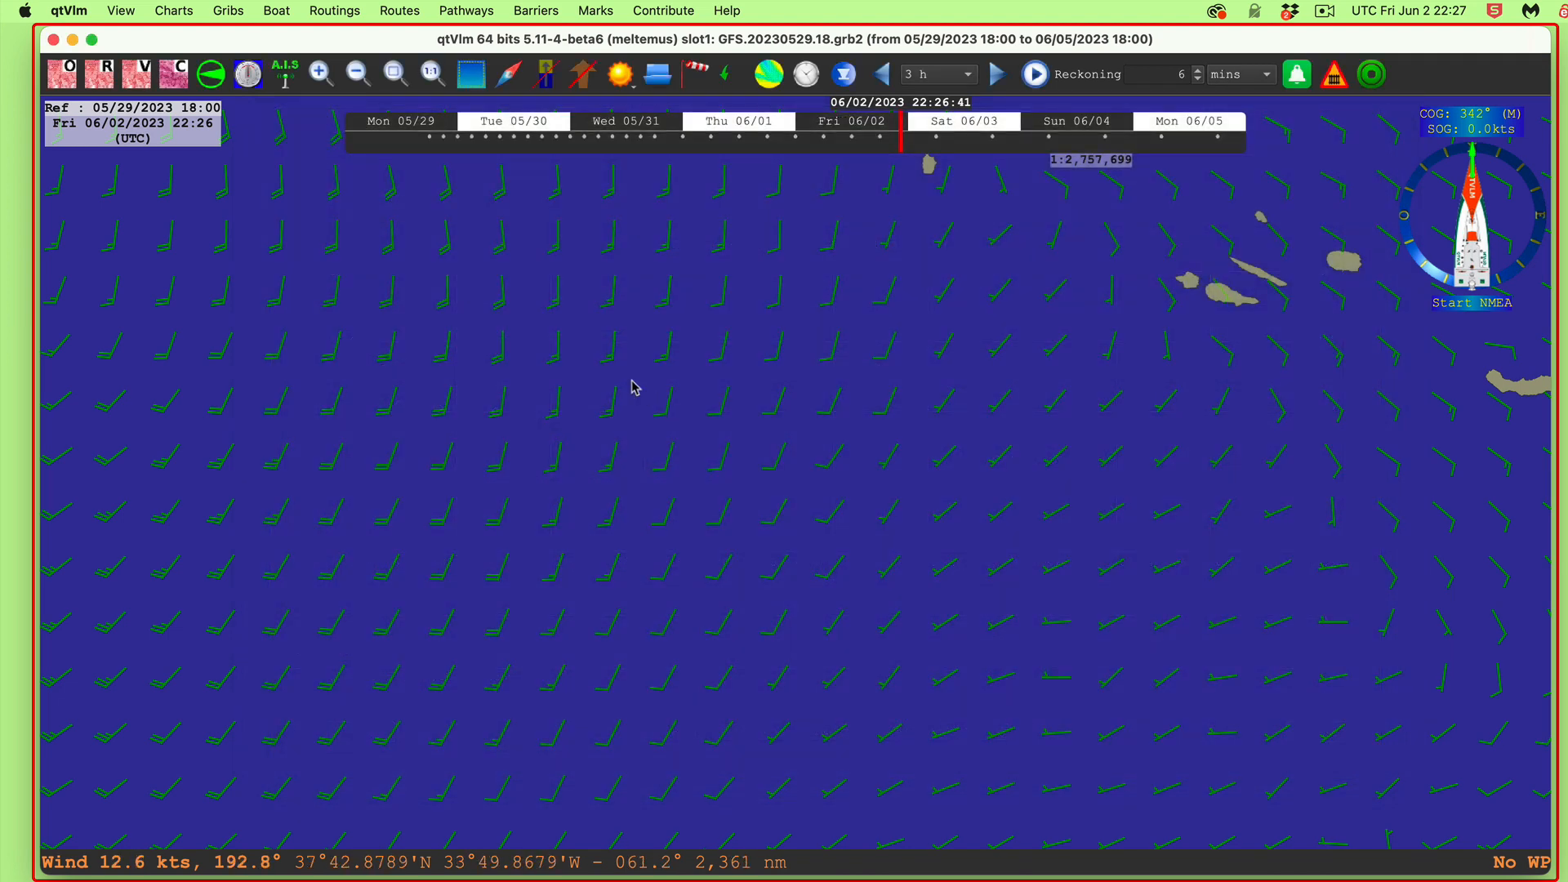
right_click(743, 442)
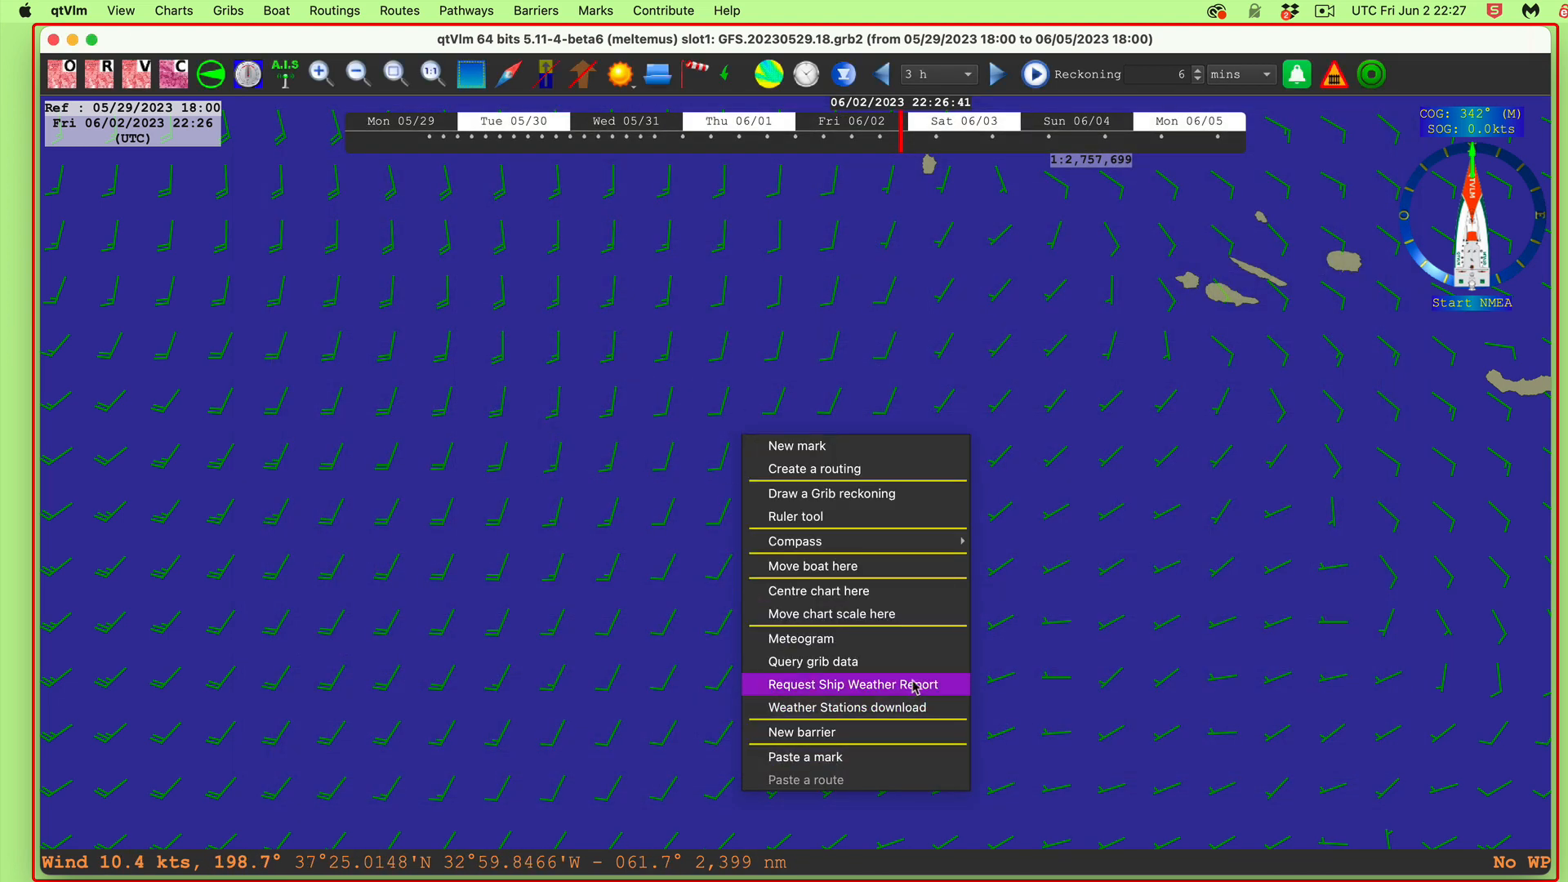
left_click(836, 666)
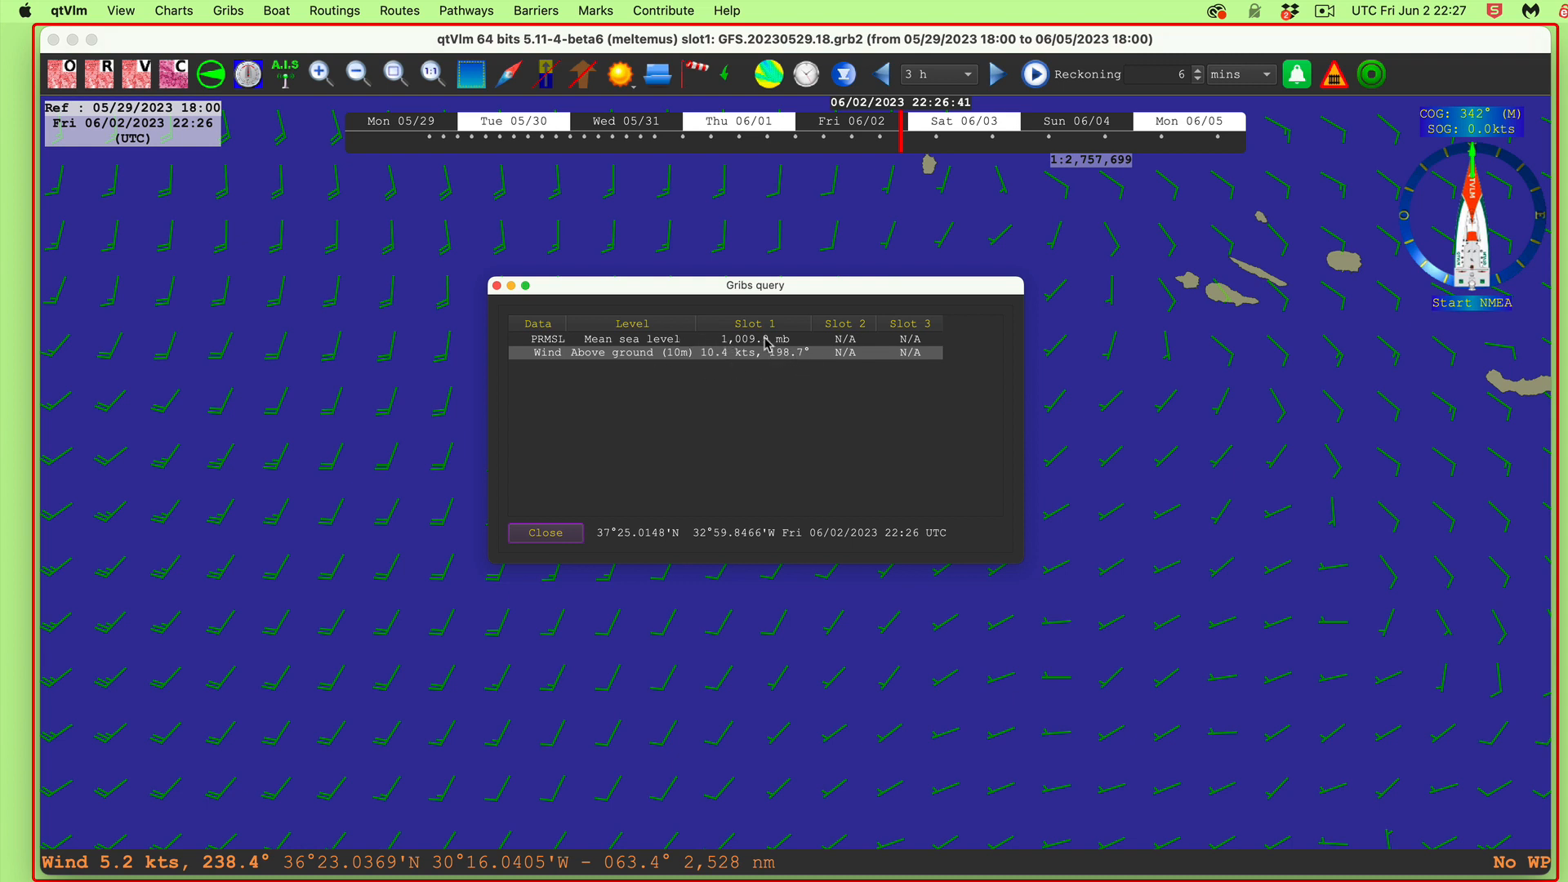
left_click_drag(775, 293, 744, 234)
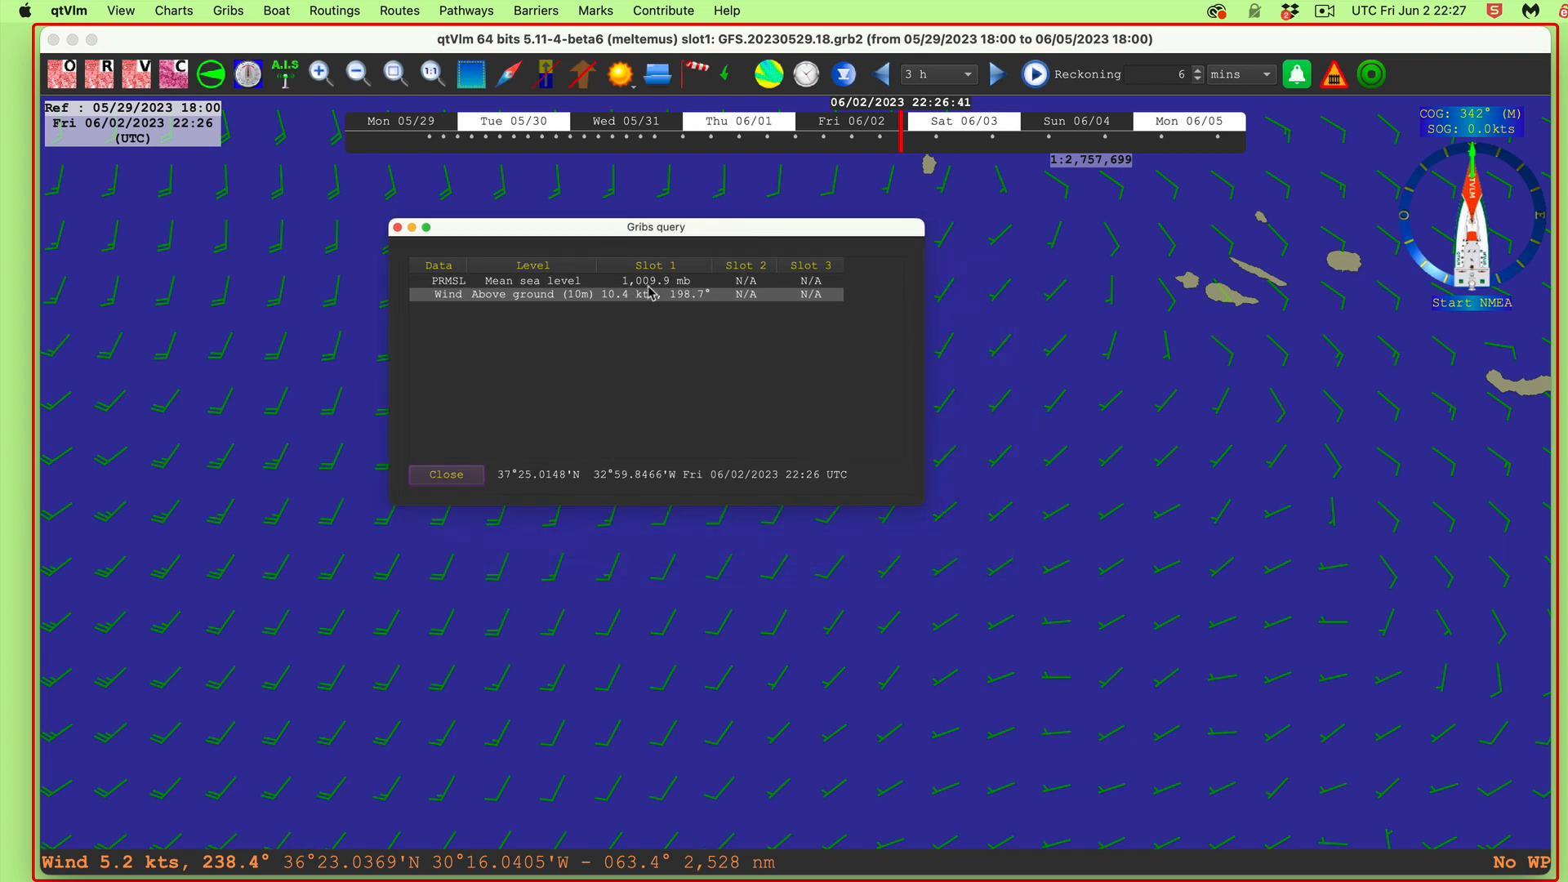
left_click_drag(921, 503, 1016, 608)
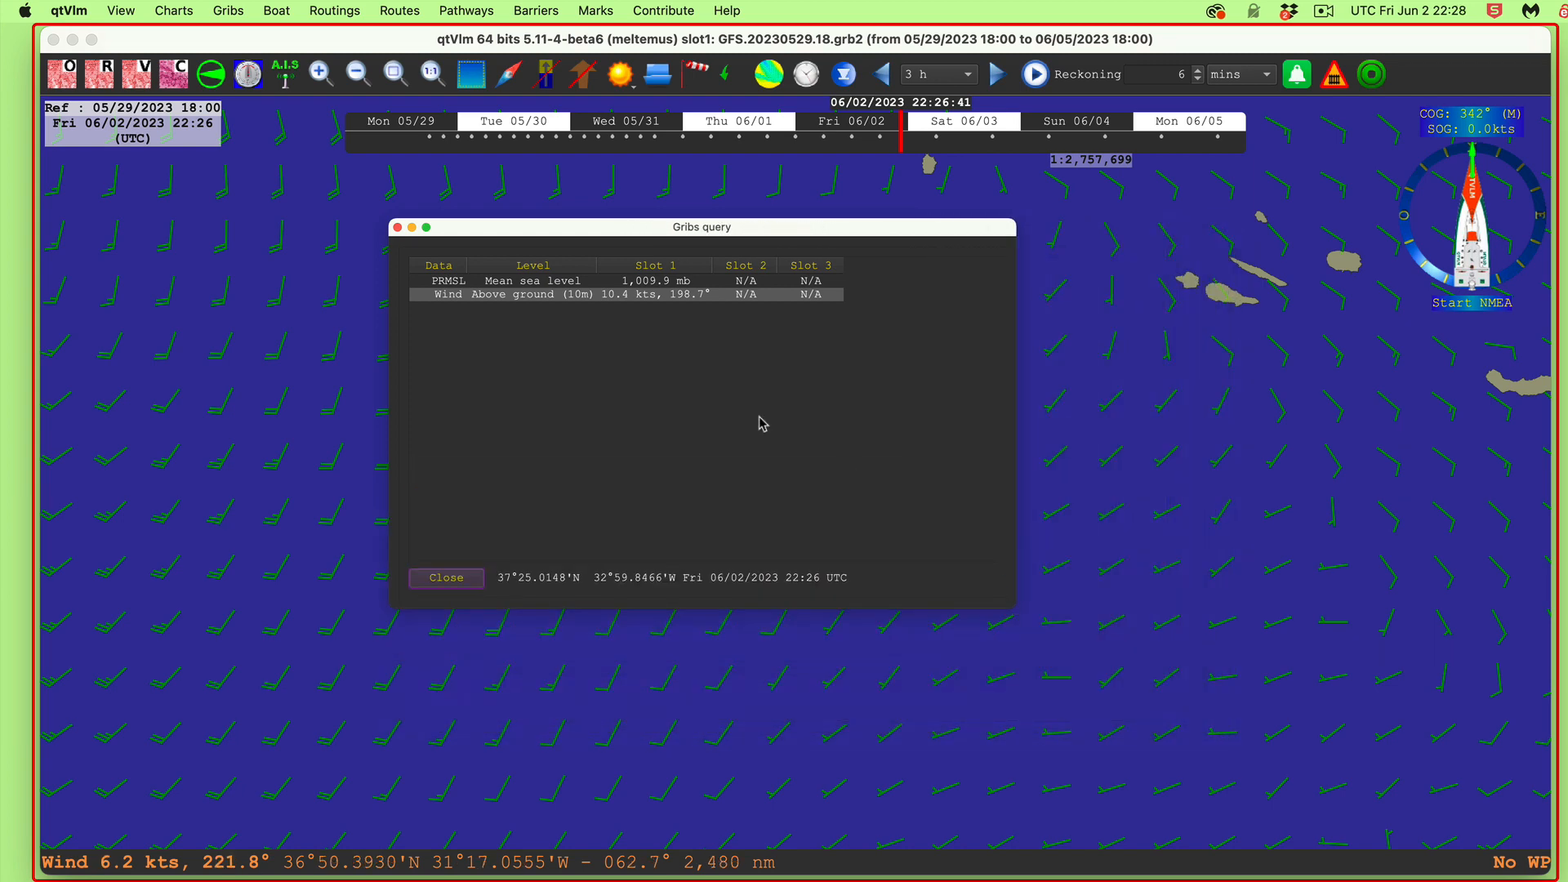
left_click(397, 227)
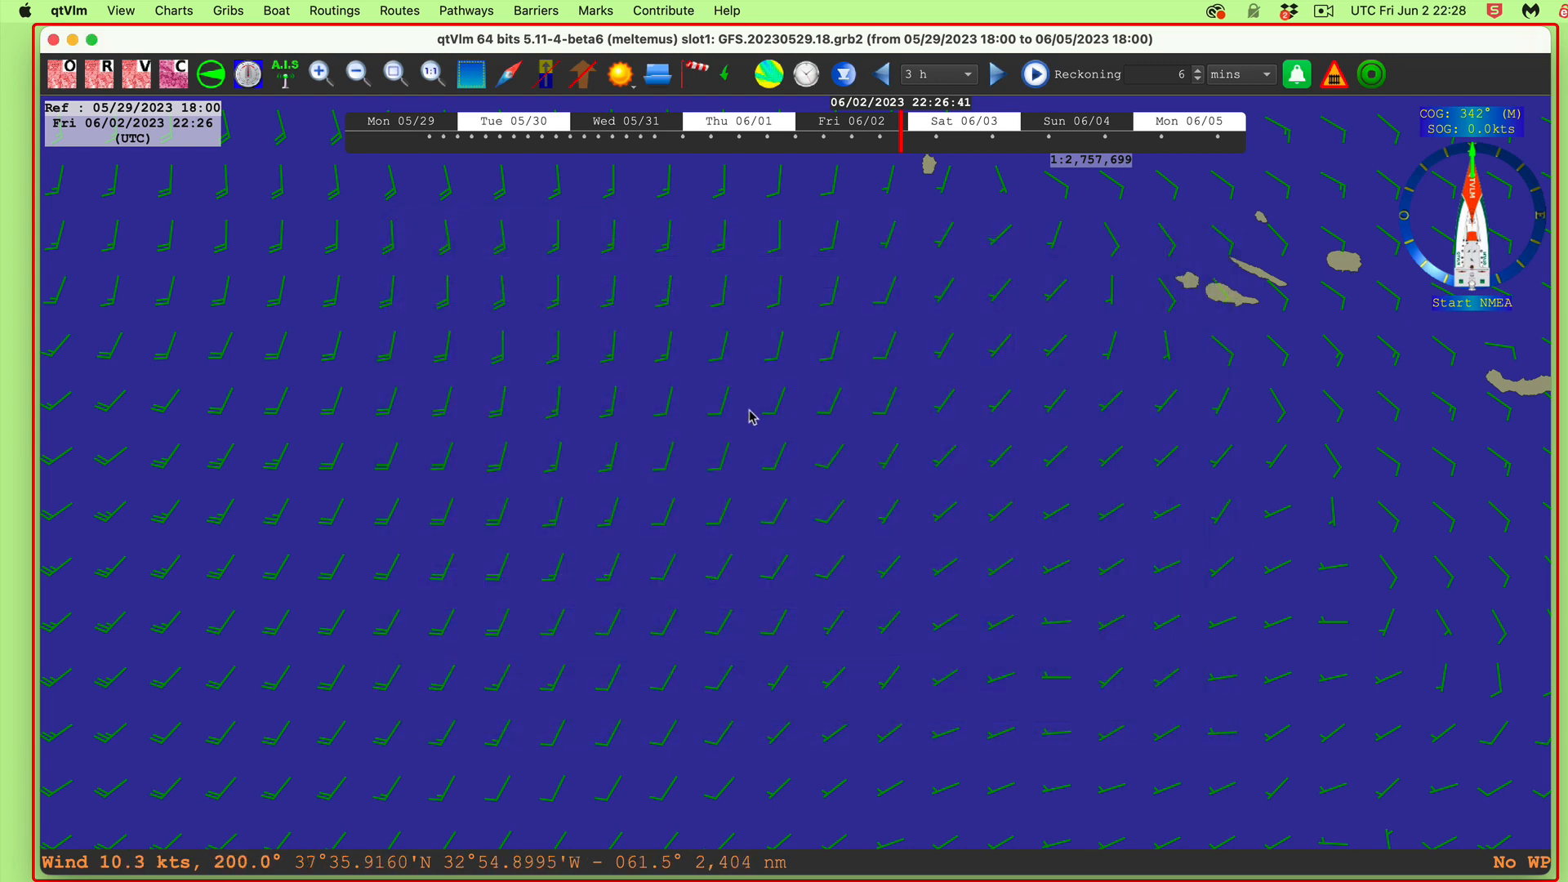